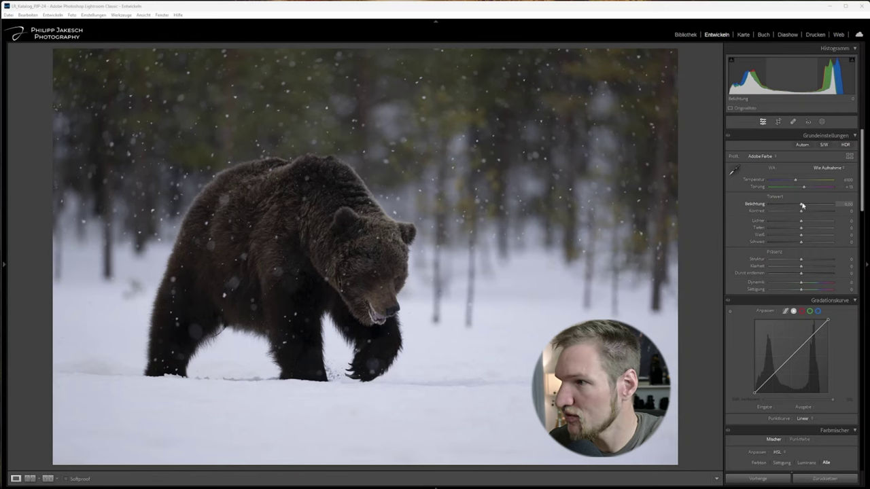
- Raise exposure to +0.78, then straighten the bear photo to −0.60 with a tight crop
{"action": "left_click_drag", "start_coordinate": [803, 206], "coordinate": [806, 205]}
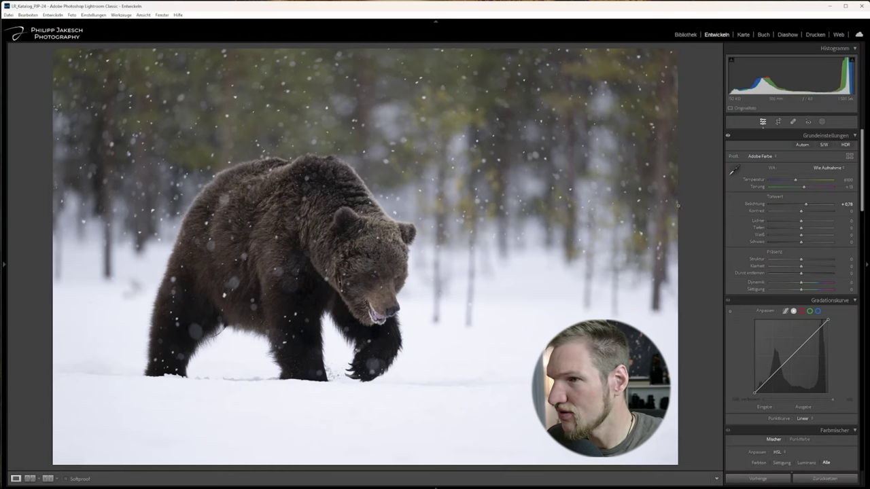
{"action": "key", "text": "r"}
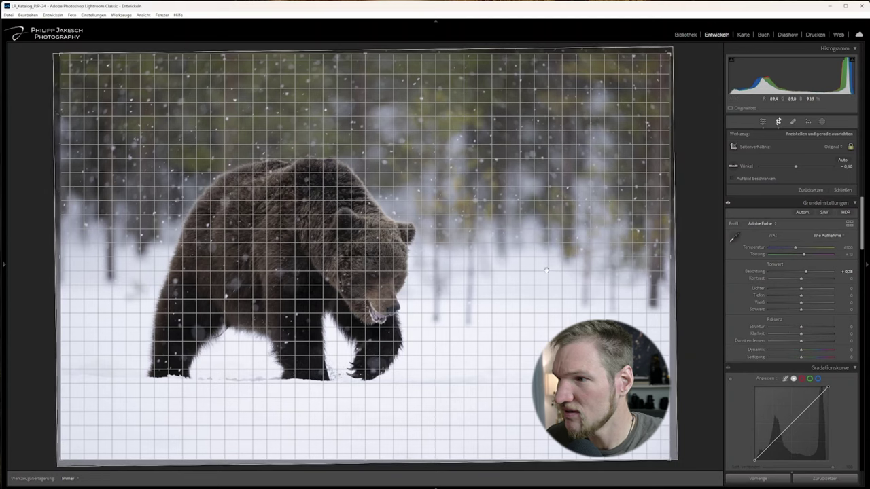
{"action": "left_click_drag", "start_coordinate": [545, 270], "coordinate": [539, 269]}
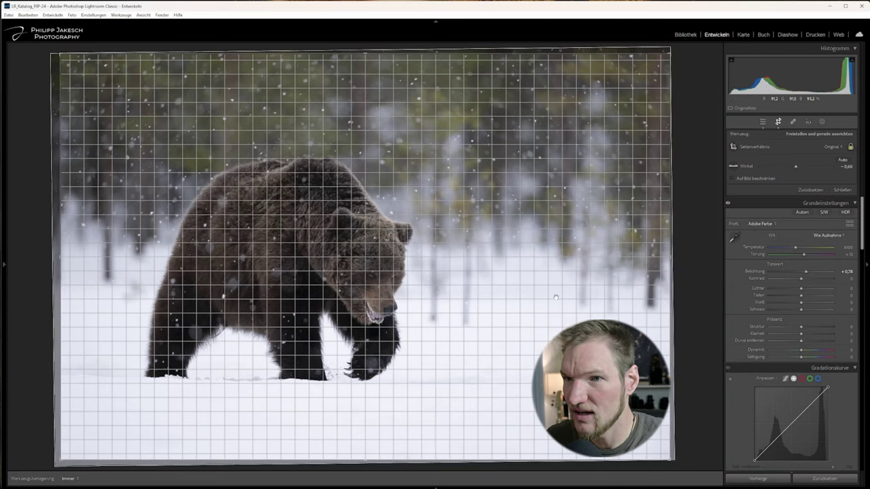
{"action": "key", "text": "Return"}
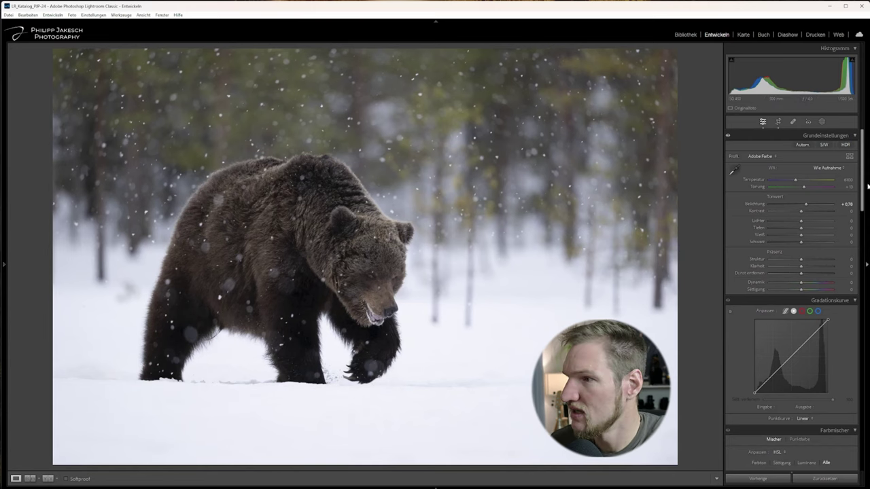
- Set highlights to −32 and shadows to +32, and raise clarity and vibrance to +17 each
{"action": "left_click", "coordinate": [792, 222]}
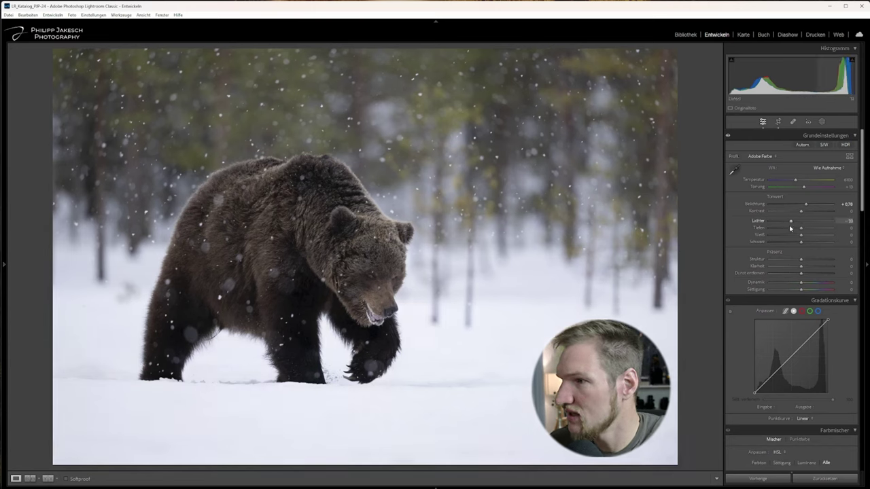
{"action": "left_click_drag", "start_coordinate": [802, 229], "coordinate": [825, 231]}
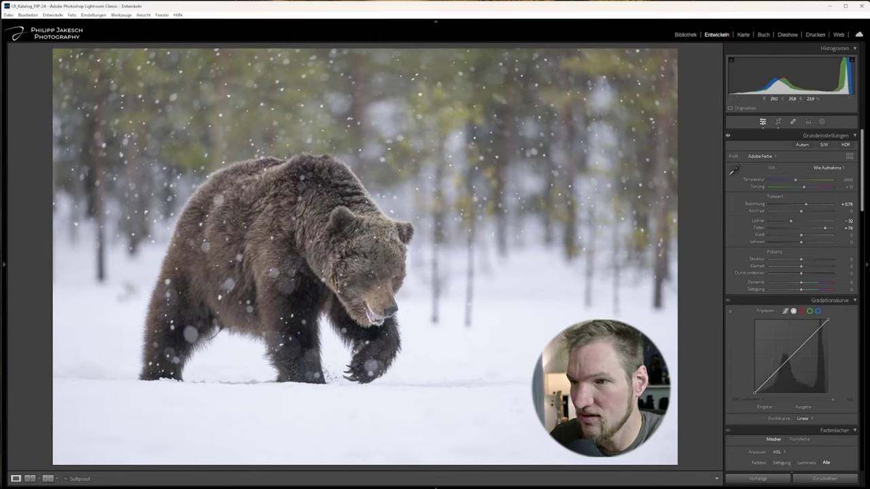
{"action": "key", "text": "ctrl+z"}
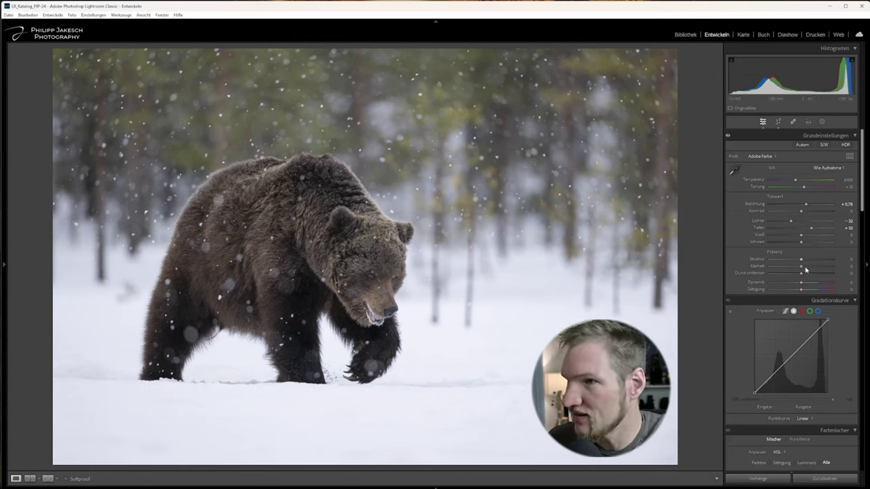
{"action": "mouse_move", "coordinate": [809, 269]}
{"action": "left_mouse_down"}
{"action": "mouse_move", "coordinate": [801, 268]}
{"action": "mouse_move", "coordinate": [810, 269]}
{"action": "left_mouse_up"}
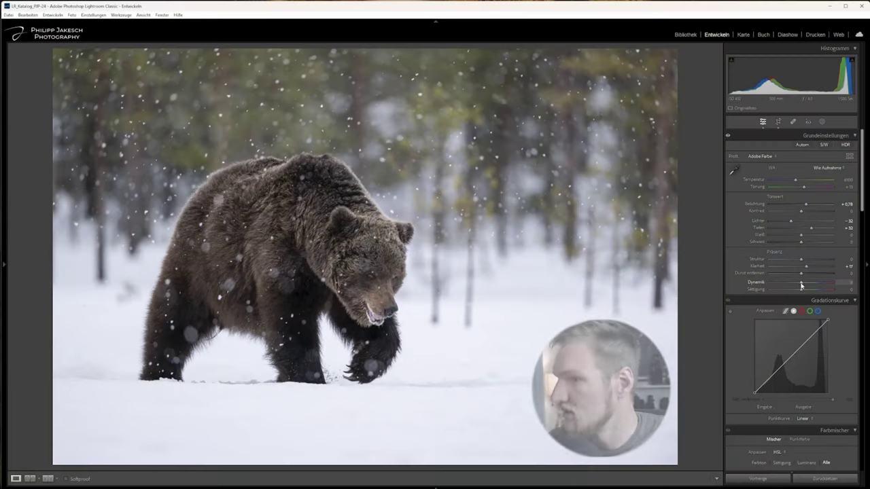
{"action": "left_click_drag", "start_coordinate": [802, 284], "coordinate": [807, 288]}
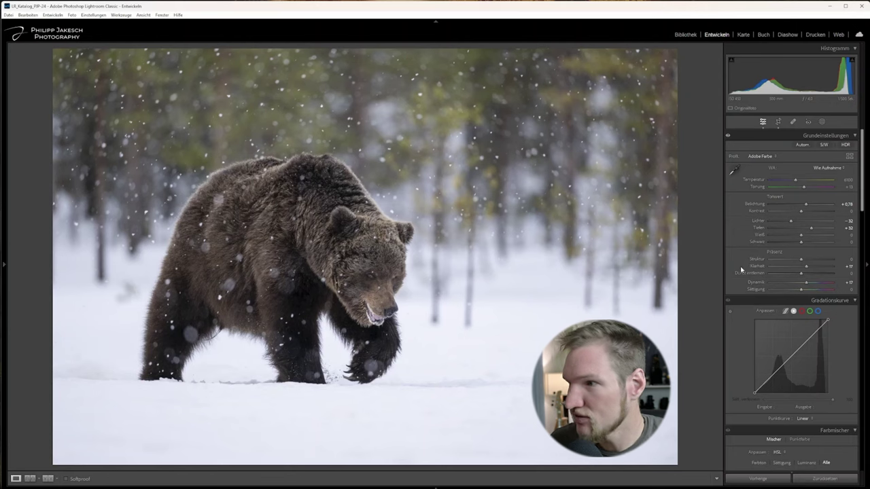
- Add tone curve points at about 207/217 for the upper tones and 97/98 for the midtones
{"action": "scroll", "coordinate": [741, 270], "scroll_direction": "down", "scroll_amount": 3}
{"action": "left_click_drag", "start_coordinate": [811, 248], "coordinate": [816, 243]}
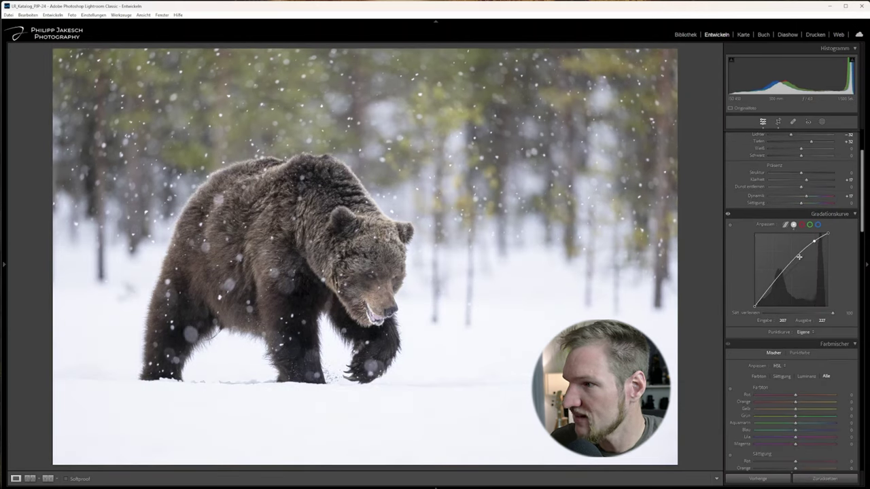
{"action": "left_click_drag", "start_coordinate": [815, 242], "coordinate": [814, 245]}
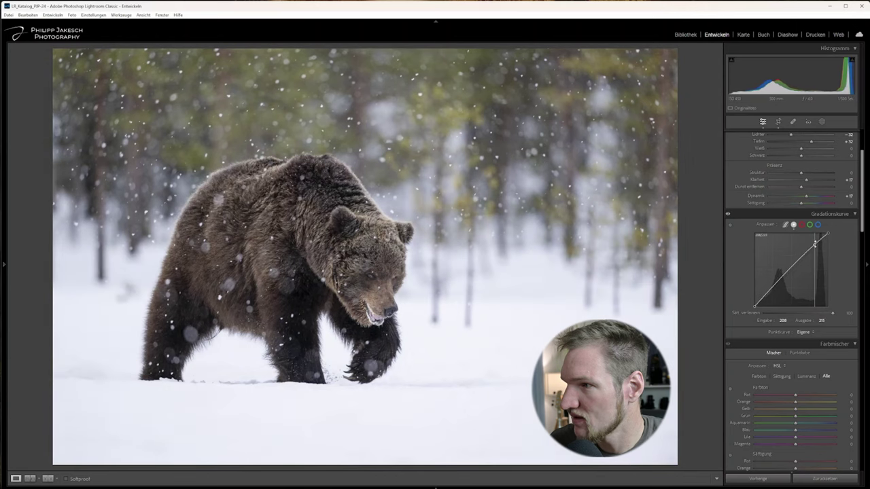
{"action": "left_click_drag", "start_coordinate": [782, 283], "coordinate": [783, 285]}
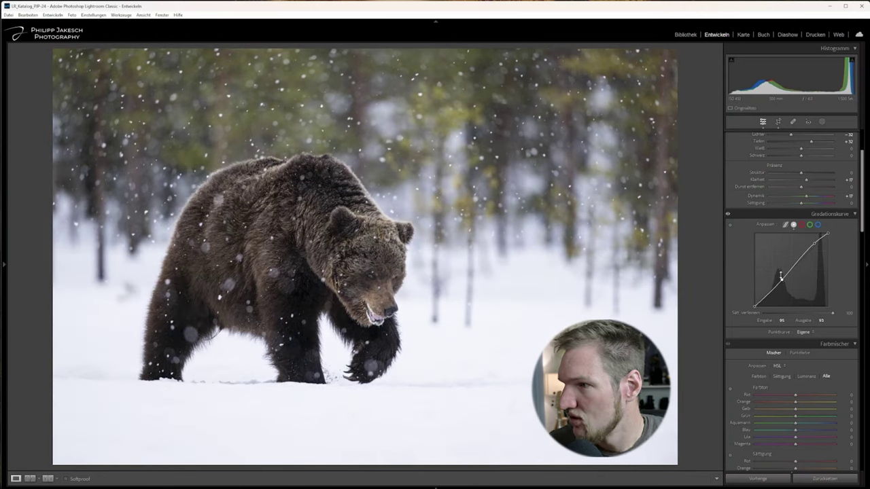
{"action": "left_click_drag", "start_coordinate": [783, 281], "coordinate": [784, 280]}
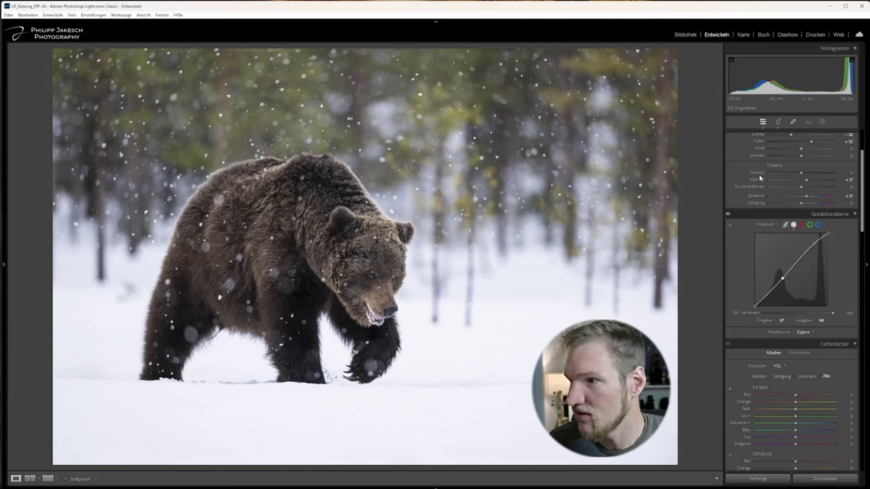
- Toggle the tone curve off and on to compare before and after, leaving it enabled
{"action": "left_click", "coordinate": [728, 216]}
{"action": "left_click", "coordinate": [728, 215]}
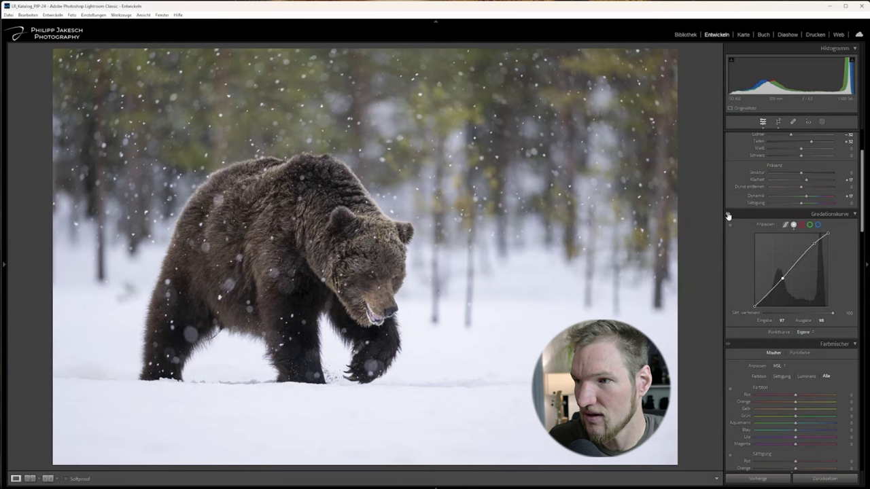
{"action": "left_click", "coordinate": [728, 215]}
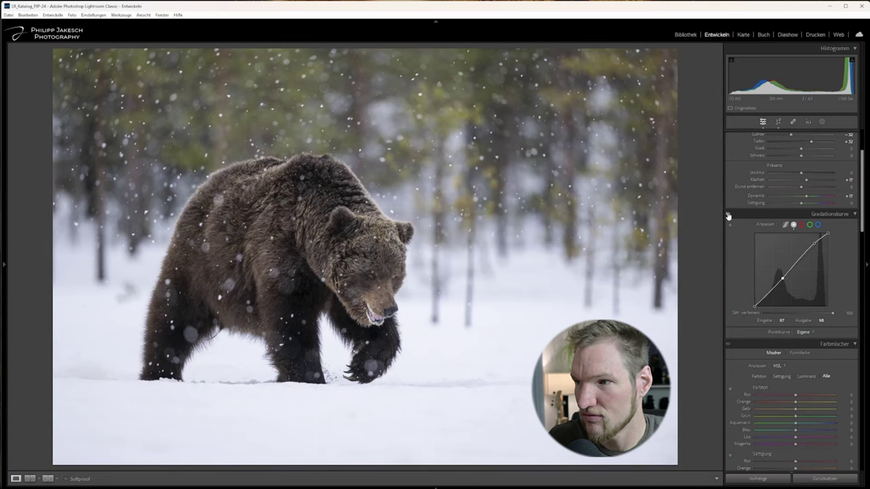
{"action": "left_click", "coordinate": [728, 216]}
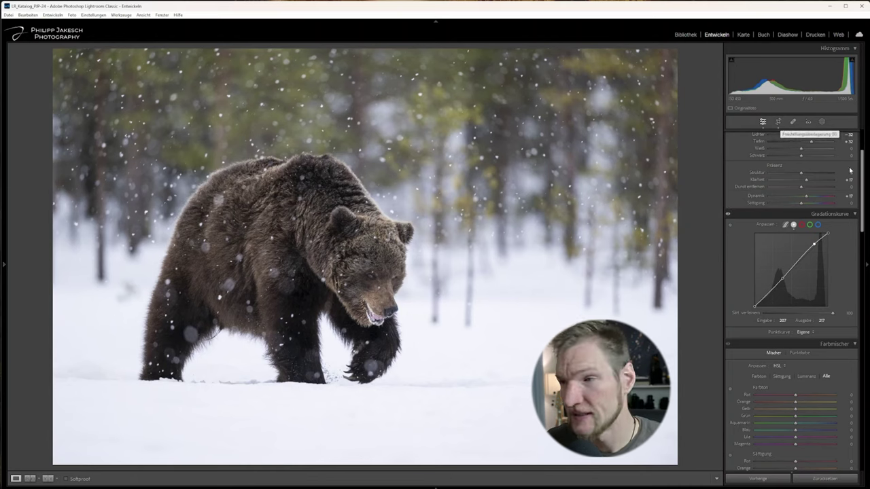
- Set sharpening masking to 84 using the Alt preview, with radius 0.8 and detail 83
{"action": "scroll", "coordinate": [801, 313], "scroll_direction": "down", "scroll_amount": 5}
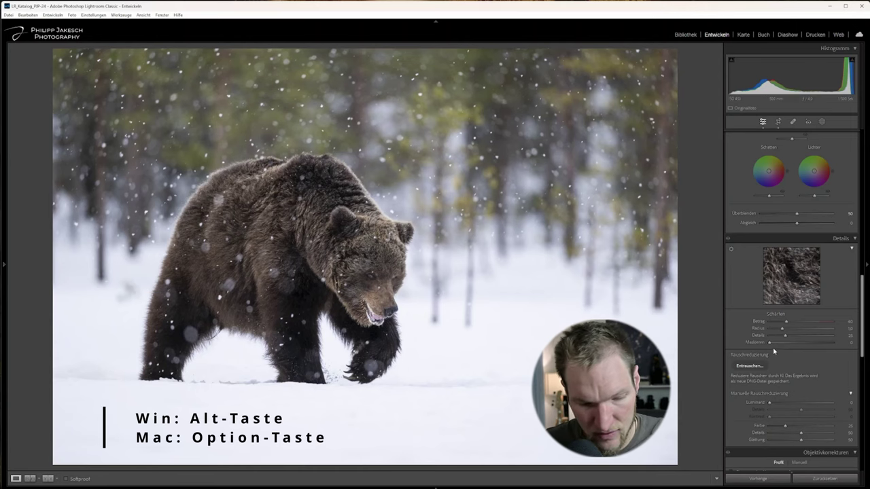
{"action": "key", "text": "alt"}
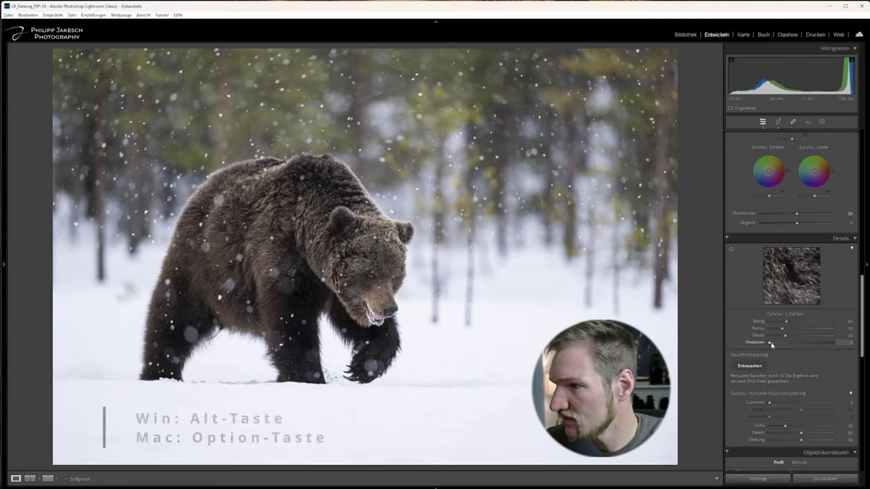
{"action": "left_click_drag", "start_coordinate": [772, 344], "coordinate": [827, 346]}
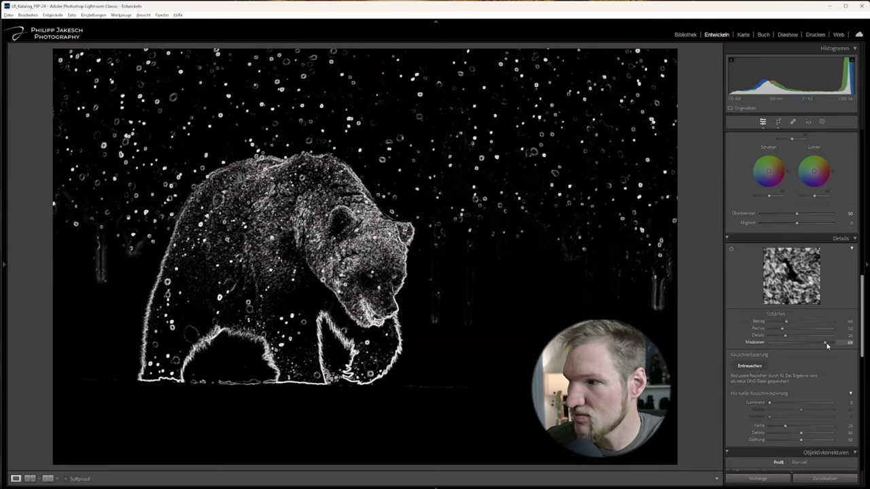
{"action": "left_click_drag", "start_coordinate": [827, 346], "coordinate": [824, 344]}
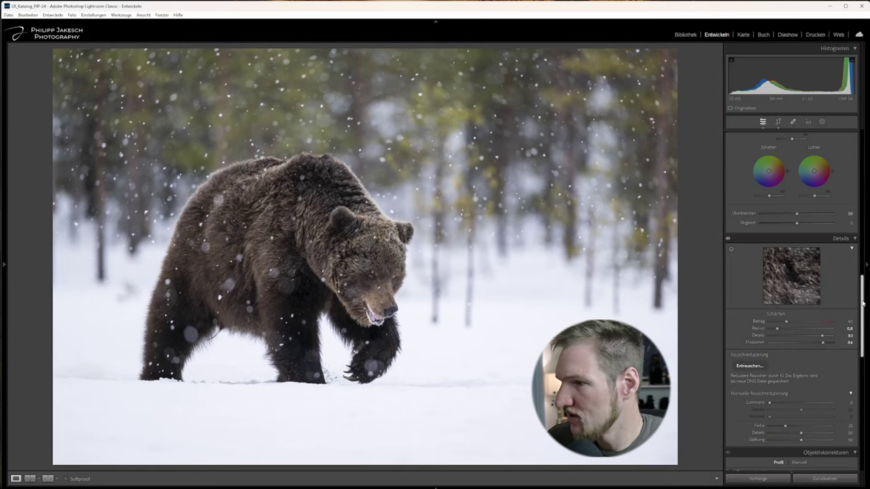
{"action": "left_click_drag", "start_coordinate": [861, 308], "coordinate": [828, 351]}
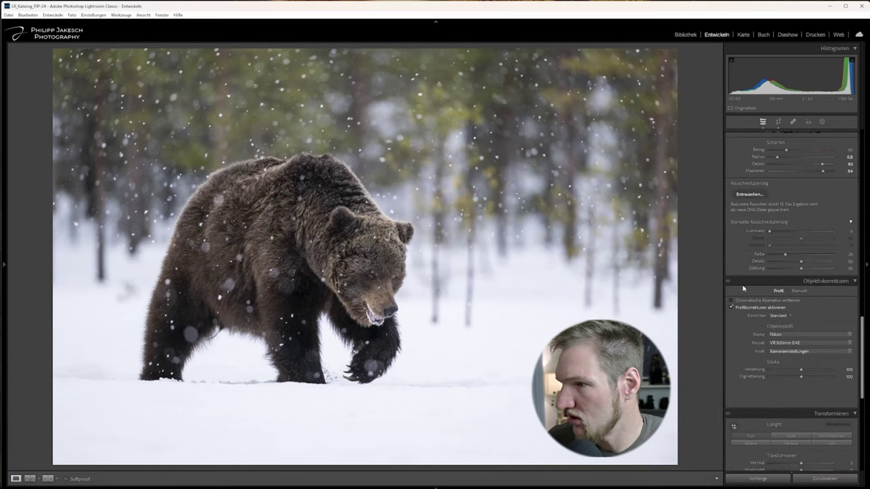
- Try higher saturation, a cooler white balance and vibrance +28, then reset saturation to zero
{"action": "scroll", "coordinate": [734, 300], "scroll_direction": "down", "scroll_amount": 5}
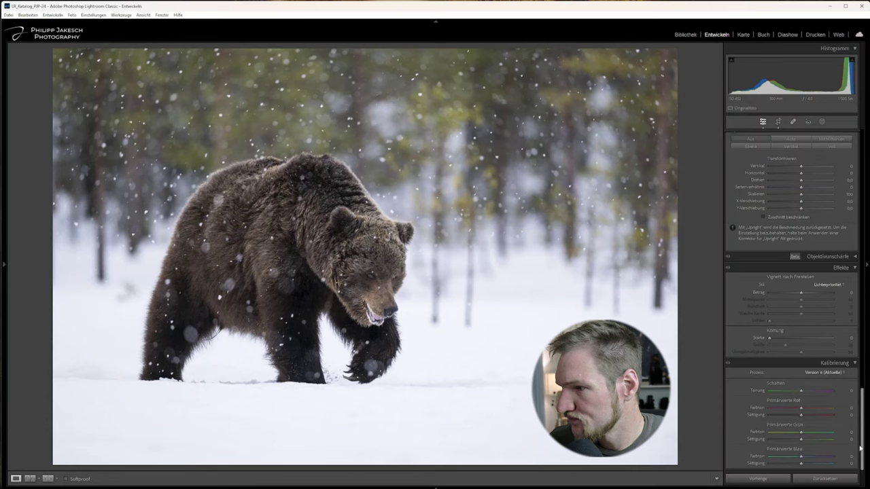
{"action": "left_click_drag", "start_coordinate": [861, 448], "coordinate": [861, 206]}
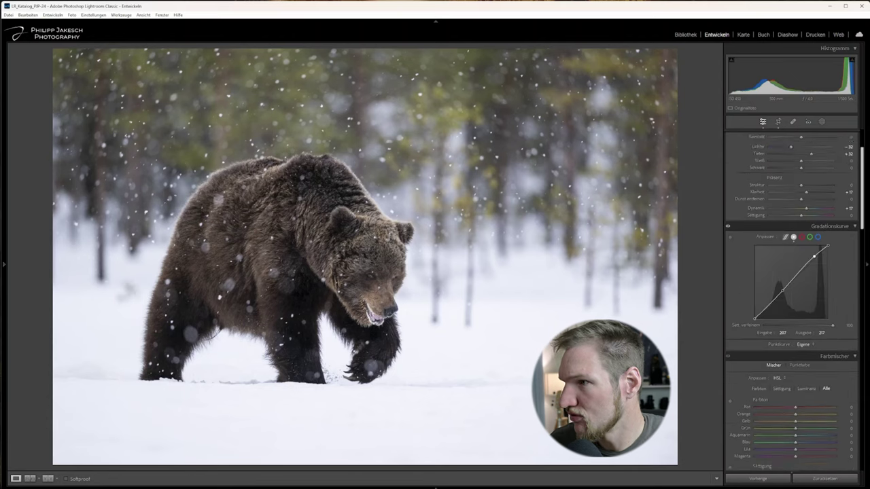
{"action": "scroll", "coordinate": [841, 250], "scroll_direction": "up", "scroll_amount": 2}
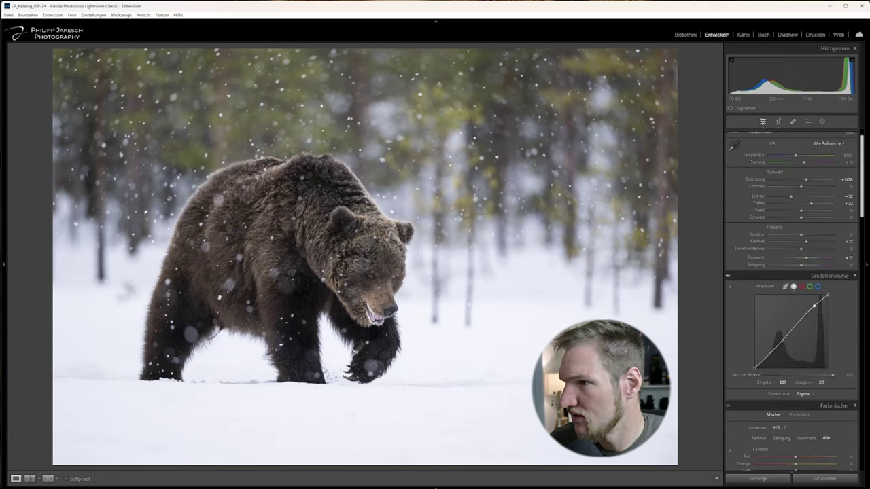
{"action": "left_click", "coordinate": [832, 264]}
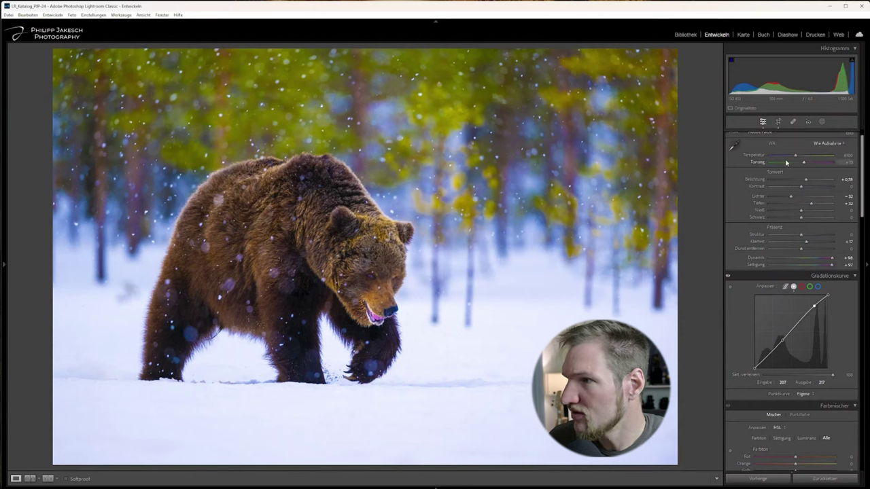
{"action": "mouse_move", "coordinate": [790, 155]}
{"action": "left_mouse_down"}
{"action": "mouse_move", "coordinate": [777, 156]}
{"action": "mouse_move", "coordinate": [794, 157]}
{"action": "left_mouse_up"}
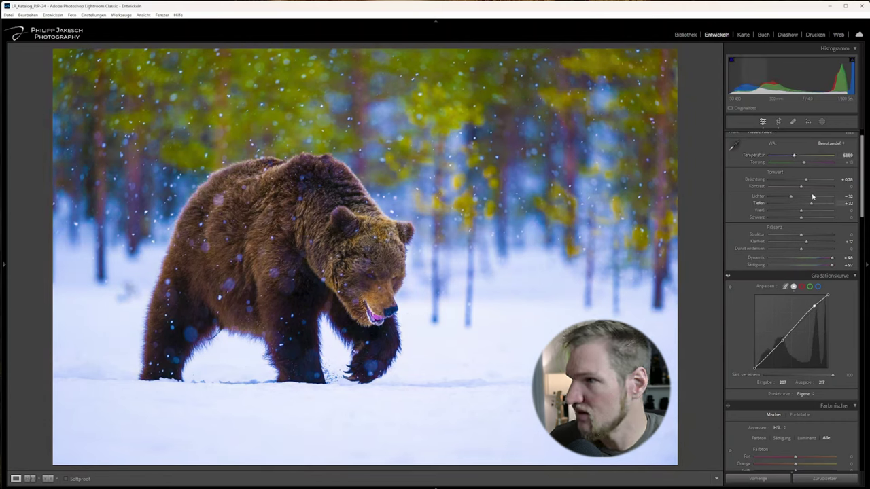
{"action": "left_click_drag", "start_coordinate": [833, 261], "coordinate": [811, 259]}
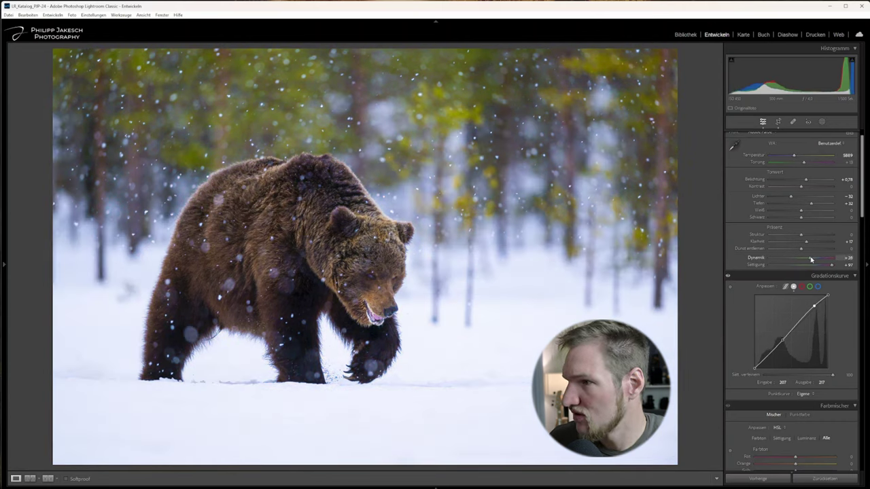
{"action": "double_click", "coordinate": [832, 266]}
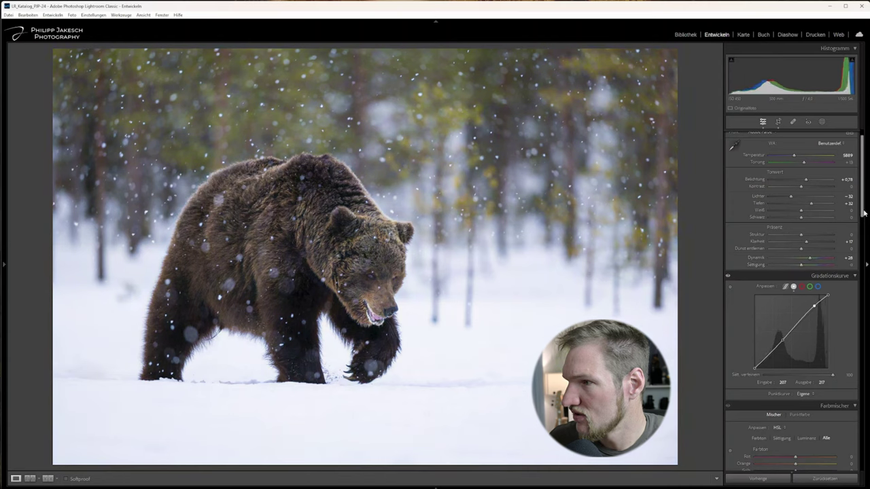
- Raise the Calibration blue primary saturation to about +83
{"action": "left_click_drag", "start_coordinate": [865, 213], "coordinate": [850, 448]}
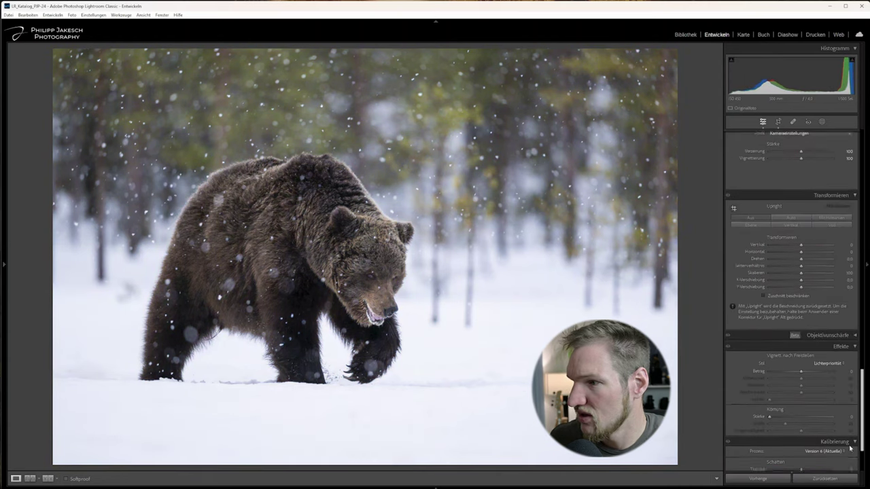
{"action": "scroll", "coordinate": [850, 448], "scroll_direction": "down", "scroll_amount": 3}
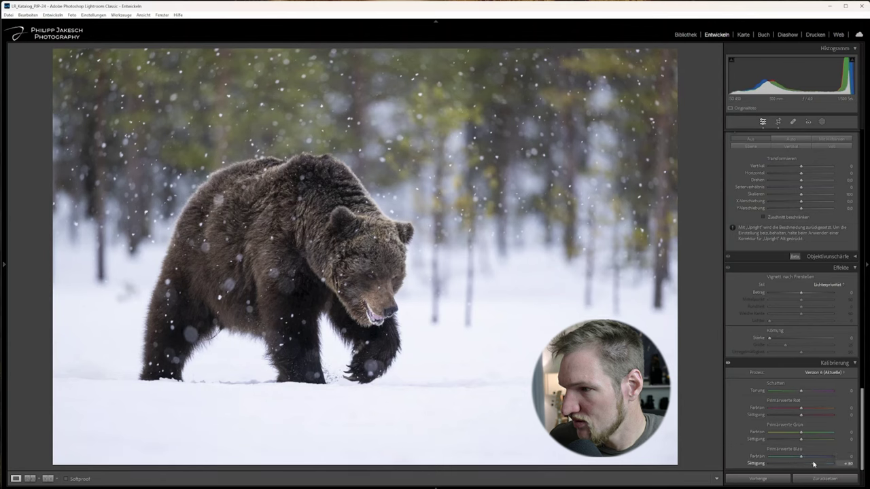
{"action": "mouse_move", "coordinate": [812, 465]}
{"action": "left_mouse_down"}
{"action": "mouse_move", "coordinate": [828, 469]}
{"action": "mouse_move", "coordinate": [799, 471]}
{"action": "left_mouse_up"}
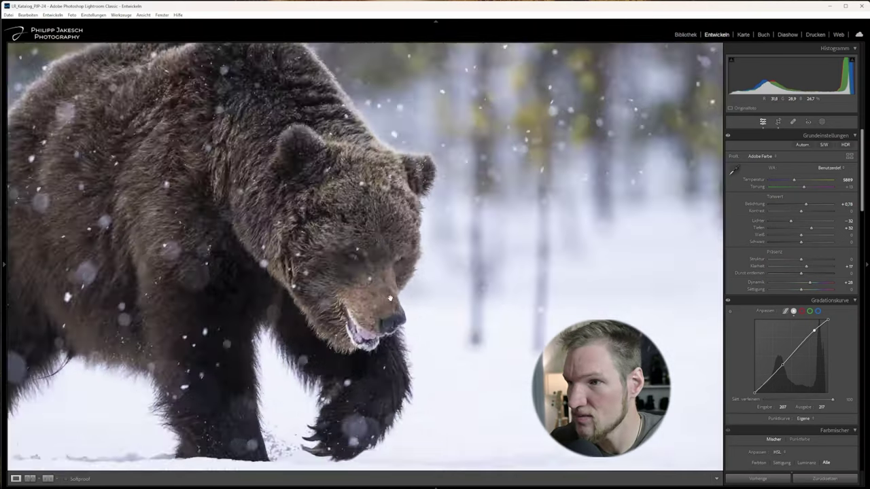
- Zoom to the bear's head and create a brush mask with raised whites and a lifted tone curve
{"action": "left_click", "coordinate": [340, 222]}
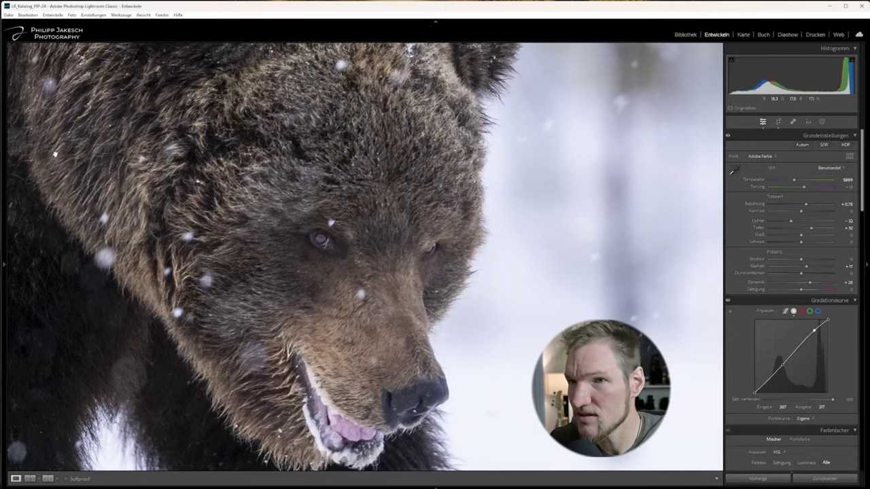
{"action": "left_click_drag", "start_coordinate": [355, 343], "coordinate": [285, 257]}
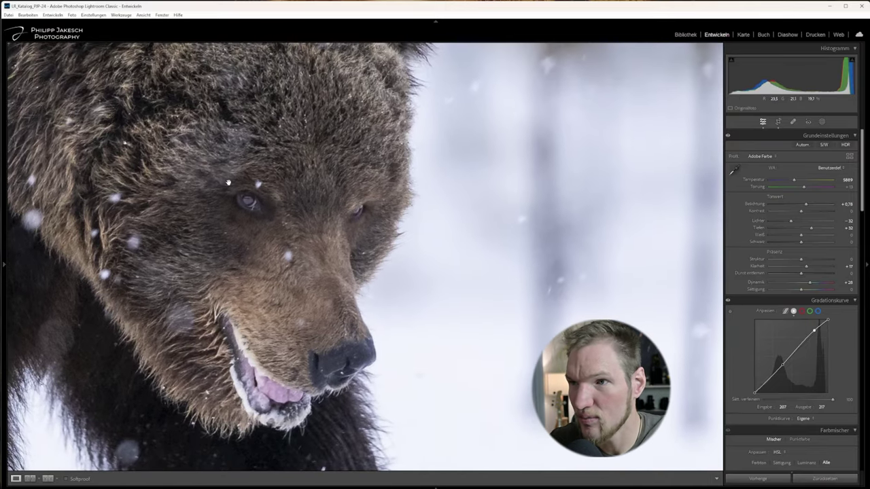
{"action": "left_click", "coordinate": [821, 123]}
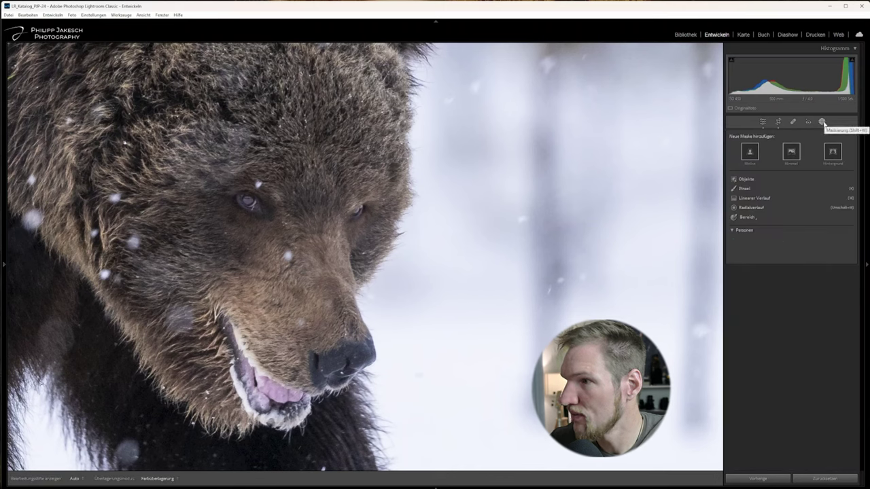
{"action": "left_click", "coordinate": [747, 189]}
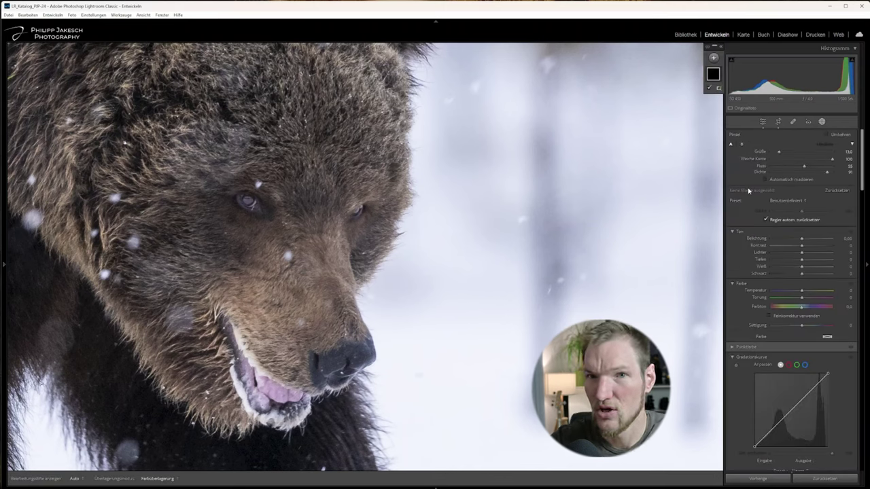
{"action": "left_click_drag", "start_coordinate": [802, 267], "coordinate": [811, 270]}
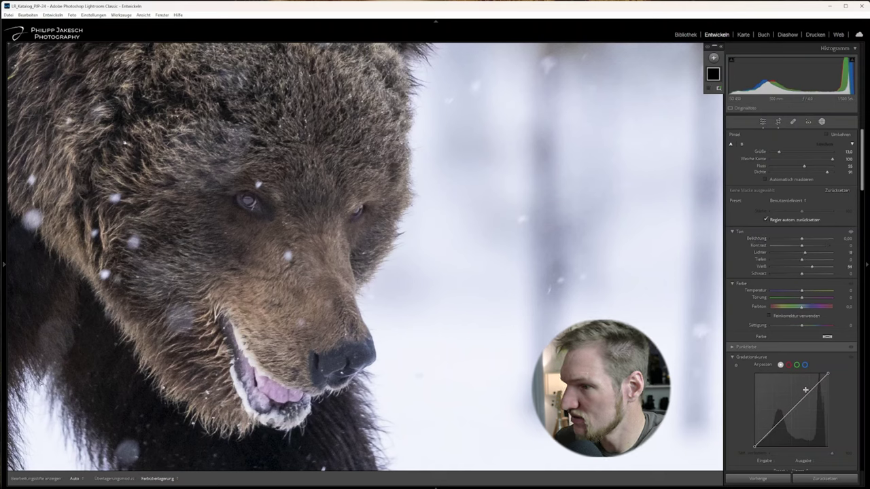
{"action": "left_click_drag", "start_coordinate": [811, 391], "coordinate": [811, 386]}
{"action": "left_click", "coordinate": [793, 406]}
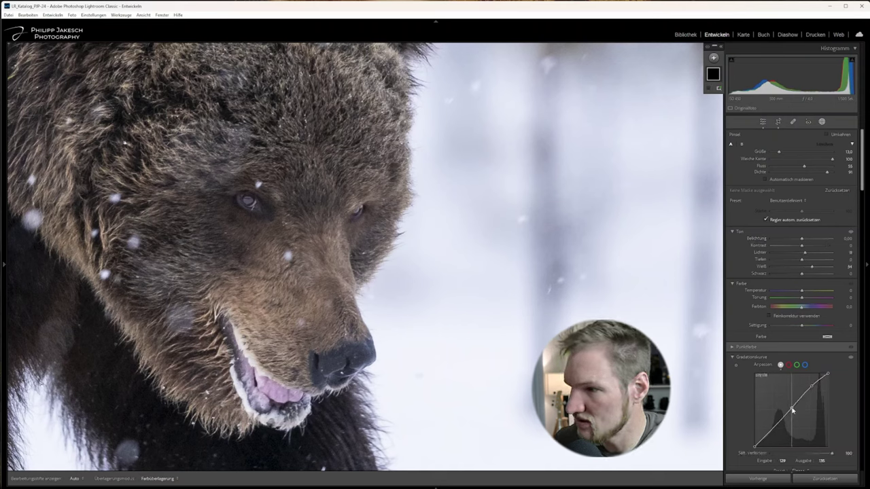
- Paint the brightening brush onto the bear's eye with the mask pins hidden
{"action": "scroll", "coordinate": [256, 200], "scroll_direction": "down", "scroll_amount": 5}
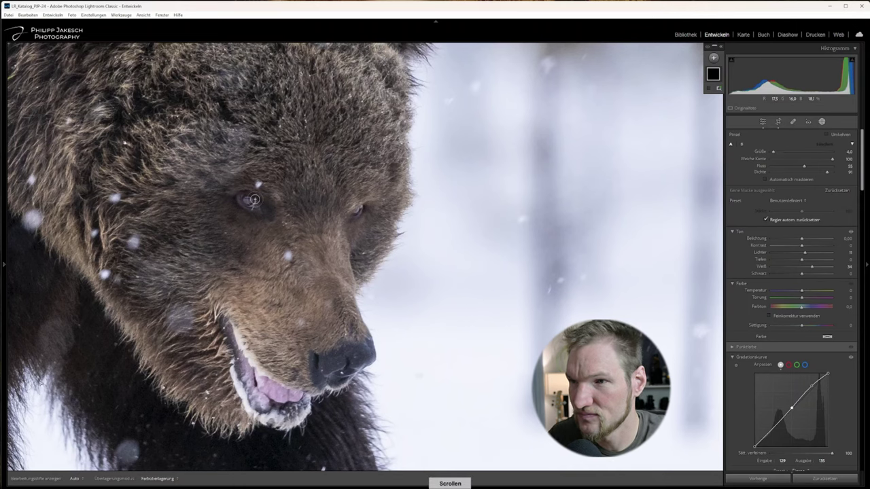
{"action": "scroll", "coordinate": [251, 200], "scroll_direction": "down", "scroll_amount": 1}
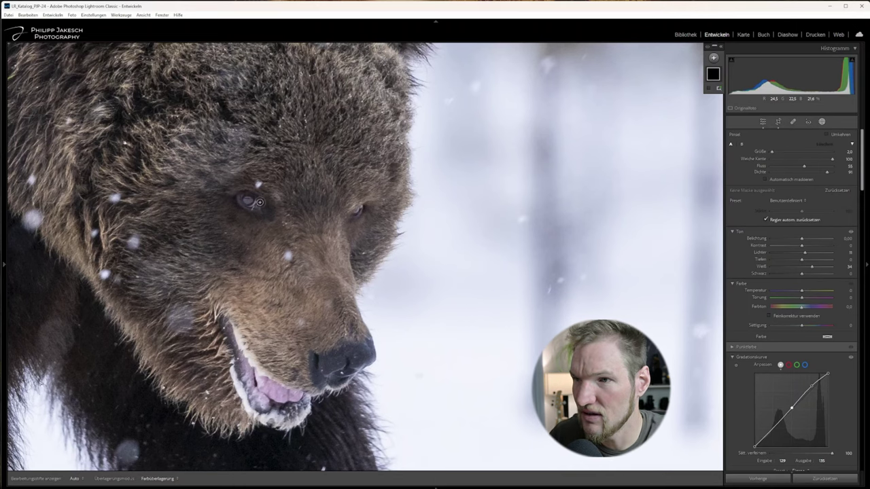
{"action": "scroll", "coordinate": [248, 202], "scroll_direction": "down", "scroll_amount": 1}
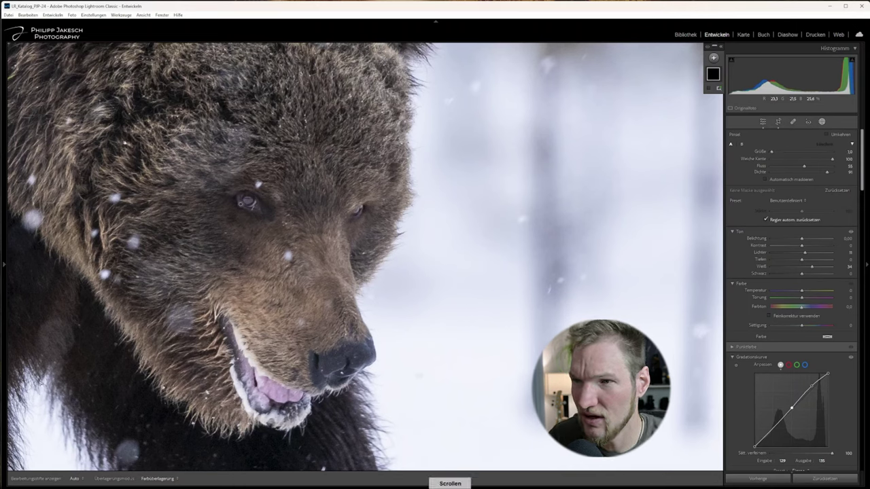
{"action": "key", "text": "h"}
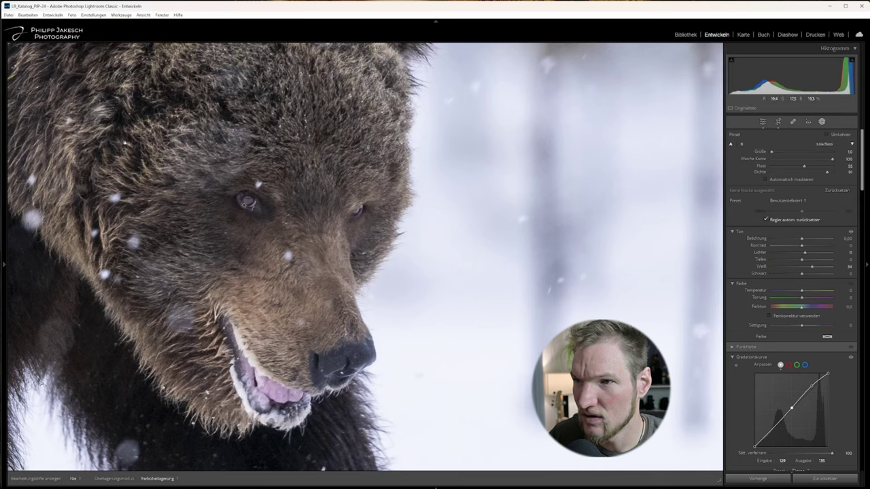
{"action": "left_click", "coordinate": [247, 201]}
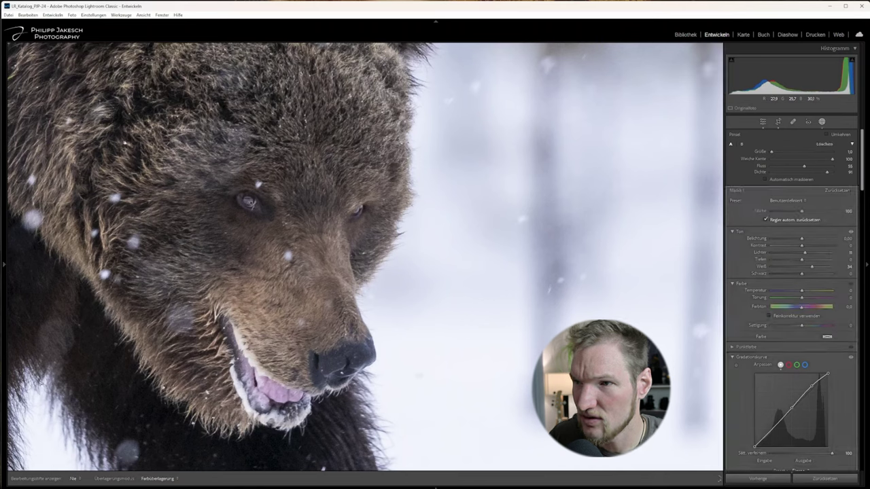
{"action": "left_click", "coordinate": [241, 198]}
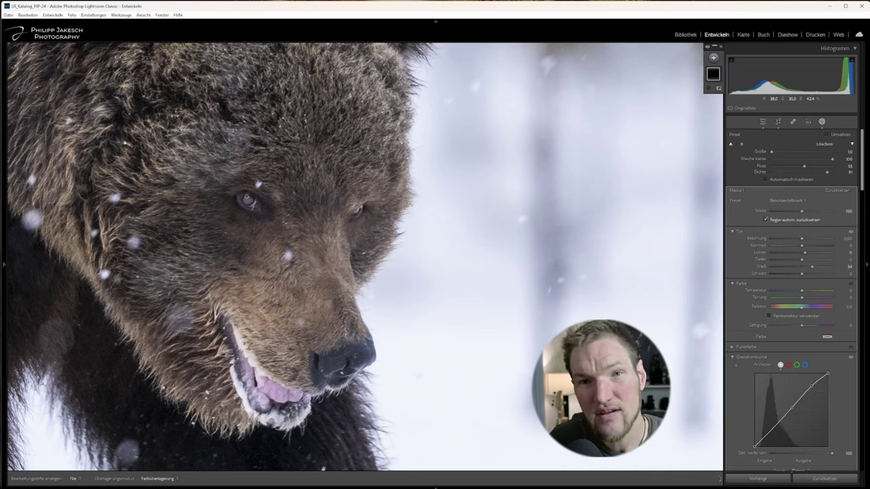
{"action": "key", "text": "h"}
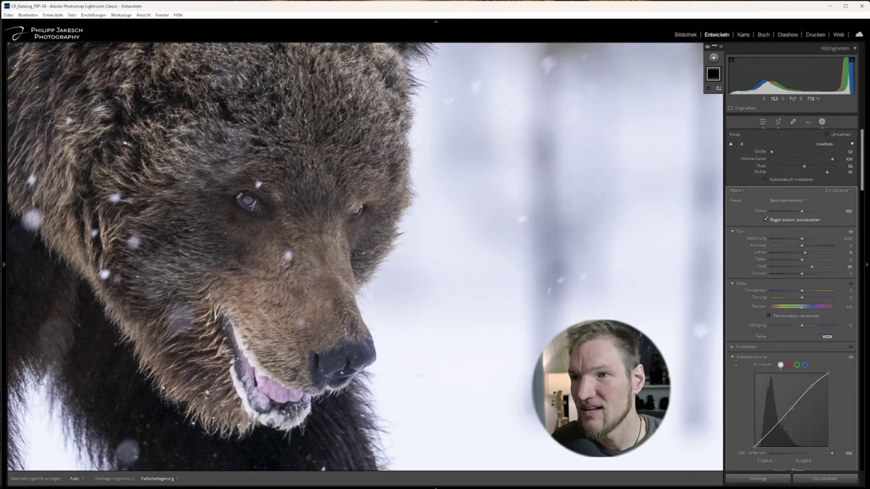
{"action": "left_click_drag", "start_coordinate": [282, 344], "coordinate": [253, 272]}
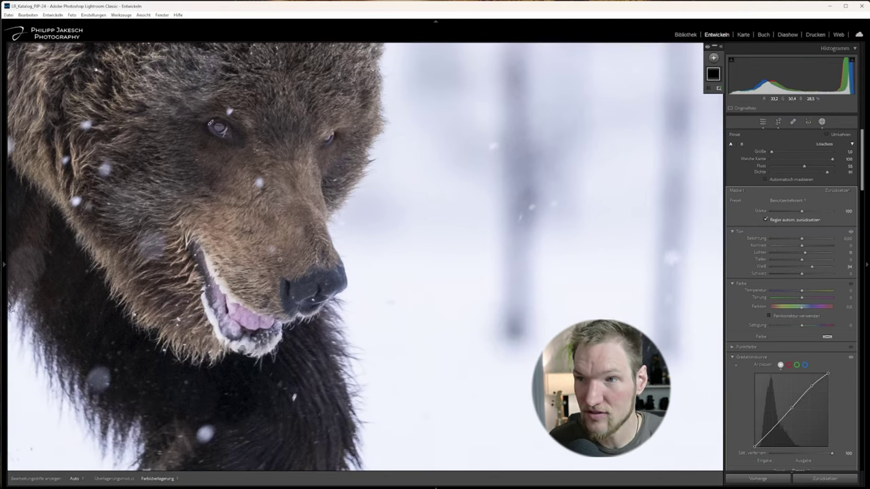
- On the next bear photo, lift the upper curve point from 183 to 202
{"action": "key", "text": "Right"}
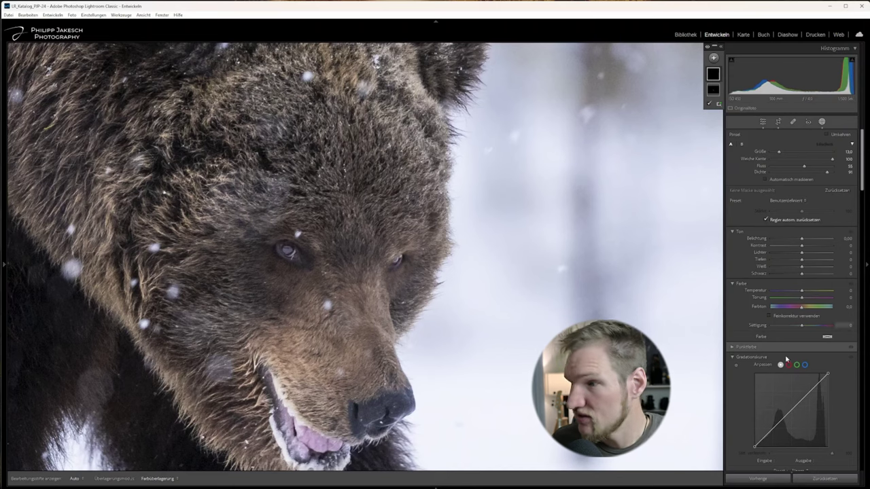
{"action": "mouse_move", "coordinate": [812, 395]}
{"action": "left_mouse_down"}
{"action": "mouse_move", "coordinate": [810, 387]}
{"action": "mouse_move", "coordinate": [788, 415]}
{"action": "left_mouse_up"}
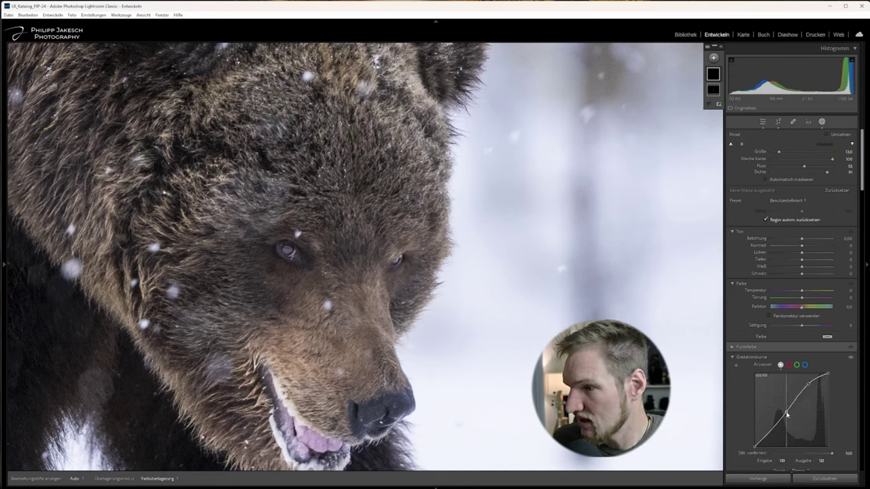
{"action": "left_click_drag", "start_coordinate": [808, 384], "coordinate": [808, 390]}
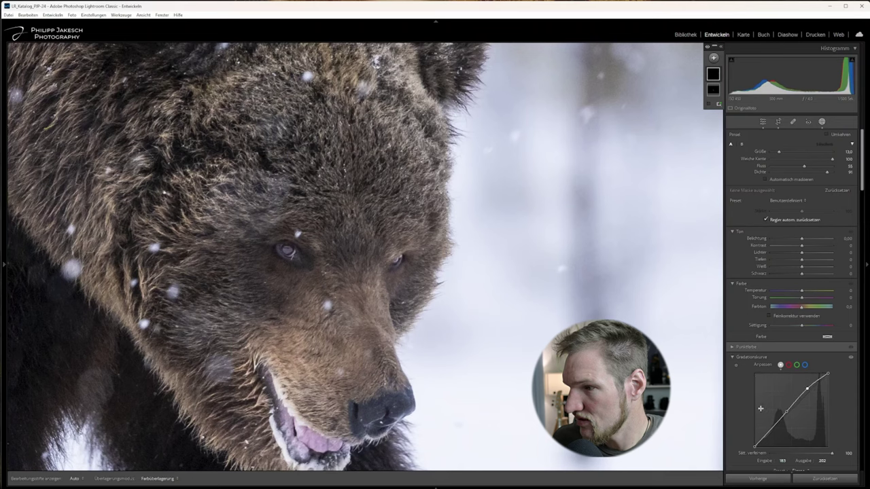
- Give the brush adjustment clarity +17 and raise its whites to +19
{"action": "scroll", "coordinate": [761, 408], "scroll_direction": "down", "scroll_amount": 3}
{"action": "scroll", "coordinate": [786, 390], "scroll_direction": "down", "scroll_amount": 3}
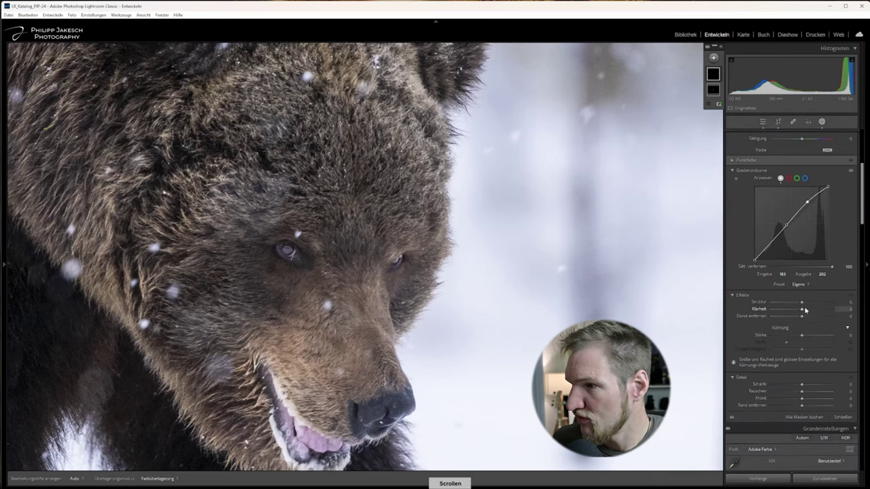
{"action": "scroll", "coordinate": [811, 312], "scroll_direction": "up", "scroll_amount": 5}
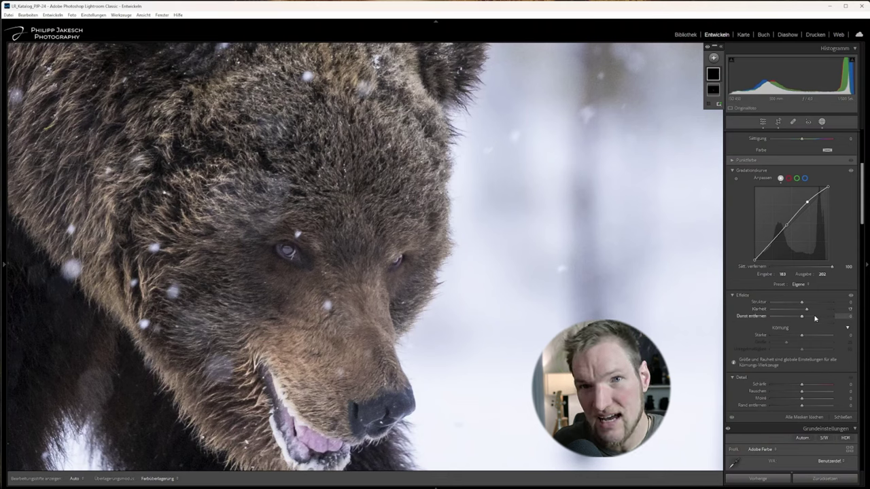
{"action": "scroll", "coordinate": [815, 318], "scroll_direction": "up", "scroll_amount": 5}
{"action": "left_click_drag", "start_coordinate": [803, 269], "coordinate": [817, 270]}
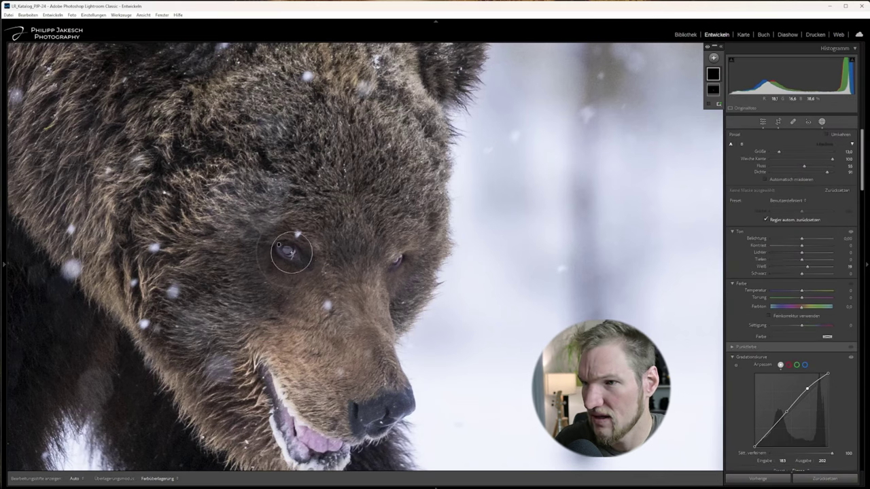
- Brush Mask 2 over the bear's eye, then pan across the forehead and ear
{"action": "key", "text": "h"}
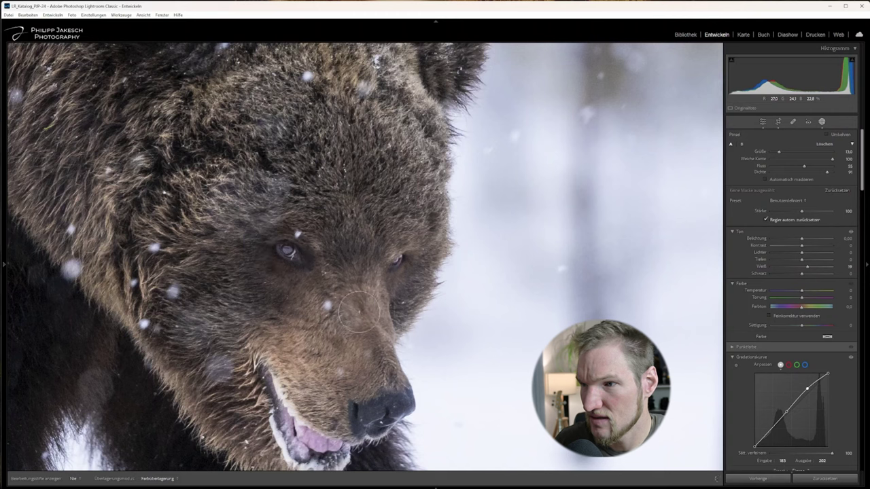
{"action": "left_click_drag", "start_coordinate": [276, 316], "coordinate": [323, 244]}
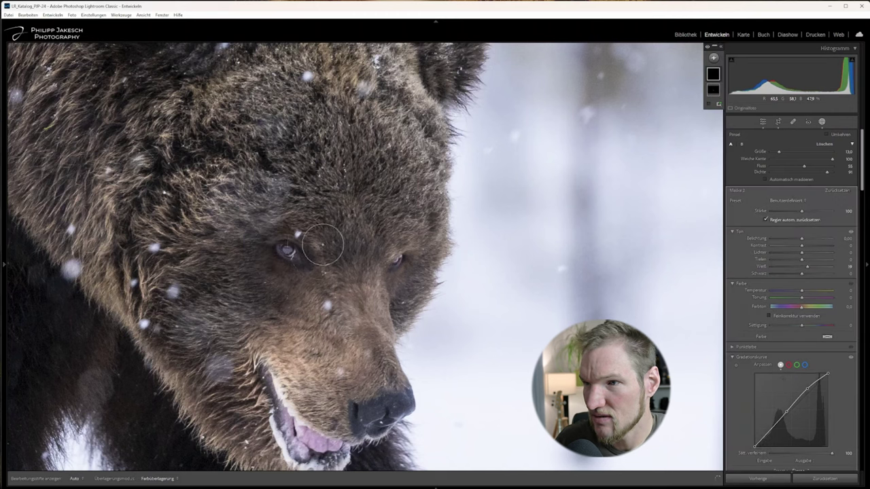
{"action": "key", "text": "space"}
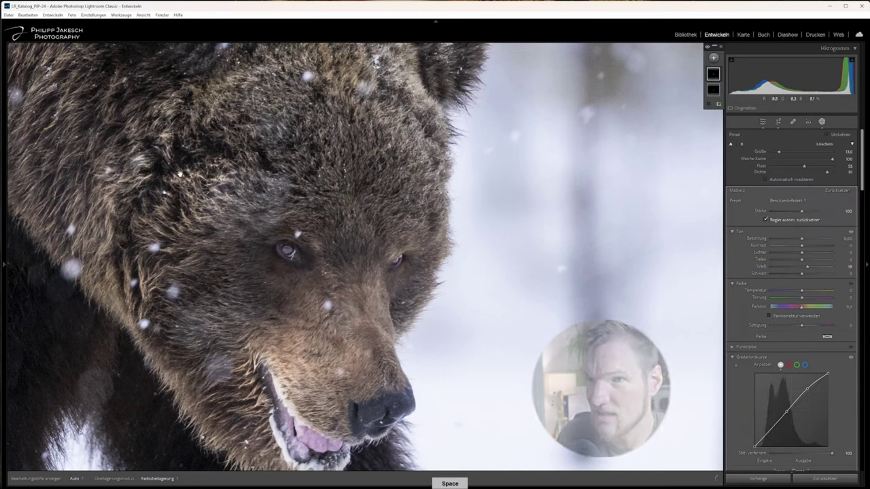
{"action": "left_click_drag", "start_coordinate": [127, 121], "coordinate": [265, 258]}
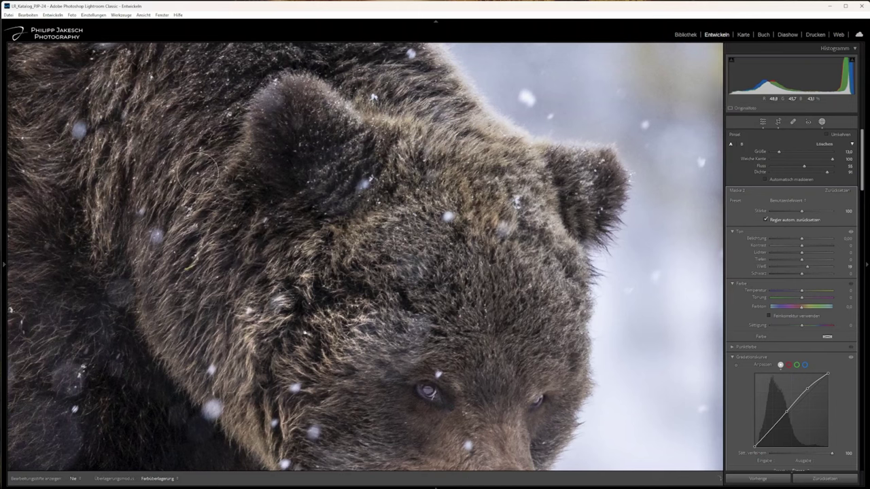
{"action": "key", "text": "space"}
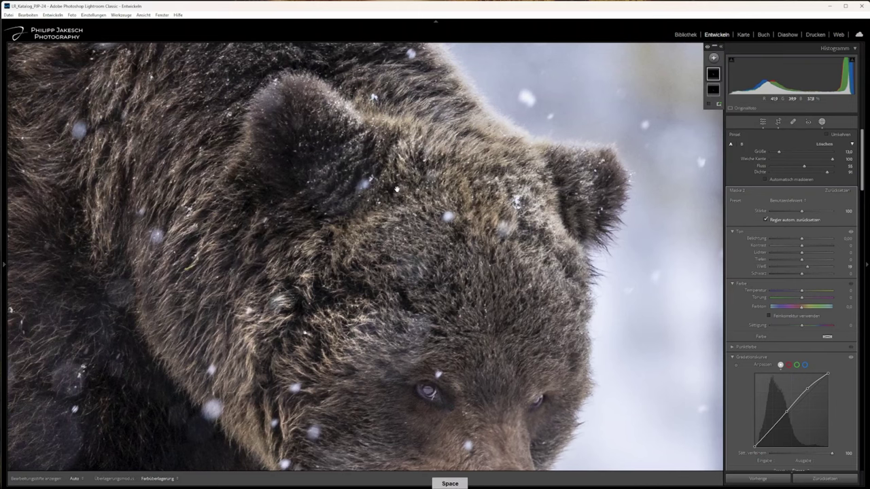
{"action": "mouse_move", "coordinate": [412, 167]}
{"action": "left_mouse_down"}
{"action": "mouse_move", "coordinate": [255, 369]}
{"action": "mouse_move", "coordinate": [513, 294]}
{"action": "left_mouse_up"}
{"action": "key", "text": "space"}
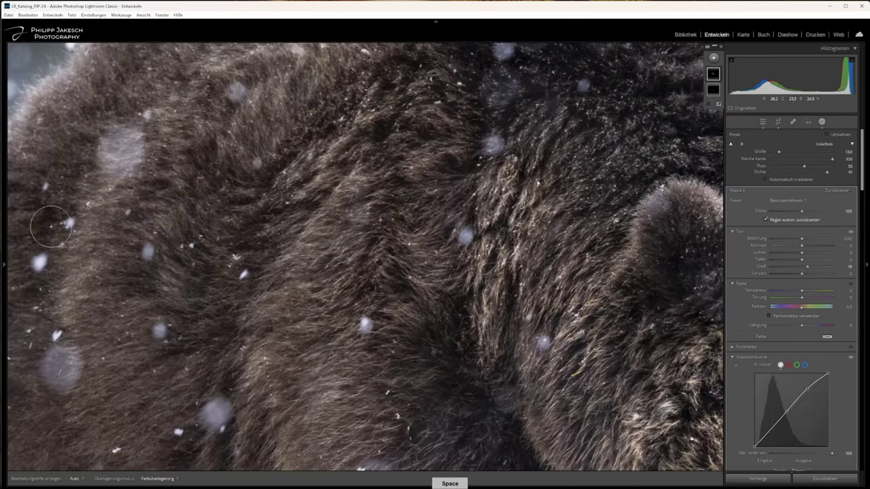
{"action": "key", "text": "space"}
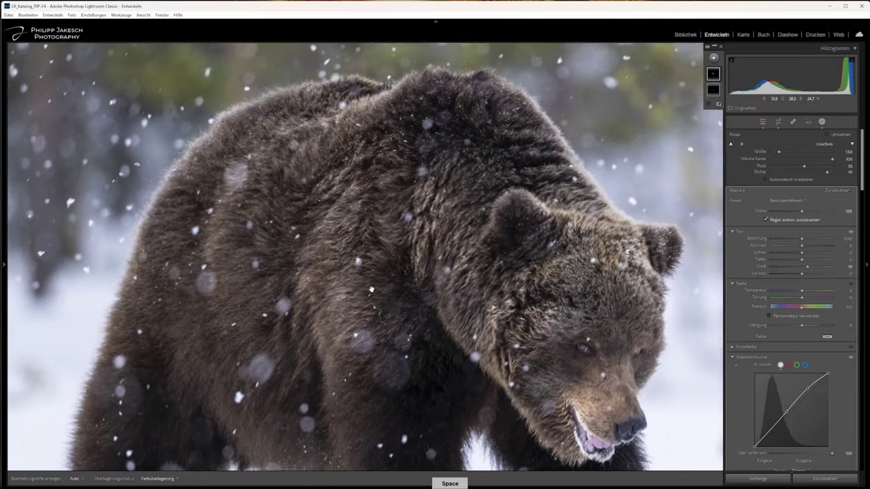
{"action": "left_click_drag", "start_coordinate": [371, 290], "coordinate": [373, 306]}
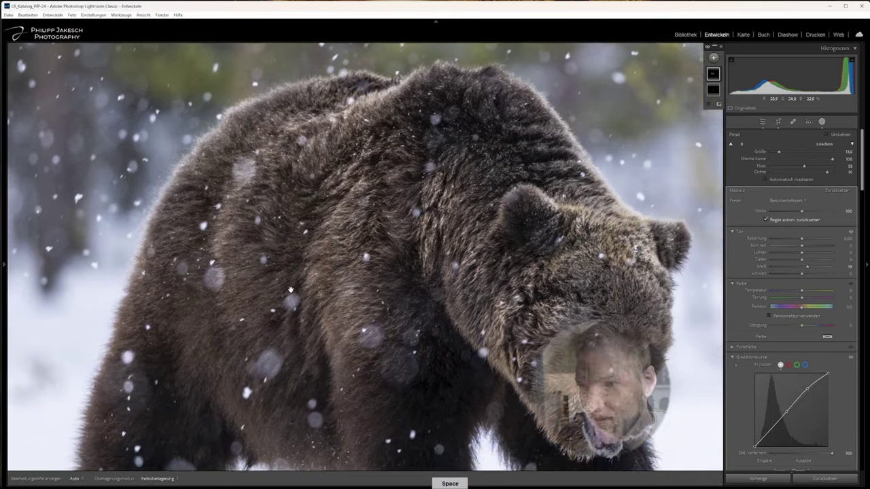
- Clean up Mask 2 across the bear's legs, head, back and hindquarters, then zoom out
{"action": "left_click_drag", "start_coordinate": [290, 469], "coordinate": [297, 266]}
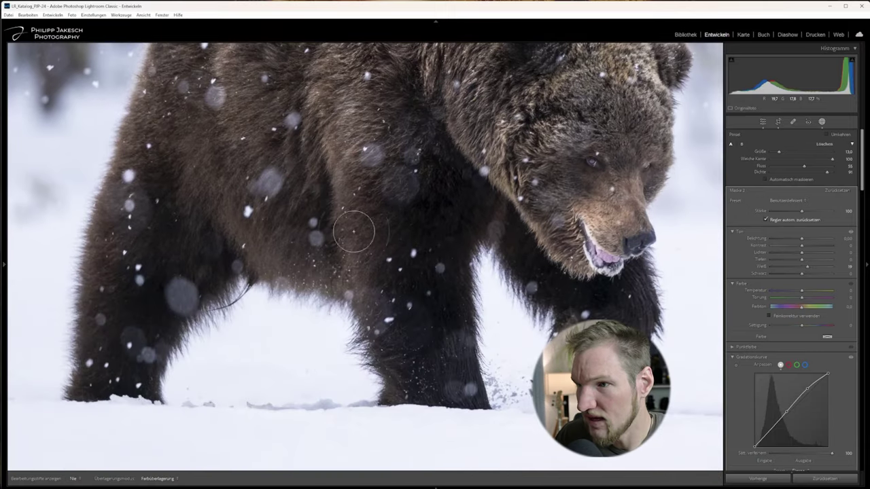
{"action": "left_click_drag", "start_coordinate": [379, 266], "coordinate": [269, 247]}
{"action": "key", "text": "h"}
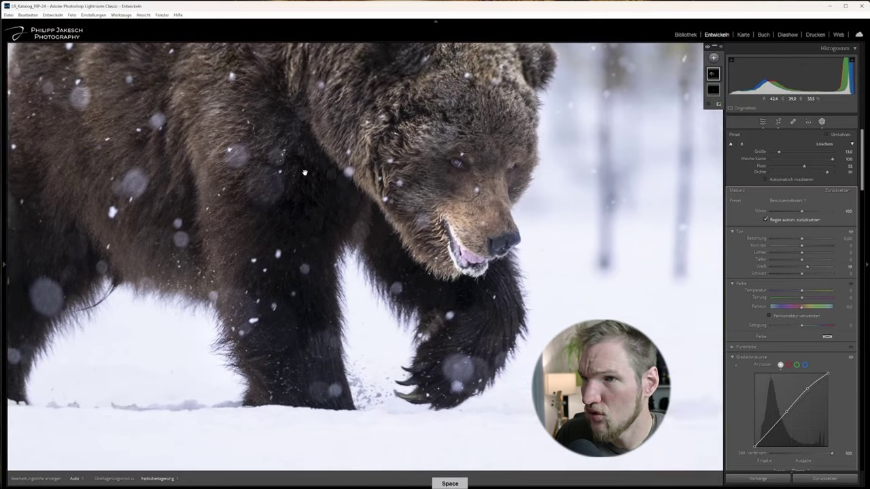
{"action": "left_click_drag", "start_coordinate": [436, 177], "coordinate": [506, 309]}
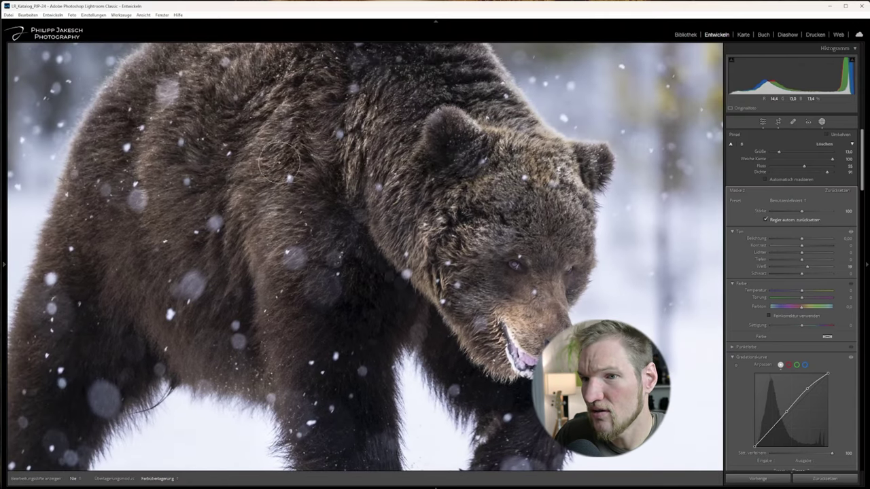
{"action": "left_click_drag", "start_coordinate": [147, 294], "coordinate": [301, 235]}
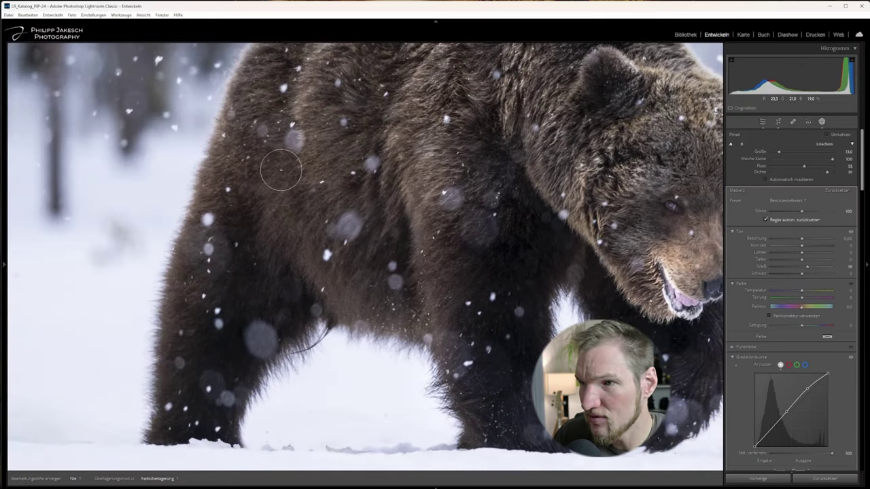
{"action": "key", "text": "h"}
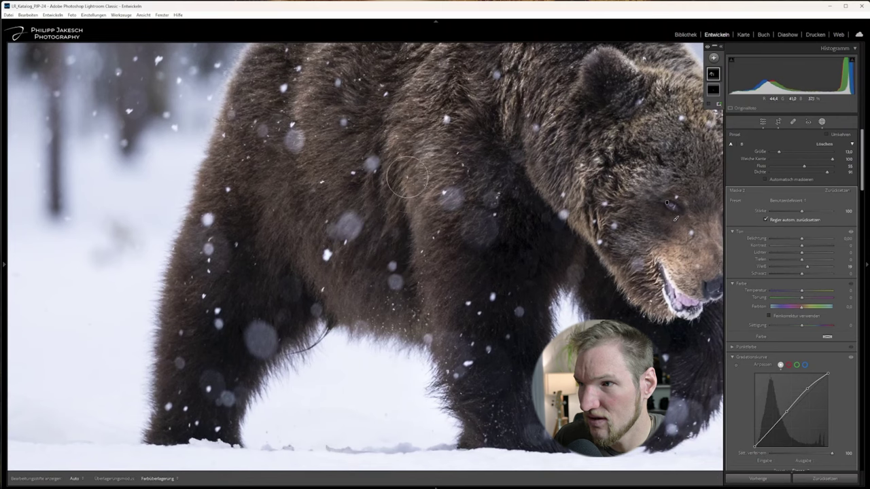
{"action": "key", "text": "space"}
{"action": "left_click", "coordinate": [410, 200]}
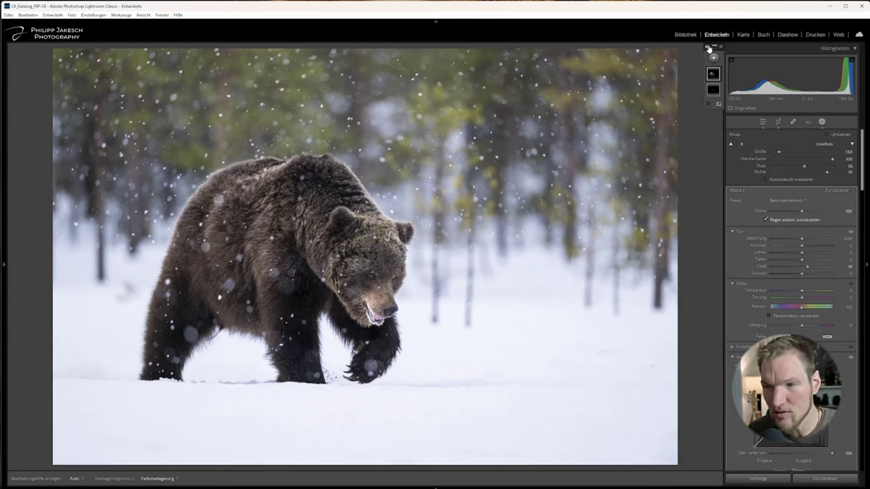
- Return to the fit view of the whole bear photo
{"action": "key", "text": "space"}
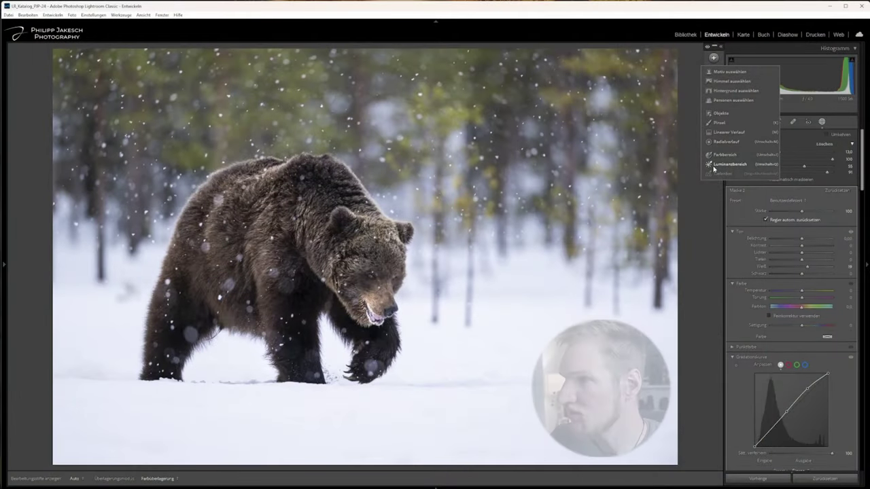
- Sample the background forest for a trial luminance range mask, then narrow and re-widen its range
{"action": "left_click", "coordinate": [719, 122]}
{"action": "key", "text": "shift+q"}
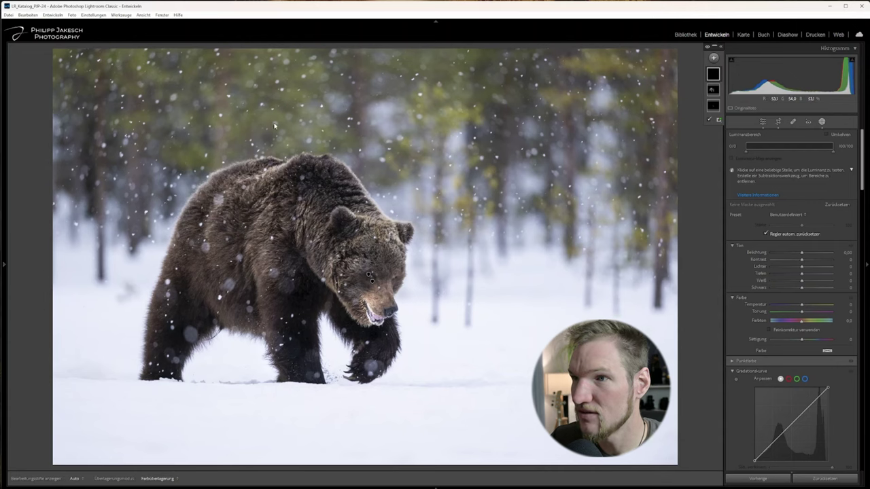
{"action": "left_click", "coordinate": [275, 125]}
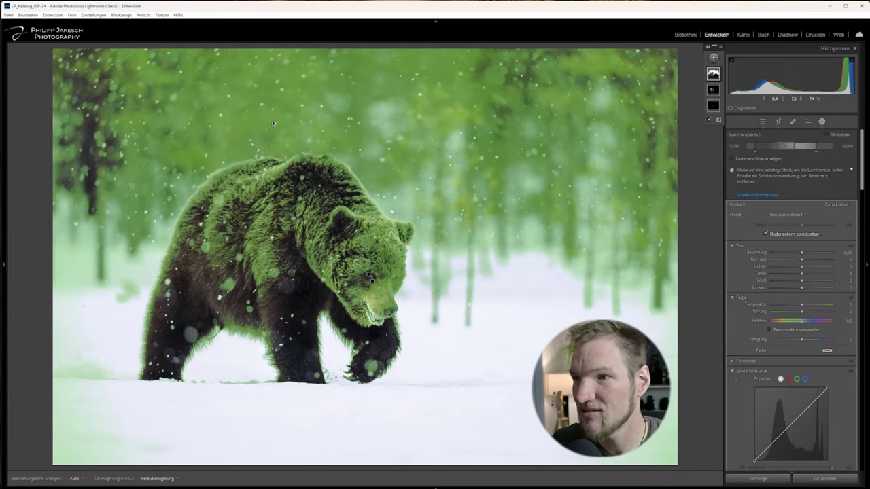
{"action": "mouse_move", "coordinate": [756, 152]}
{"action": "left_mouse_down"}
{"action": "mouse_move", "coordinate": [808, 154]}
{"action": "mouse_move", "coordinate": [779, 151]}
{"action": "mouse_move", "coordinate": [795, 149]}
{"action": "left_mouse_up"}
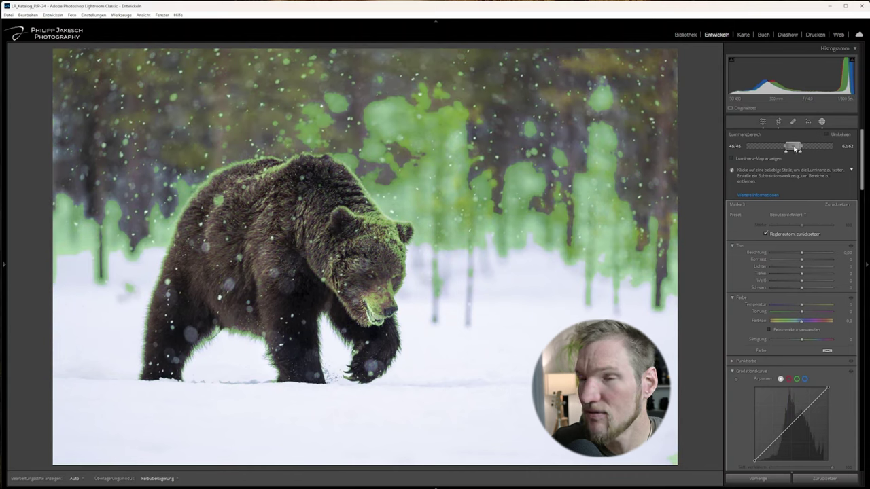
{"action": "left_click_drag", "start_coordinate": [795, 148], "coordinate": [786, 148]}
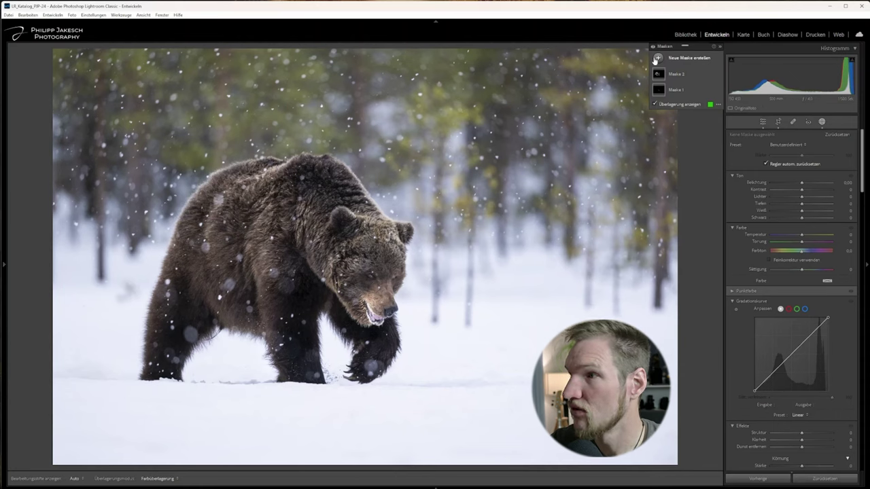
- Add a third brush mask with feather 11, reduced Dehaze and Highlights at 14
{"action": "left_click", "coordinate": [657, 59]}
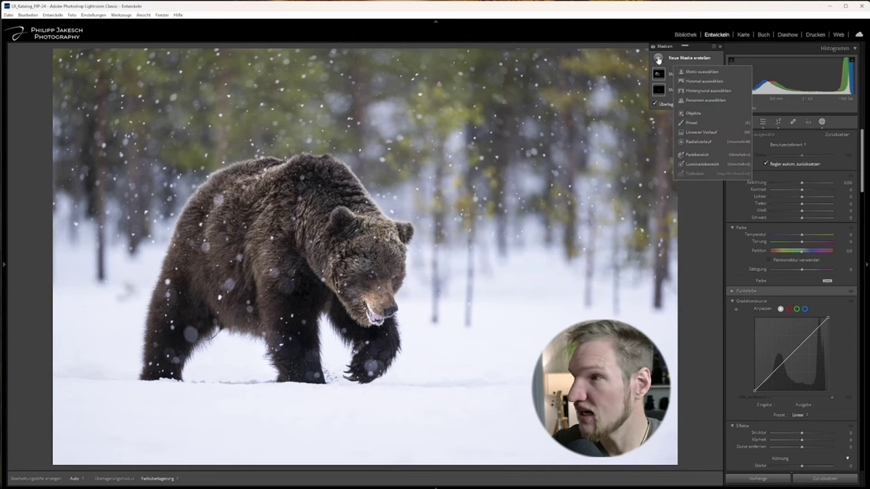
{"action": "left_click", "coordinate": [691, 123]}
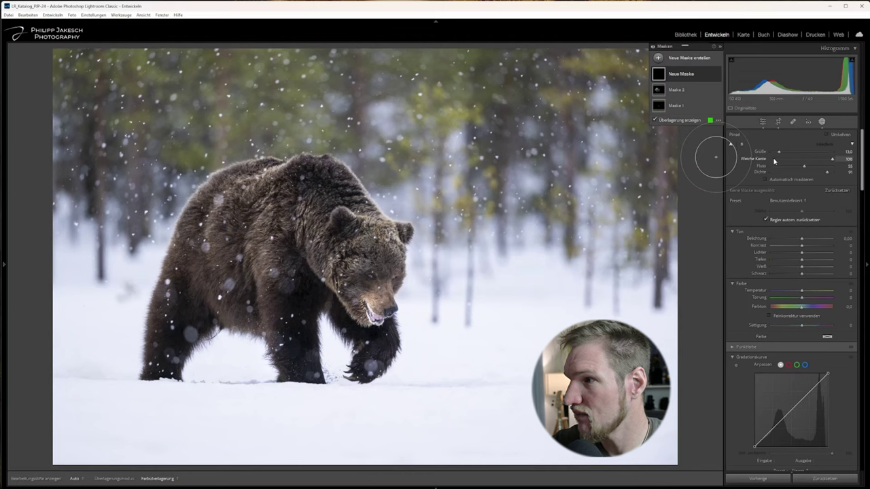
{"action": "left_click_drag", "start_coordinate": [777, 160], "coordinate": [780, 161]}
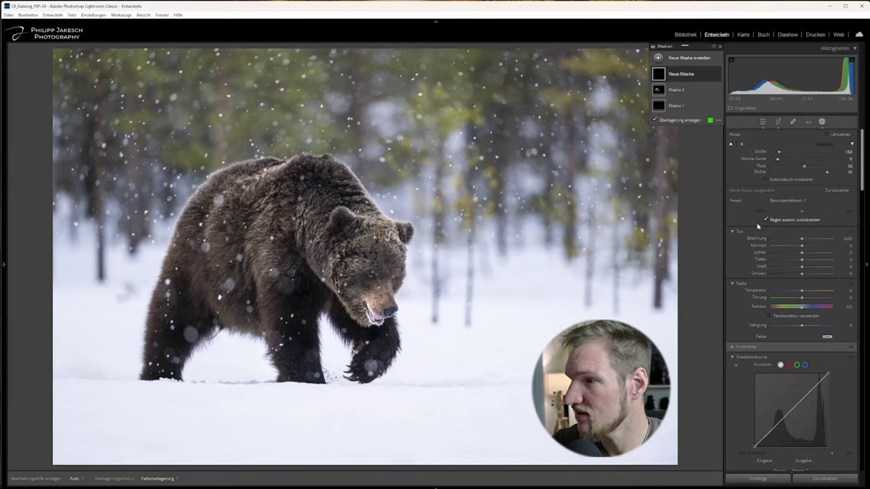
{"action": "scroll", "coordinate": [760, 231], "scroll_direction": "down", "scroll_amount": 2}
{"action": "scroll", "coordinate": [768, 272], "scroll_direction": "down", "scroll_amount": 3}
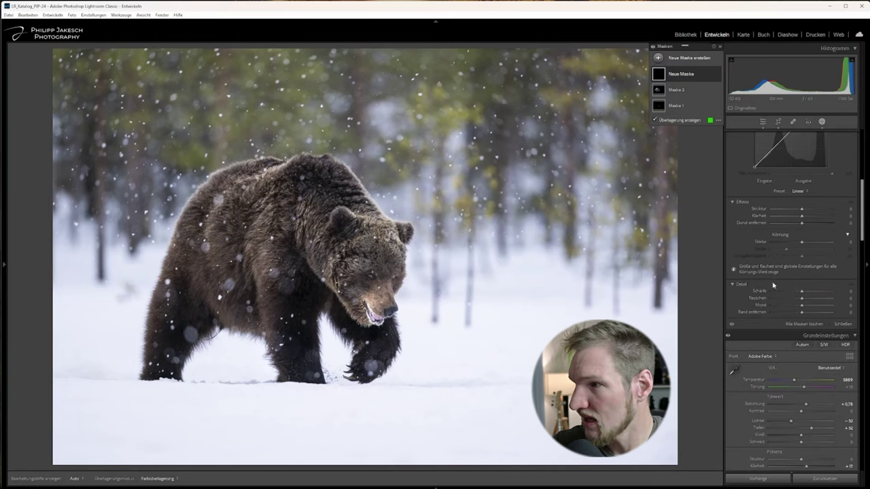
{"action": "left_click_drag", "start_coordinate": [802, 223], "coordinate": [790, 225]}
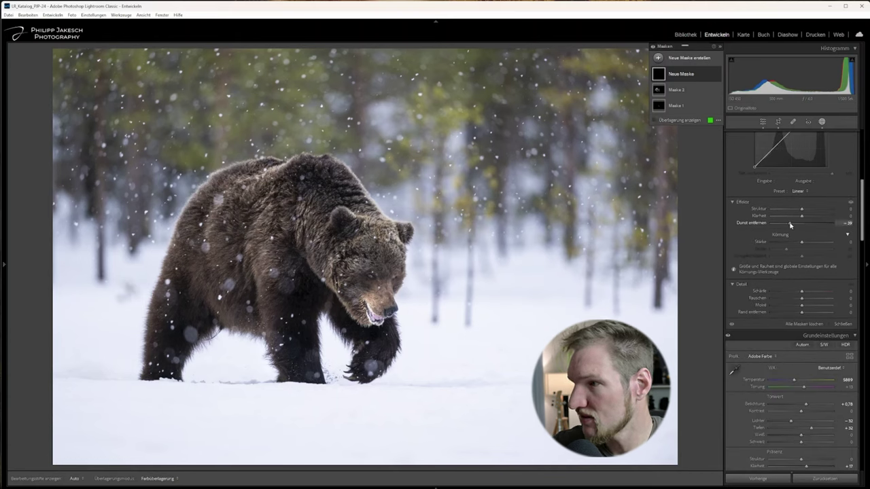
{"action": "scroll", "coordinate": [753, 258], "scroll_direction": "up", "scroll_amount": 5}
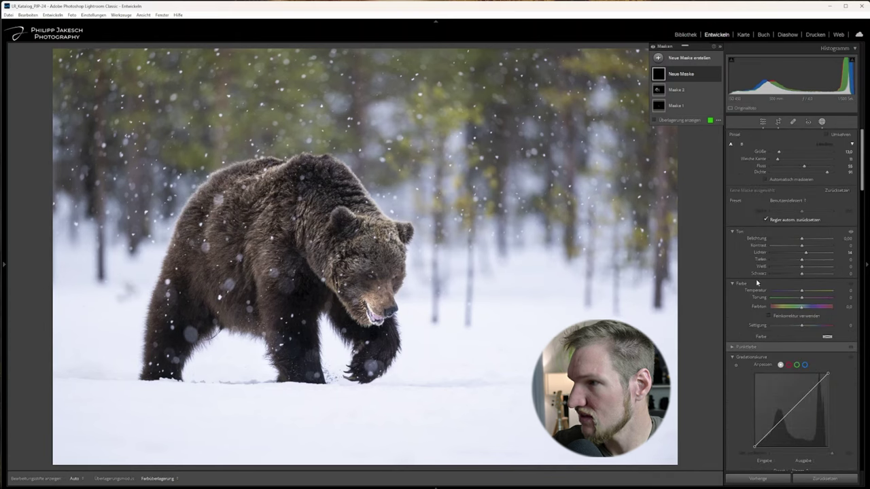
{"action": "scroll", "coordinate": [309, 102], "scroll_direction": "down", "scroll_amount": 7}
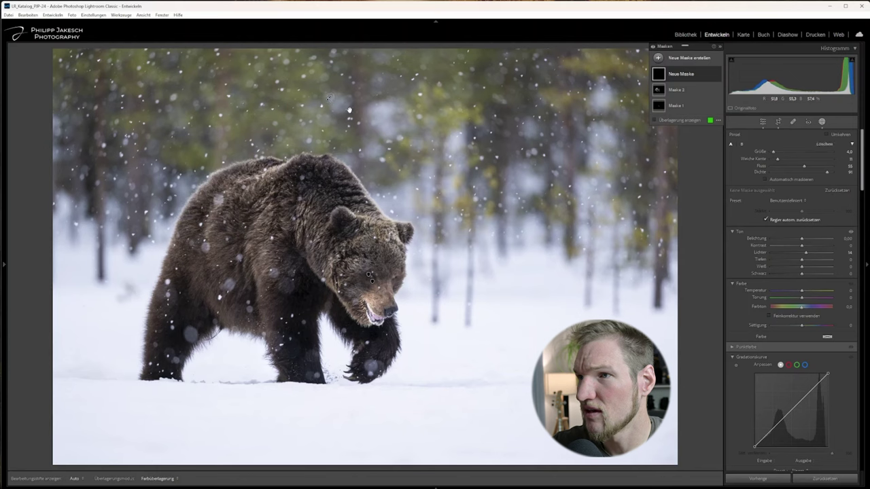
- Paint the first brush stroke on the bear, creating Mask 3
{"action": "left_click_drag", "start_coordinate": [329, 97], "coordinate": [350, 104]}
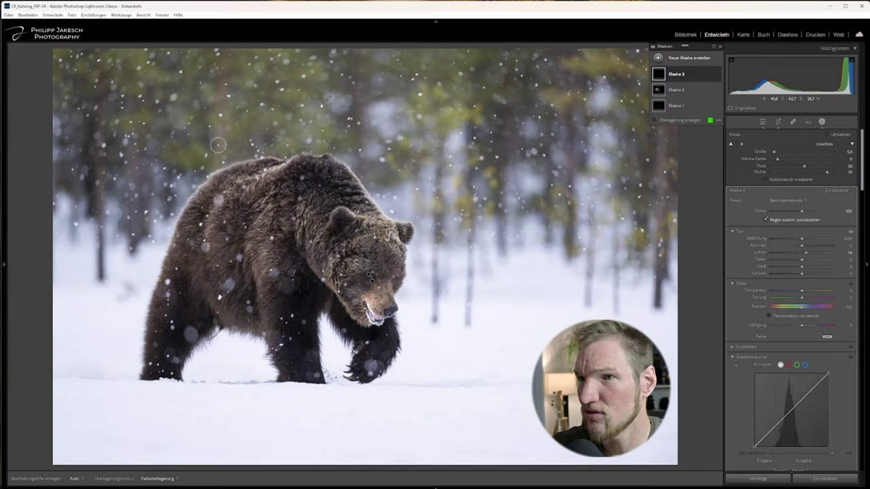
{"action": "scroll", "coordinate": [218, 145], "scroll_direction": "down", "scroll_amount": 2}
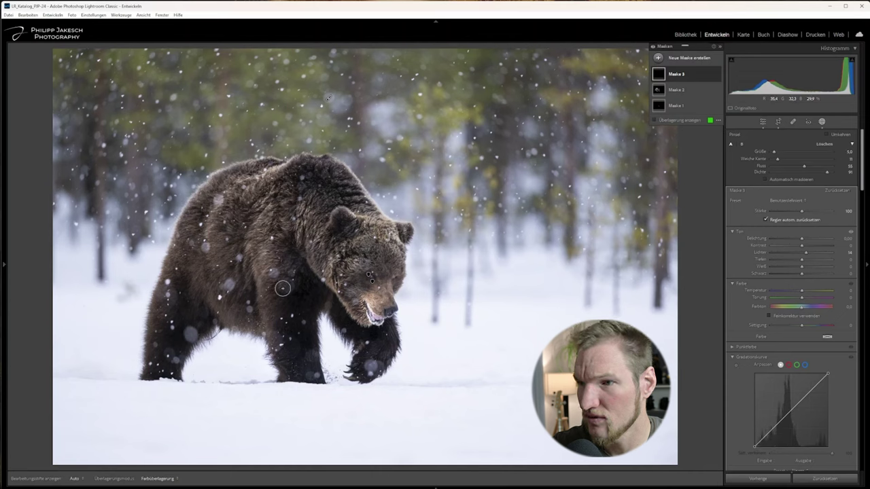
{"action": "scroll", "coordinate": [277, 280], "scroll_direction": "down", "scroll_amount": 2}
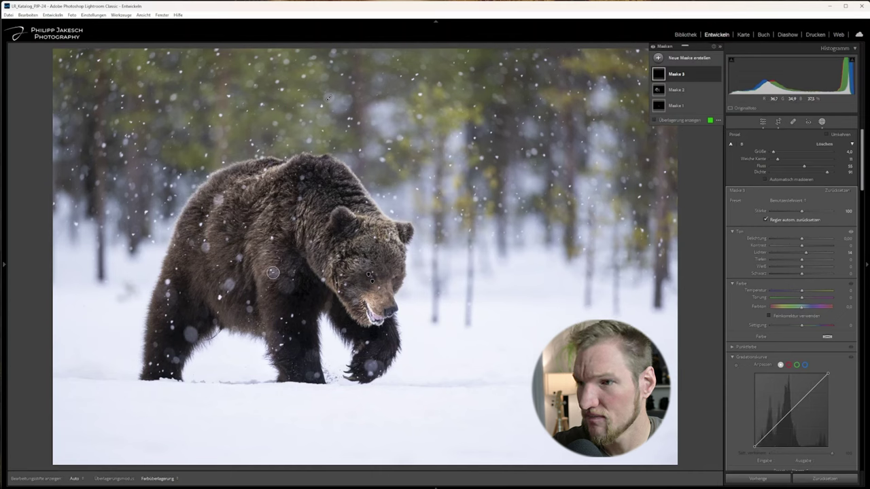
{"action": "scroll", "coordinate": [203, 246], "scroll_direction": "down", "scroll_amount": 2}
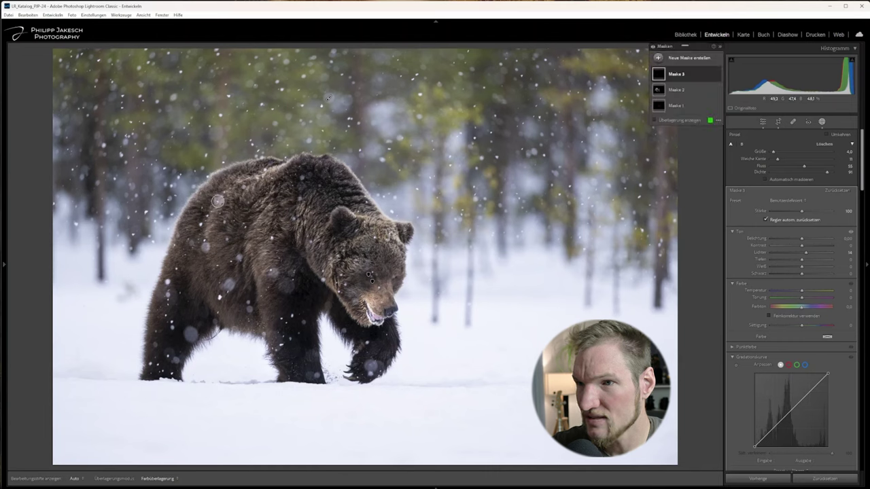
{"action": "scroll", "coordinate": [298, 196], "scroll_direction": "down", "scroll_amount": 2}
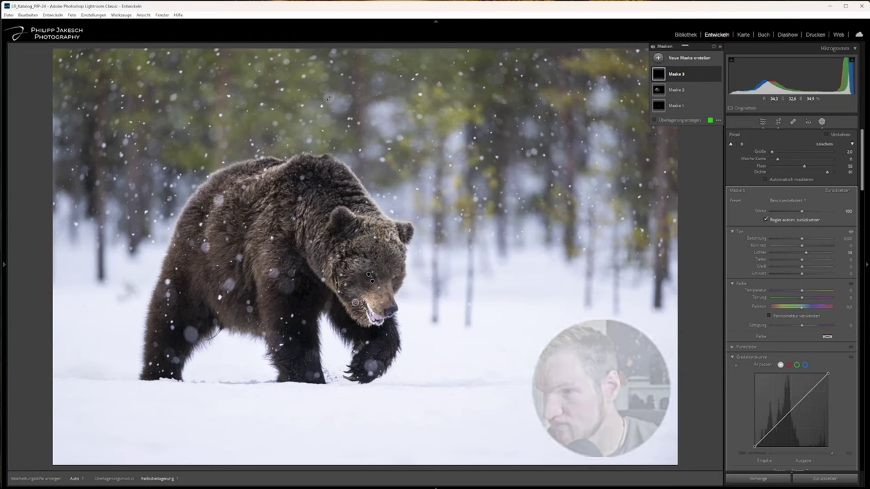
- Hide the mask pins, adjust the brush flow and enlarge the brush
{"action": "key", "text": "h"}
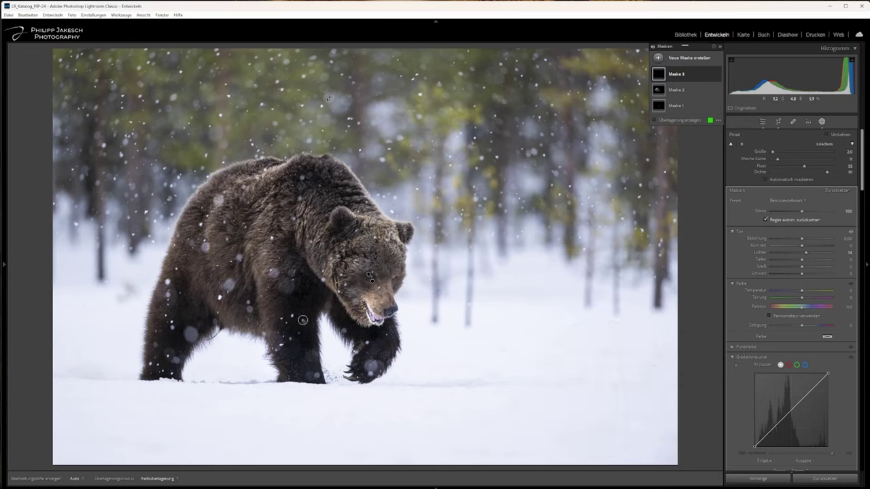
{"action": "key", "text": "8"}
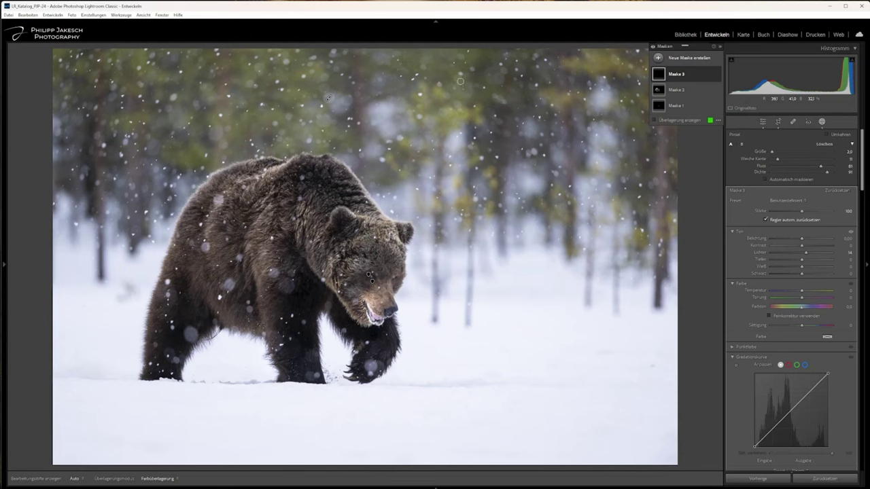
{"action": "key", "text": "bracketright"}
{"action": "key", "text": "7"}
{"action": "key", "text": "3"}
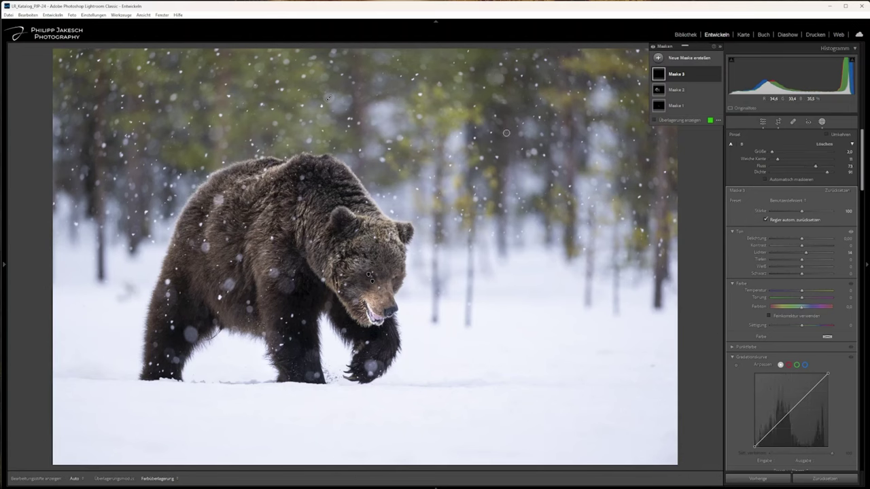
{"action": "key", "text": "bracketright"}
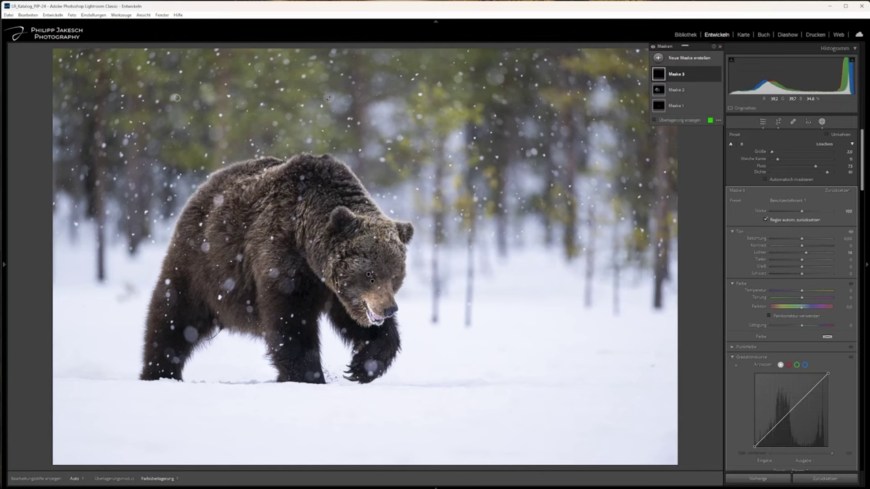
{"action": "key", "text": "bracketright"}
- Fine-tune the brush size between 2 and 6, then finish brushing and deselect the mask
{"action": "key", "text": "bracketleft"}
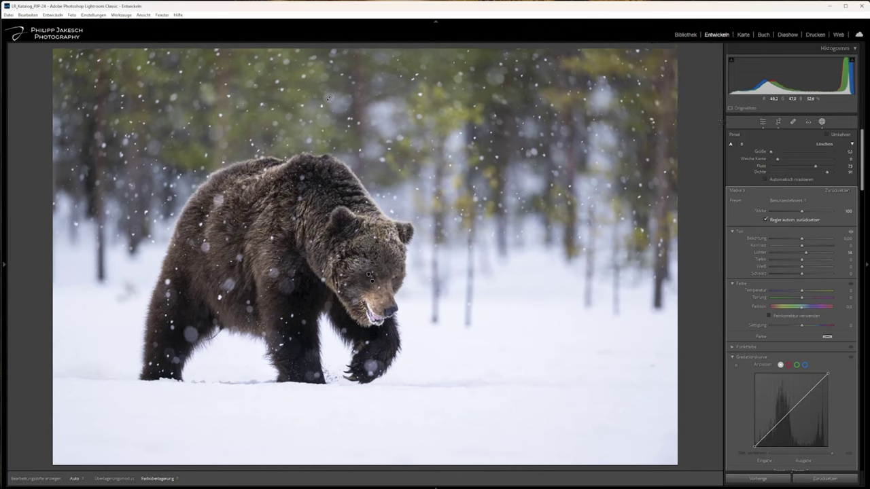
{"action": "key", "text": "bracketright"}
{"action": "key", "text": "bracketright"}
{"action": "key", "text": "bracketright"}
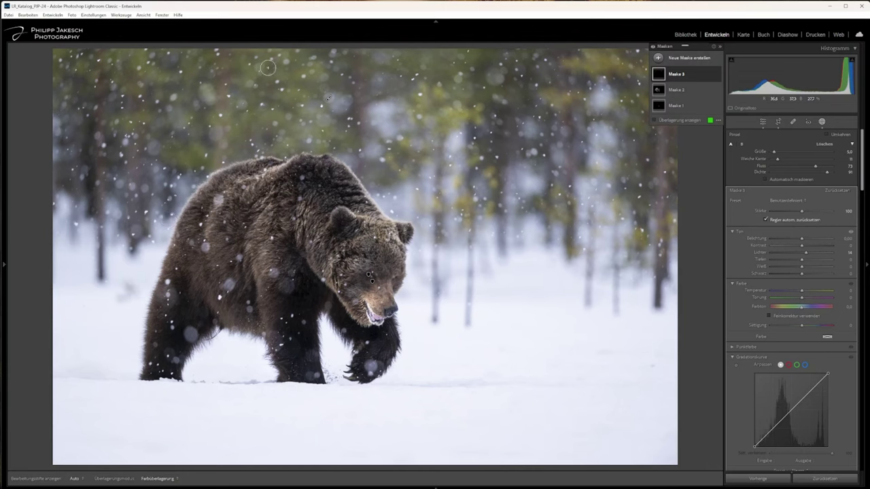
{"action": "key", "text": "bracketleft"}
{"action": "key", "text": "bracketleft"}
{"action": "key", "text": "bracketleft"}
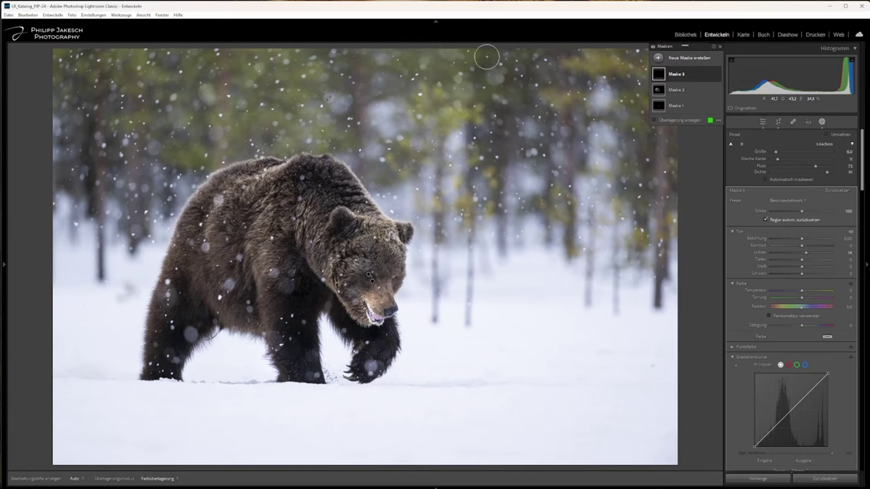
{"action": "key", "text": "bracketleft"}
{"action": "key", "text": "bracketleft"}
{"action": "key", "text": "h"}
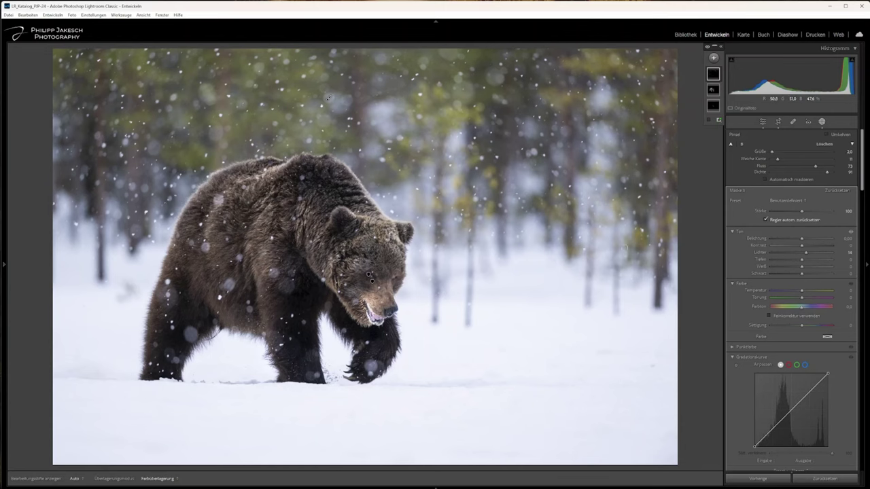
{"action": "key", "text": "bracketright"}
{"action": "key", "text": "Escape"}
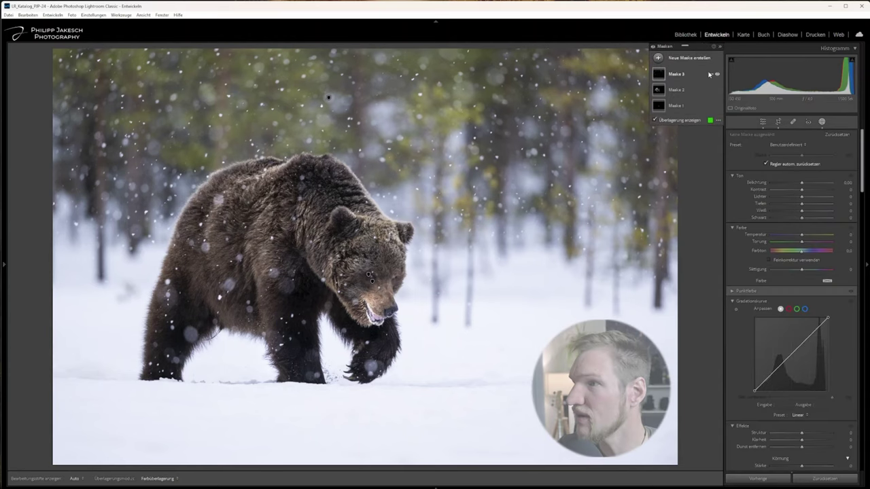
{"action": "mouse_move", "coordinate": [677, 89]}
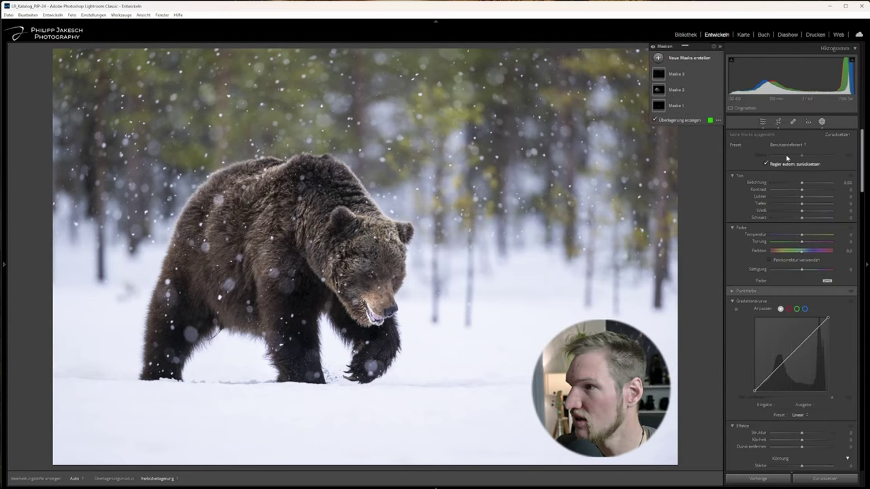
{"action": "left_click", "coordinate": [823, 122]}
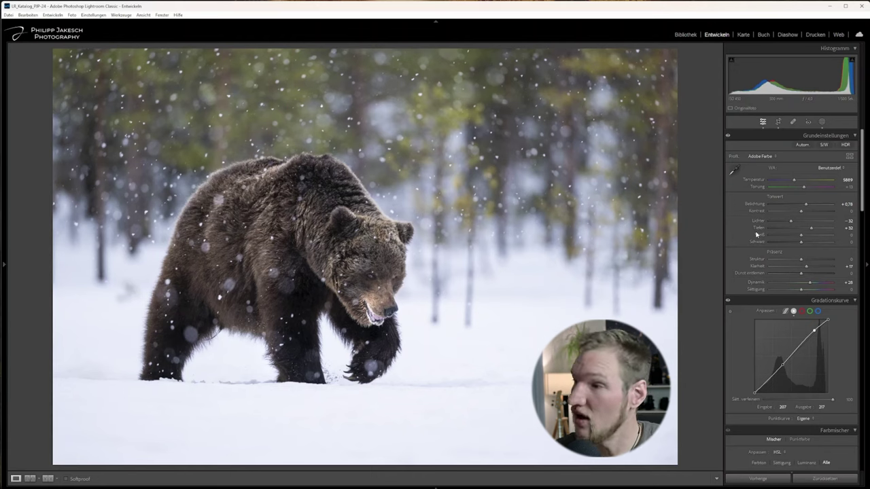
{"action": "scroll", "coordinate": [780, 354], "scroll_direction": "down", "scroll_amount": 3}
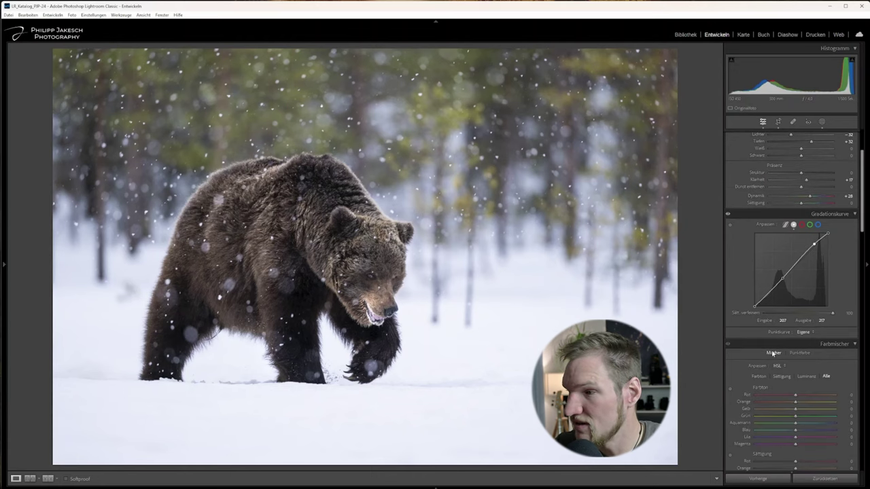
{"action": "scroll", "coordinate": [773, 354], "scroll_direction": "down", "scroll_amount": 9}
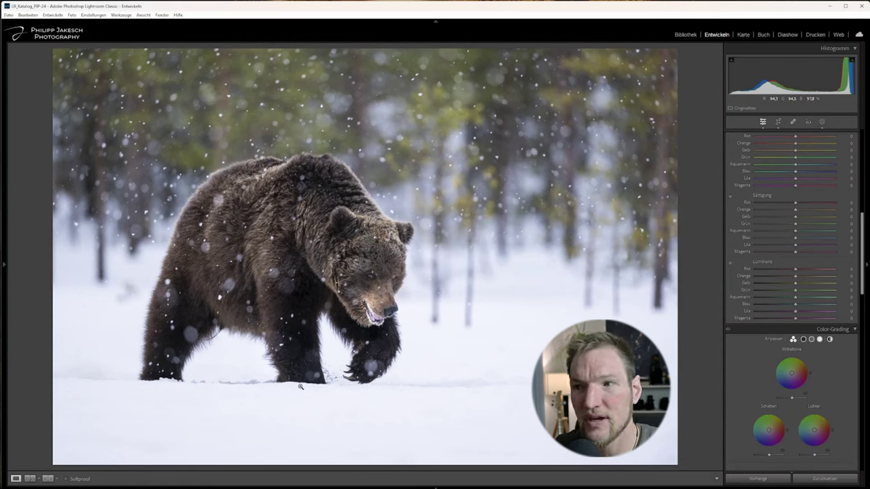
{"action": "scroll", "coordinate": [795, 204], "scroll_direction": "up", "scroll_amount": 12}
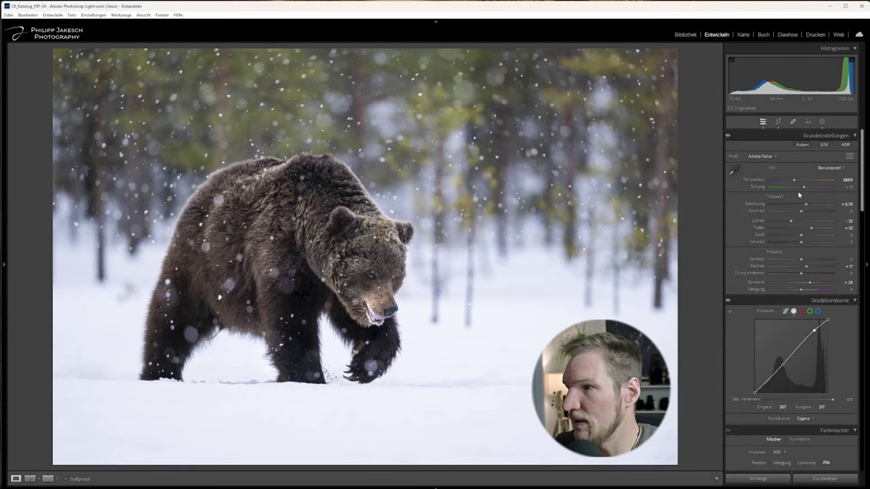
{"action": "left_click", "coordinate": [823, 122]}
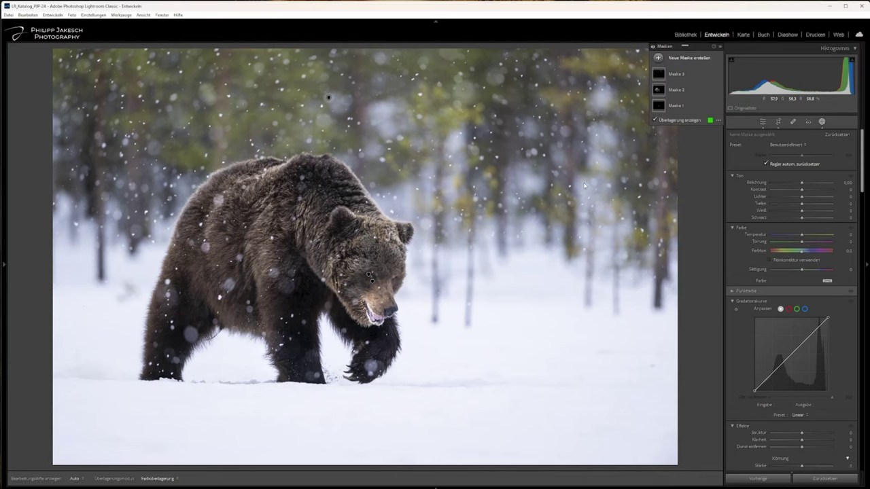
- Exit Masking with Shift+W to return to the global adjustments
{"action": "key", "text": "shift+w"}
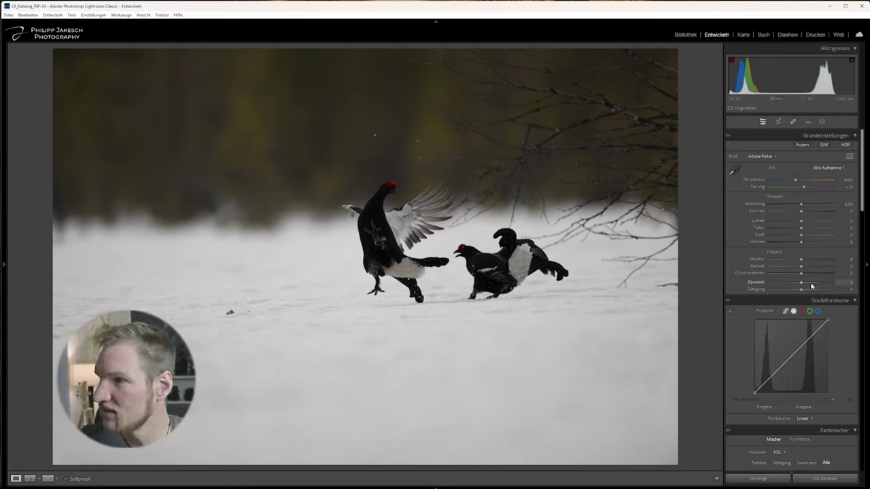
- Set exposure +0.67, clarity +21, two tone-curve points, temperature 5167 and vibrance +22
{"action": "mouse_move", "coordinate": [800, 204]}
{"action": "left_mouse_down"}
{"action": "mouse_move", "coordinate": [786, 221]}
{"action": "mouse_move", "coordinate": [813, 227]}
{"action": "left_mouse_up"}
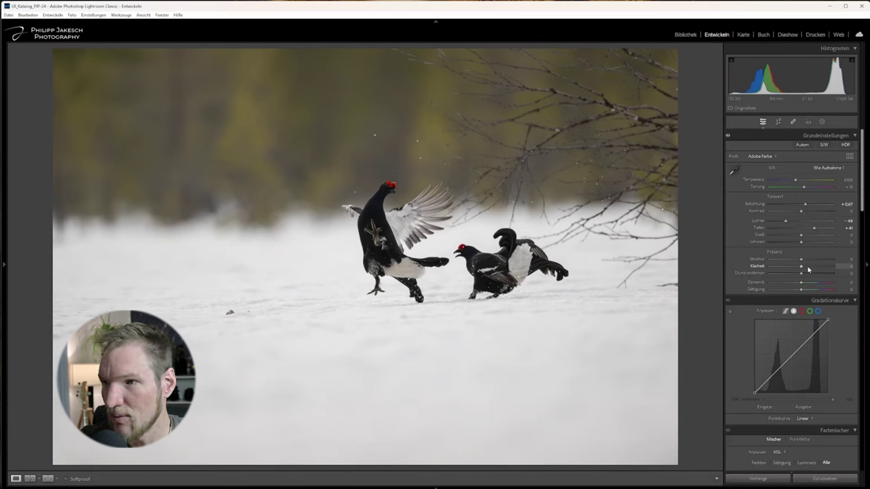
{"action": "left_click", "coordinate": [808, 269]}
{"action": "left_click_drag", "start_coordinate": [820, 333], "coordinate": [814, 331]}
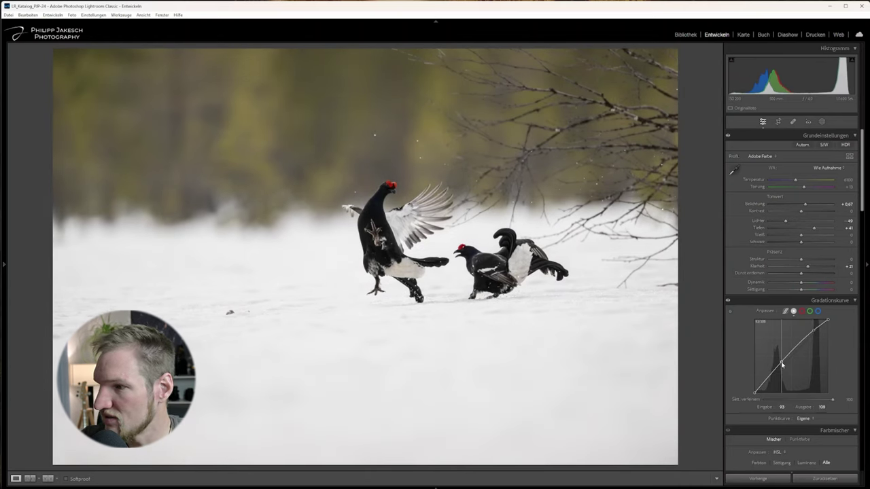
{"action": "left_click_drag", "start_coordinate": [782, 360], "coordinate": [782, 367]}
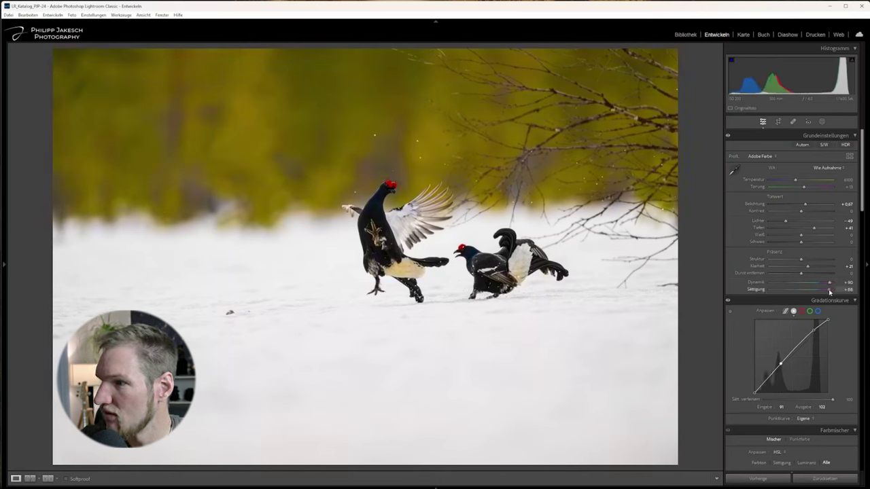
{"action": "left_click_drag", "start_coordinate": [795, 181], "coordinate": [790, 182]}
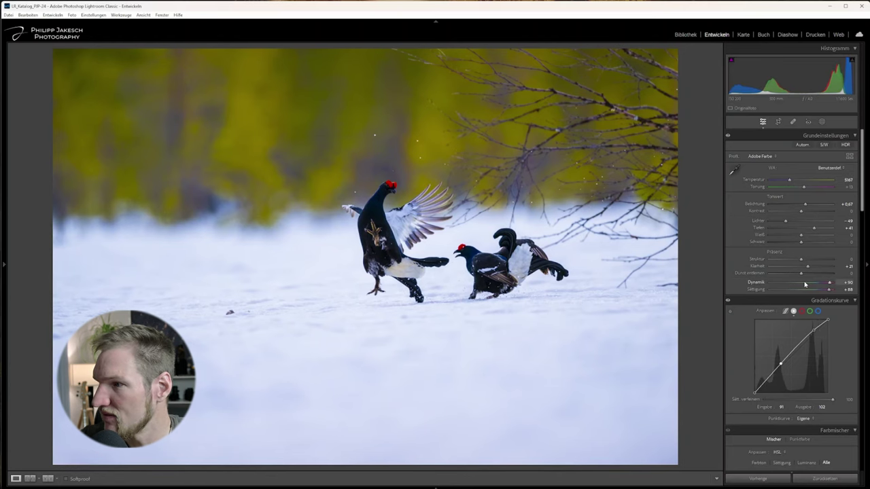
{"action": "left_click_drag", "start_coordinate": [805, 284], "coordinate": [807, 283]}
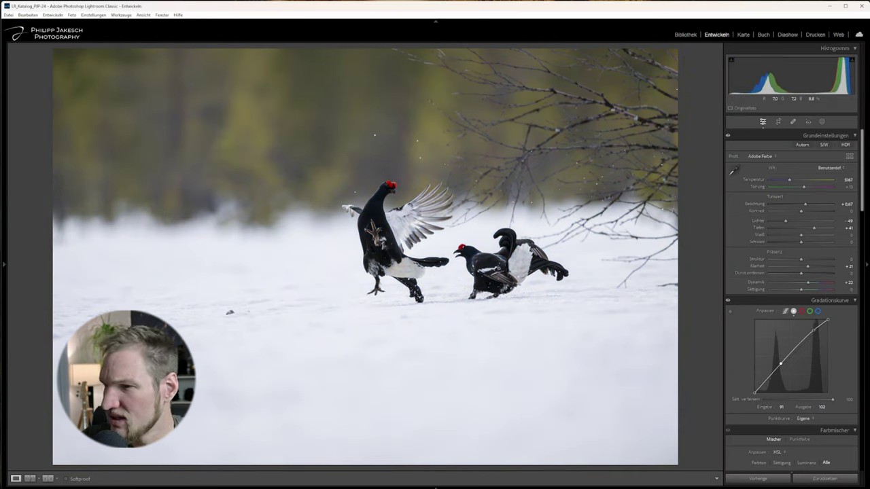
- Rotate the grouse photo about 1.8° to level it and apply a tight crop
{"action": "key", "text": "r"}
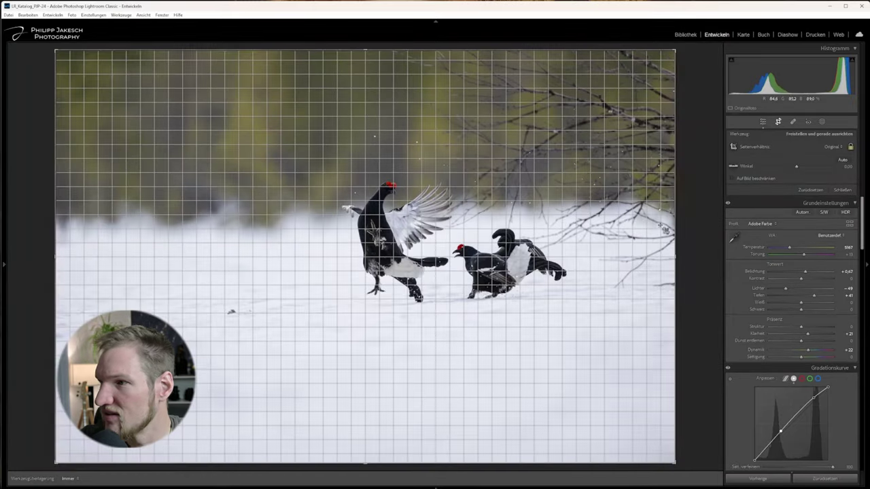
{"action": "left_click_drag", "start_coordinate": [687, 212], "coordinate": [686, 222]}
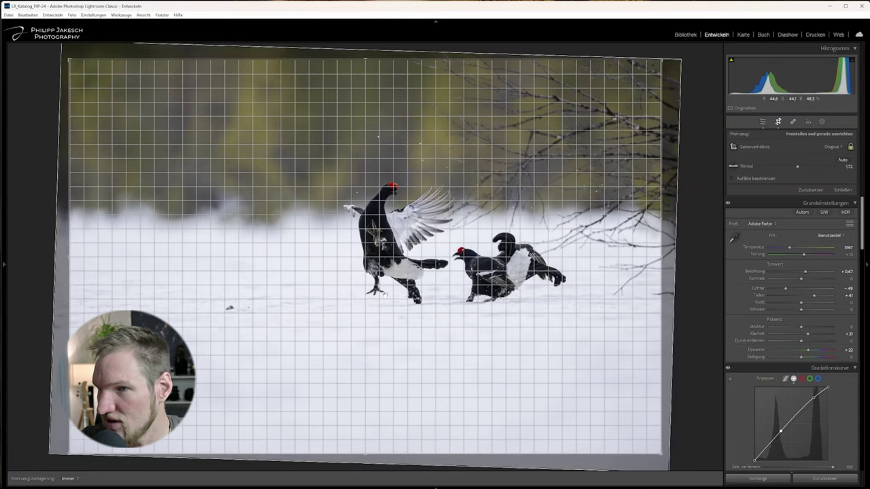
{"action": "left_click_drag", "start_coordinate": [718, 288], "coordinate": [711, 293]}
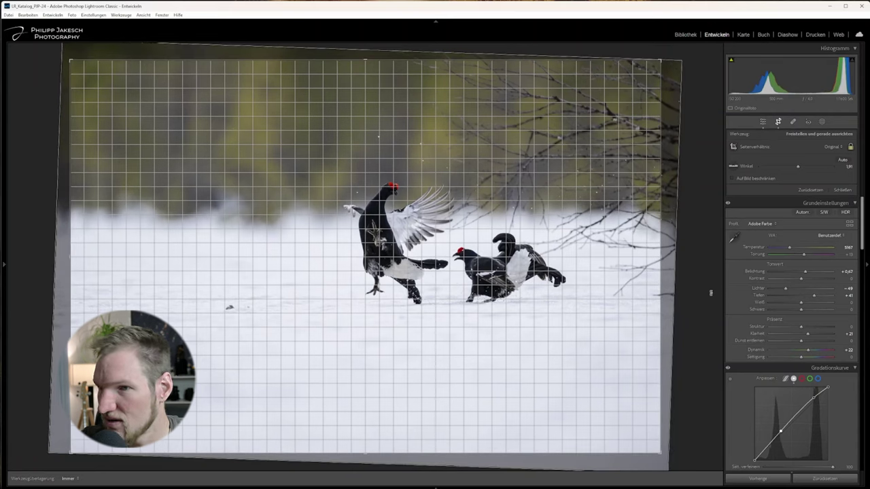
{"action": "key", "text": "Return"}
{"action": "key", "text": "r"}
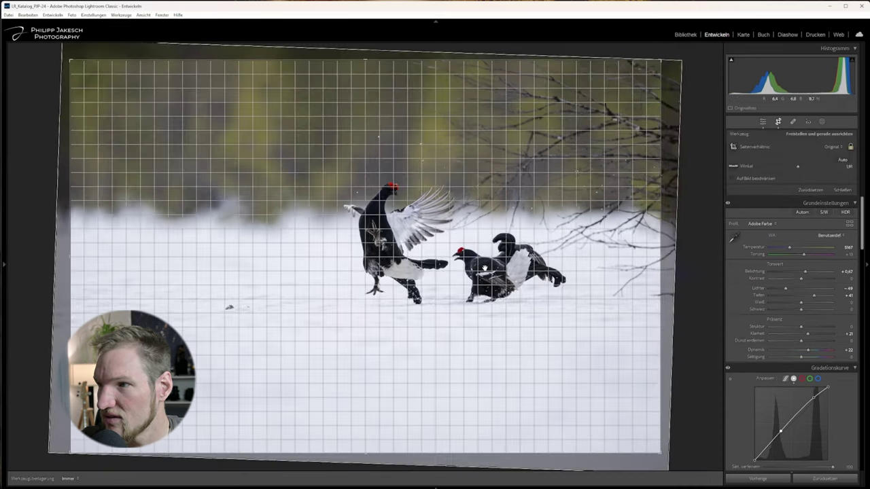
{"action": "key", "text": "r"}
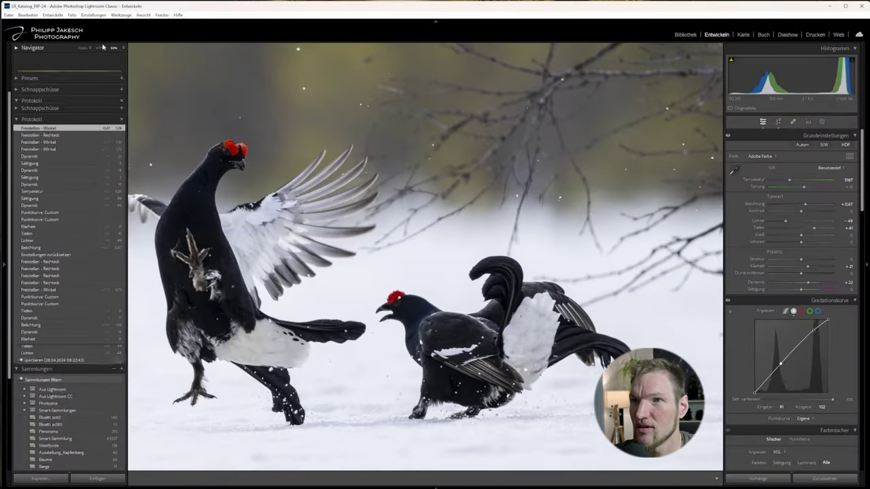
- Create a brush mask at 100% zoom with a brightening tone curve, overlay hidden
{"action": "left_click", "coordinate": [100, 48]}
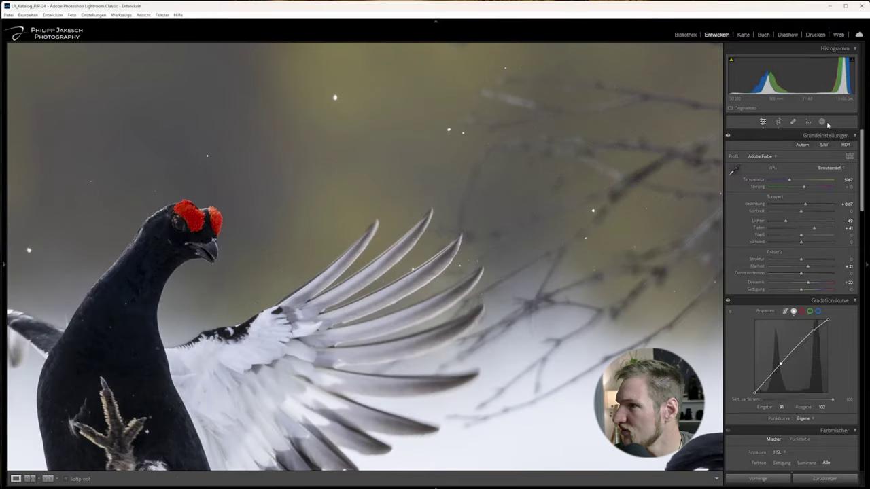
{"action": "left_click", "coordinate": [822, 121]}
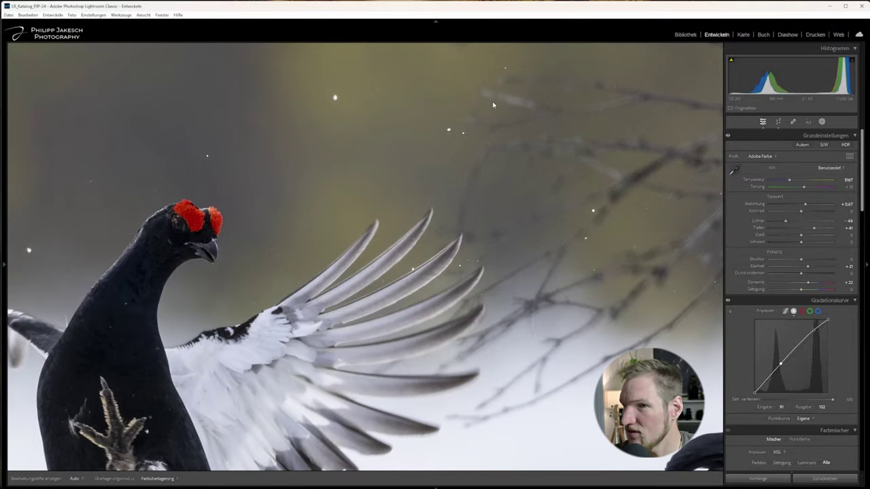
{"action": "left_click", "coordinate": [745, 189]}
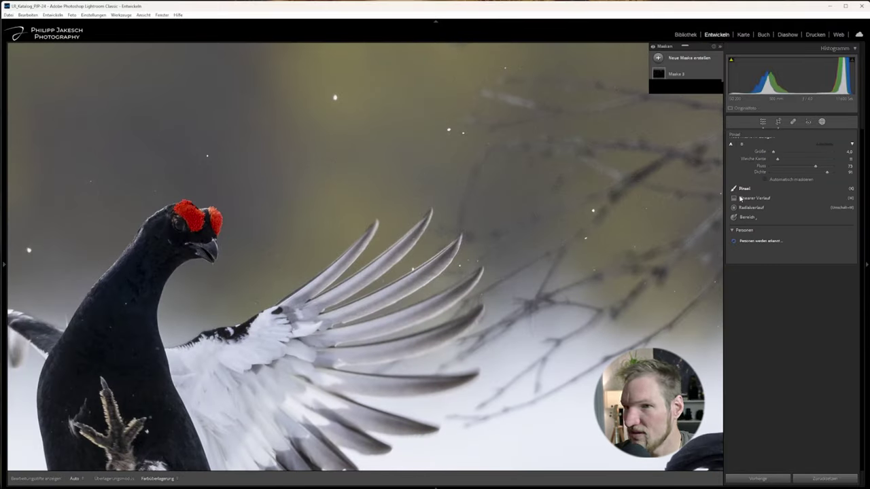
{"action": "key", "text": "o"}
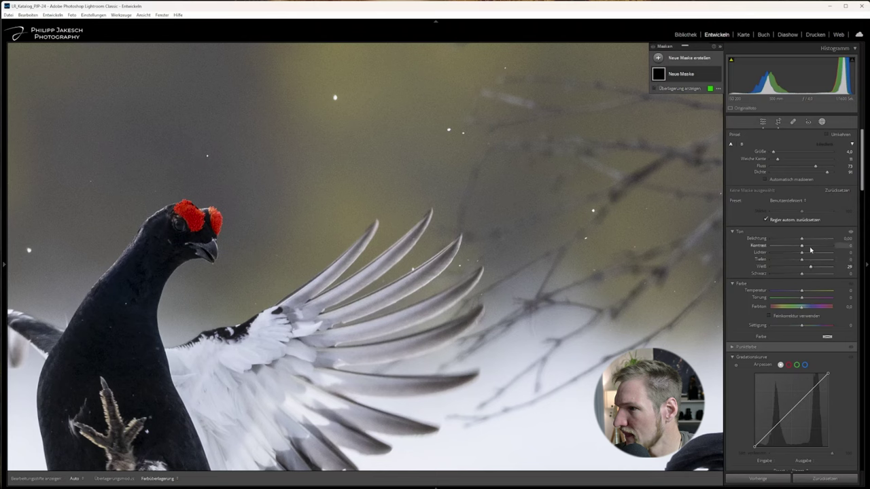
{"action": "scroll", "coordinate": [795, 265], "scroll_direction": "down", "scroll_amount": 5}
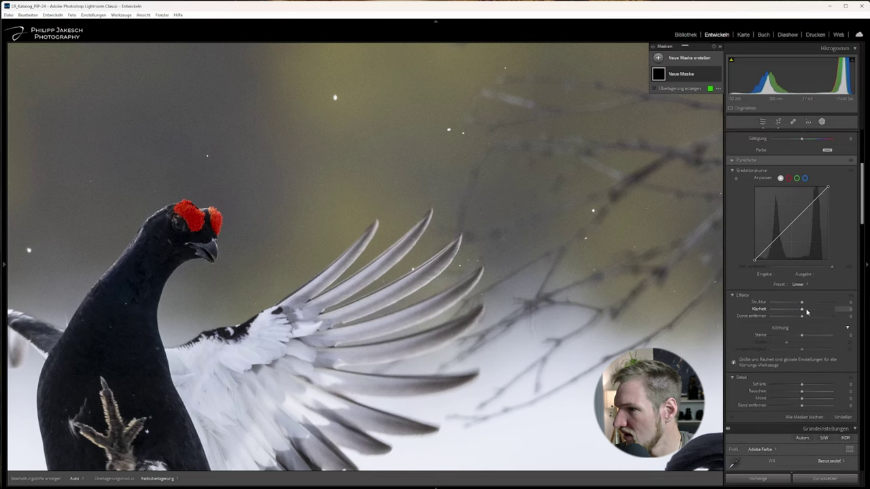
{"action": "left_click_drag", "start_coordinate": [815, 197], "coordinate": [816, 198]}
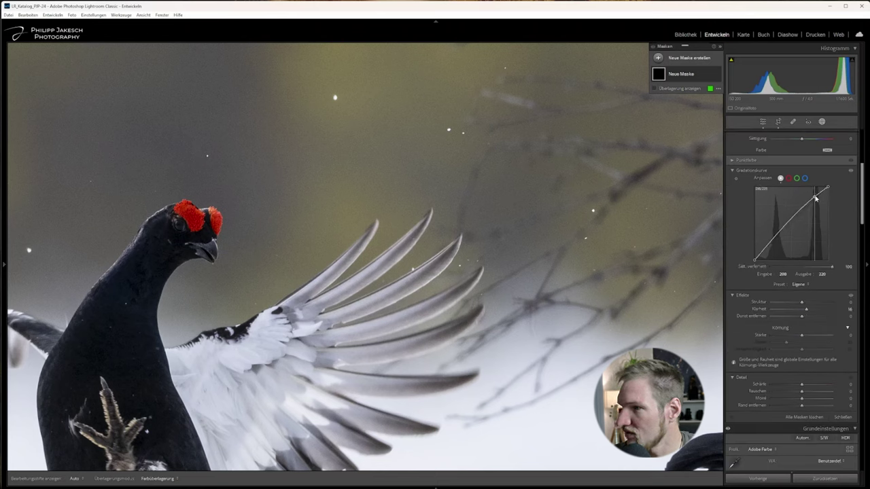
{"action": "left_click", "coordinate": [788, 225]}
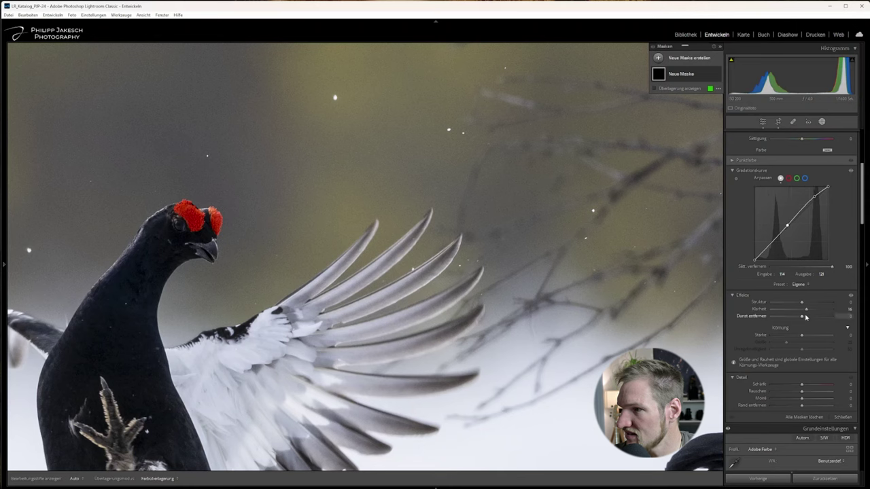
{"action": "key", "text": "h"}
{"action": "key", "text": "h"}
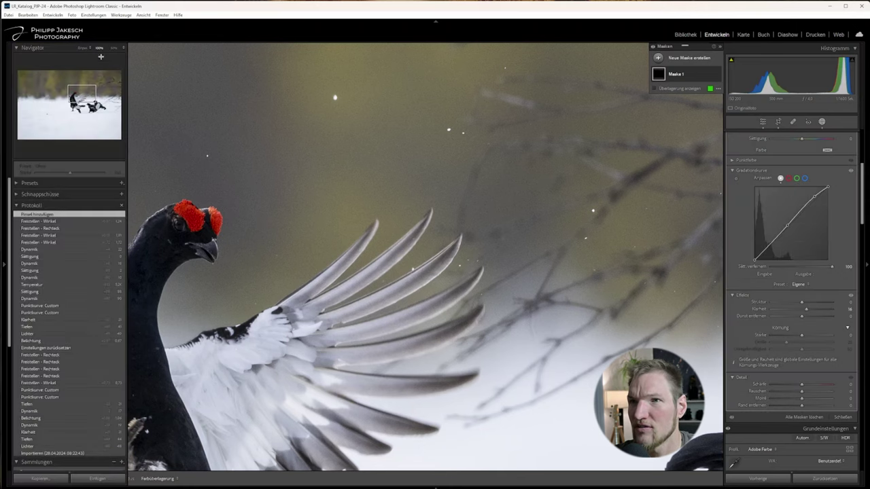
- Zoom in close on the grouse's head and toggle the mask pins
{"action": "left_click", "coordinate": [123, 49]}
{"action": "left_click", "coordinate": [97, 116]}
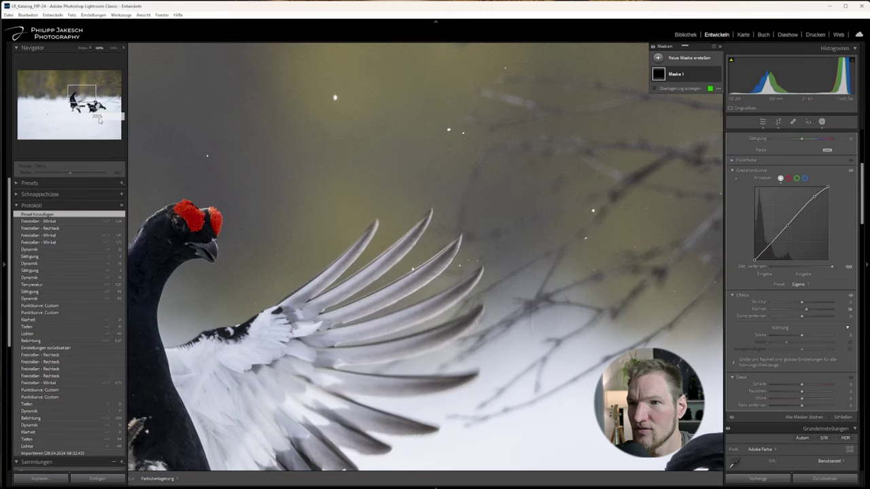
{"action": "key", "text": "h"}
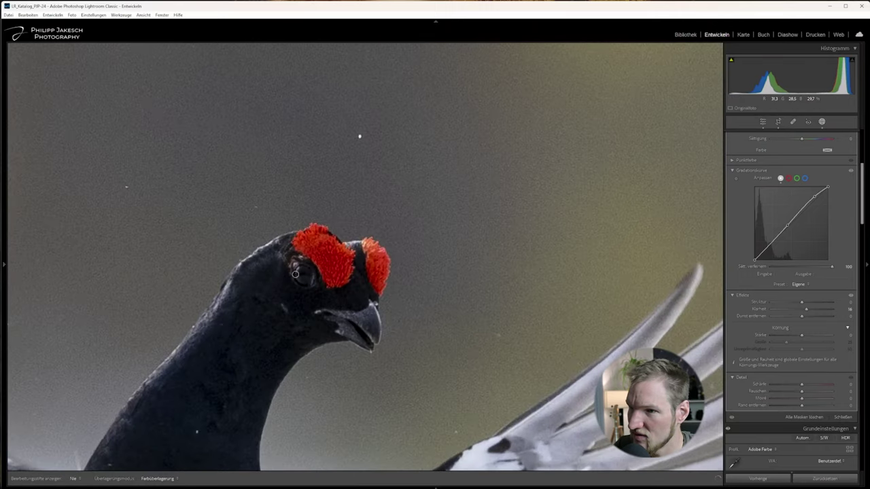
{"action": "key", "text": "h"}
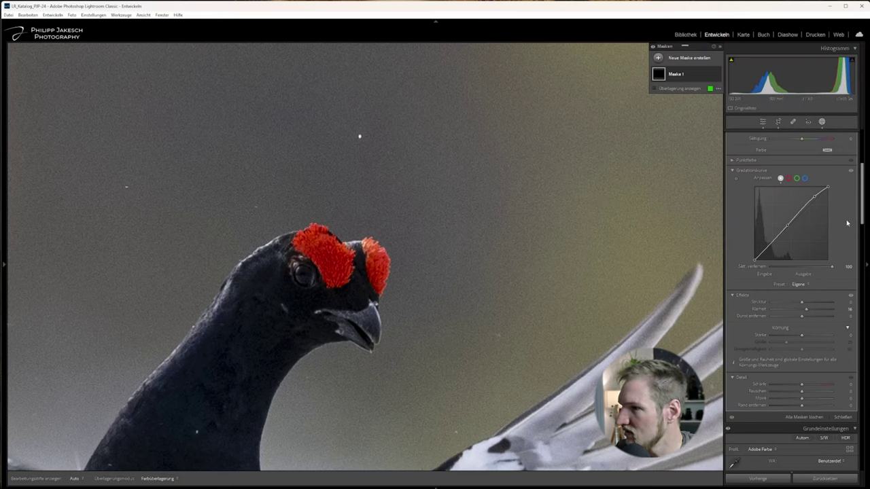
{"action": "scroll", "coordinate": [860, 206], "scroll_direction": "up", "scroll_amount": 5}
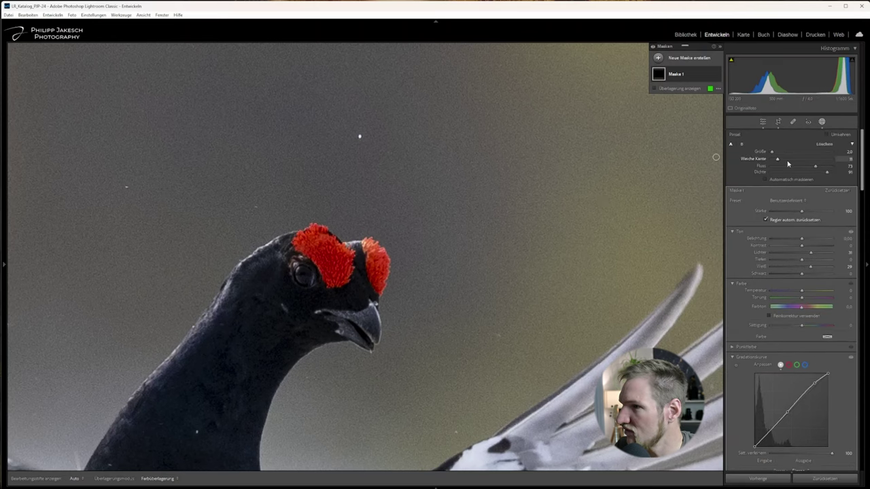
- Increase the brush feather and raise Mask 1's Whites from 29 to 53
{"action": "left_click_drag", "start_coordinate": [818, 162], "coordinate": [825, 172]}
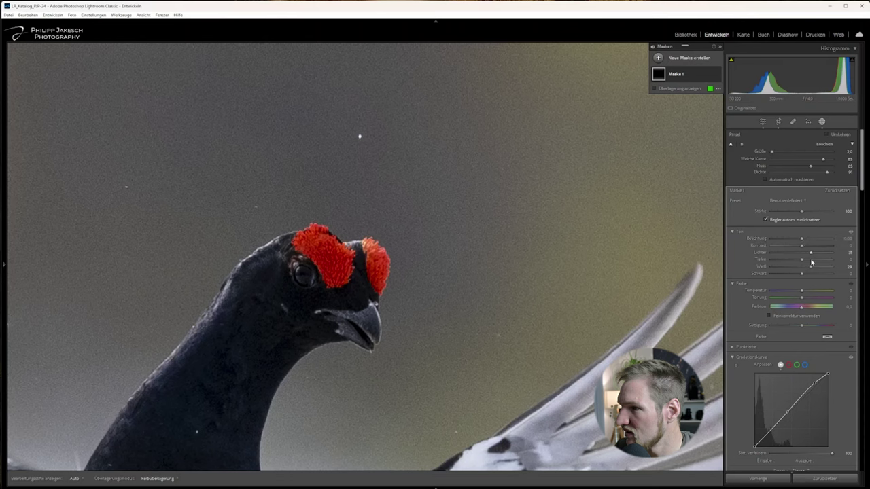
{"action": "left_click_drag", "start_coordinate": [812, 270], "coordinate": [819, 270]}
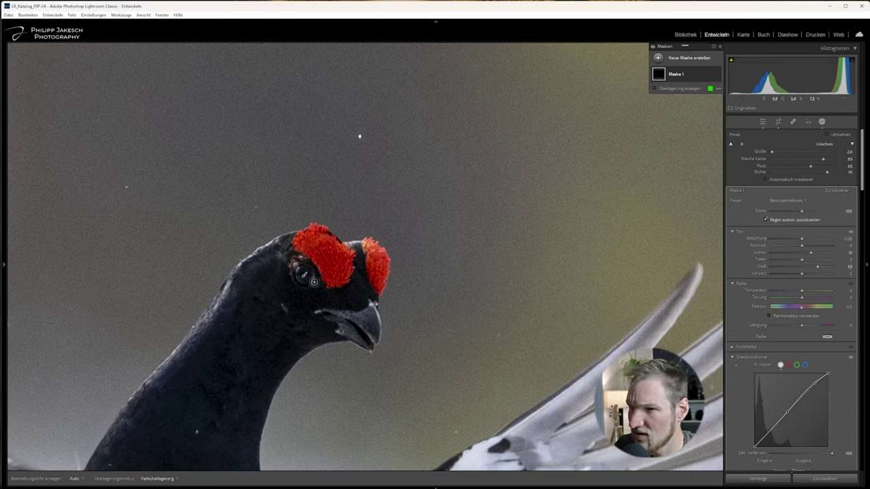
{"action": "key", "text": "h"}
{"action": "key", "text": "h"}
{"action": "key", "text": "h"}
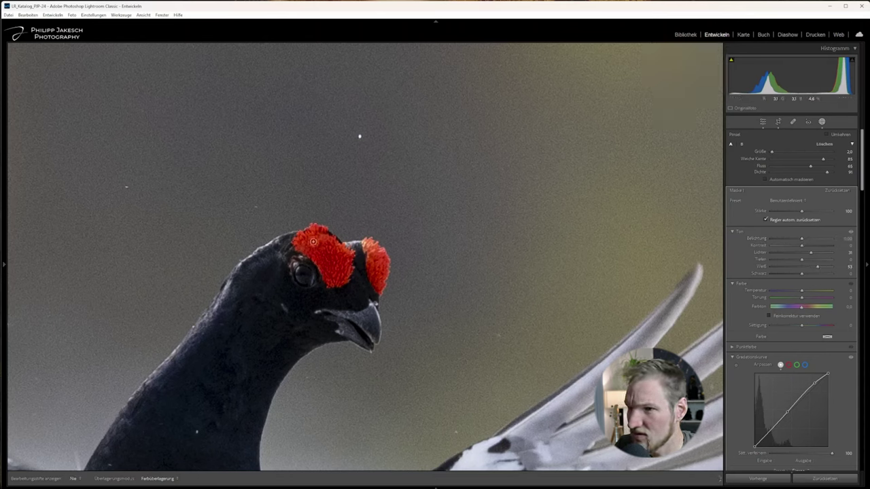
{"action": "key", "text": "h"}
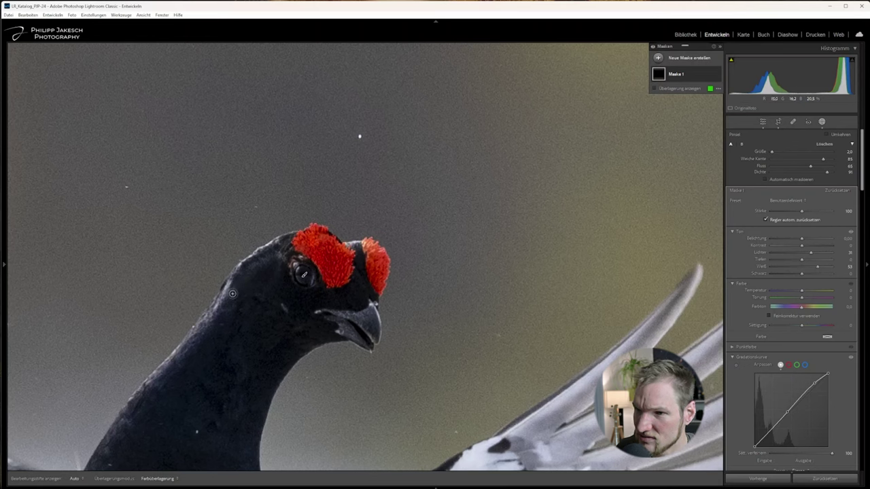
{"action": "scroll", "coordinate": [233, 293], "scroll_direction": "up", "scroll_amount": 2}
{"action": "key", "text": "h"}
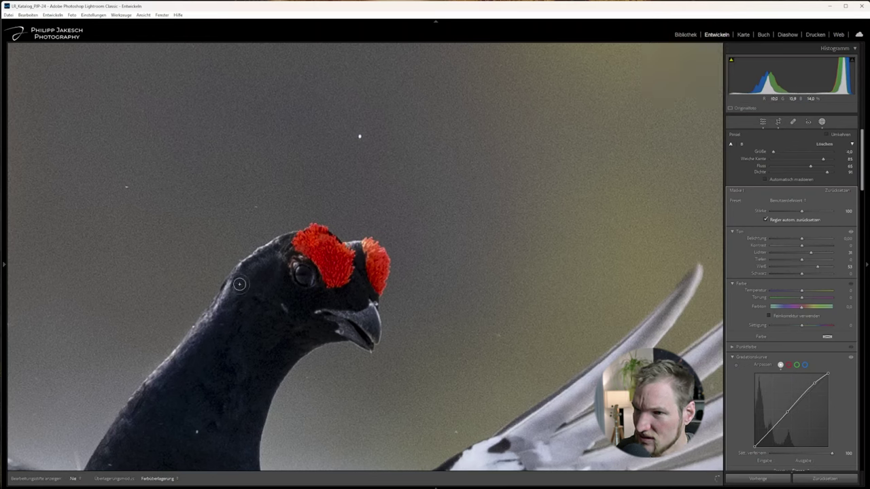
{"action": "key", "text": "h"}
{"action": "key", "text": "h"}
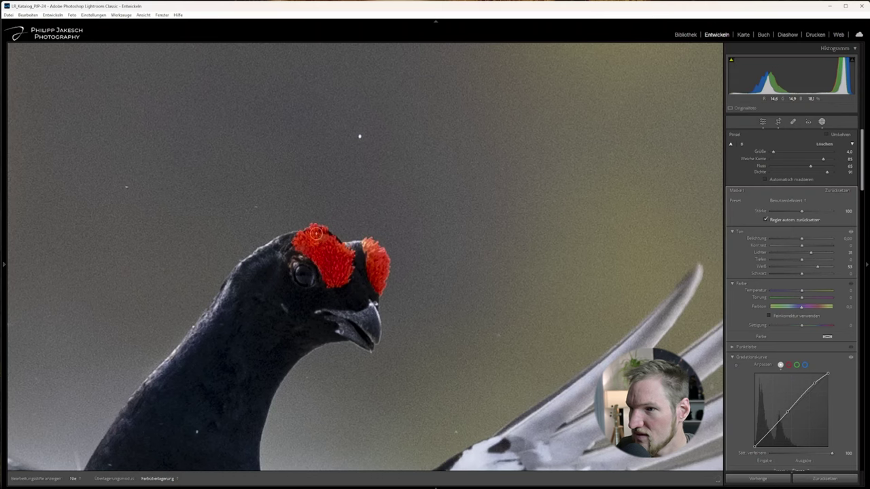
{"action": "key", "text": "h"}
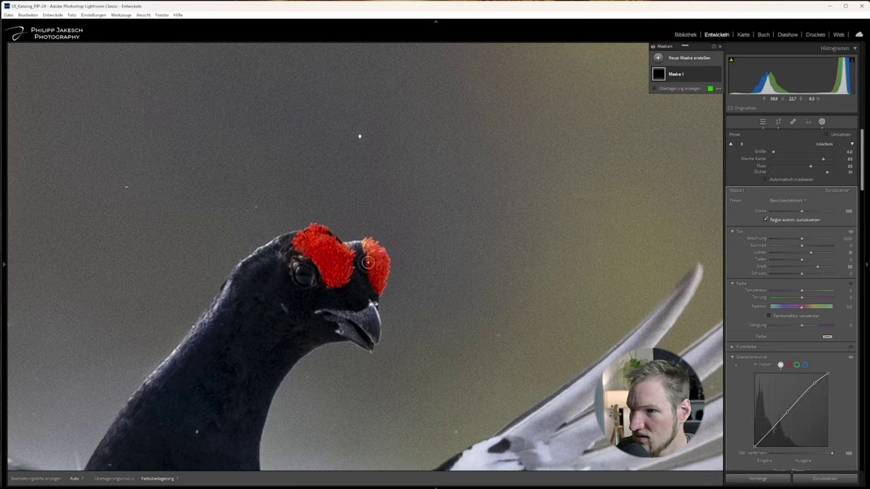
{"action": "key", "text": "h"}
- Brush the mask over both grouse's heads, zooming in on the smaller bird
{"action": "left_click_drag", "start_coordinate": [378, 277], "coordinate": [385, 179]}
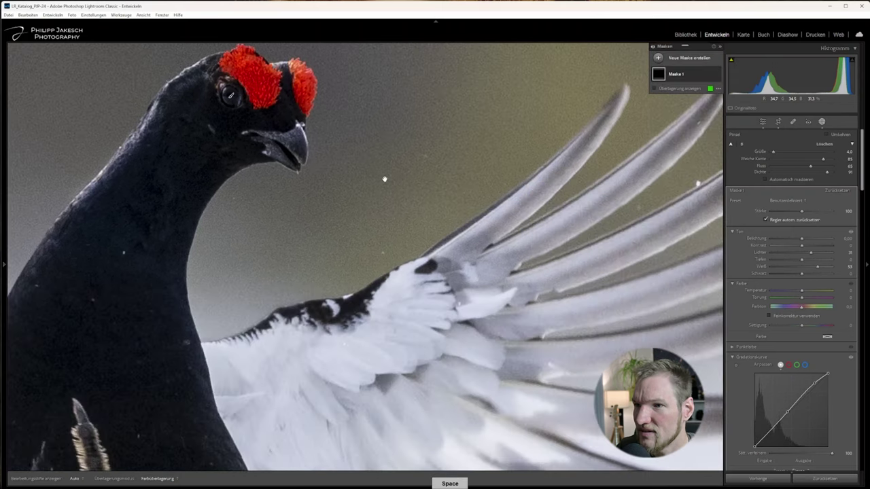
{"action": "left_click", "coordinate": [478, 329]}
{"action": "left_click", "coordinate": [480, 259]}
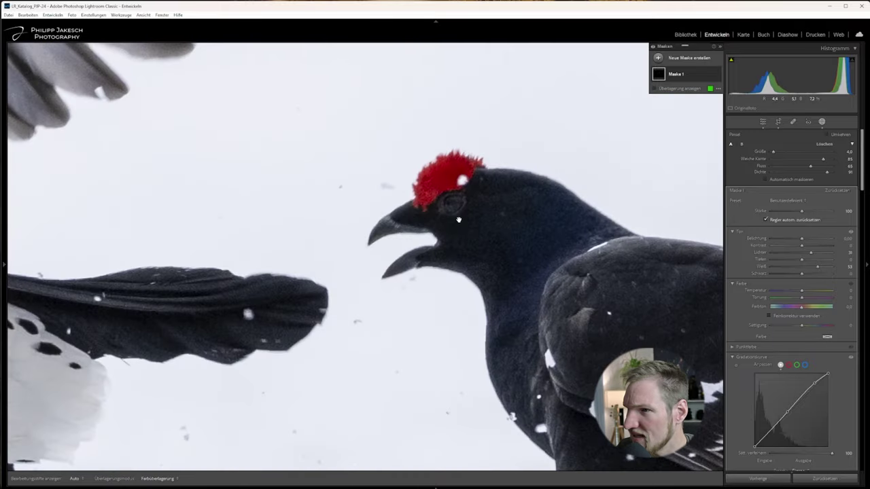
{"action": "left_click_drag", "start_coordinate": [451, 219], "coordinate": [370, 266]}
{"action": "scroll", "coordinate": [359, 260], "scroll_direction": "down", "scroll_amount": 2}
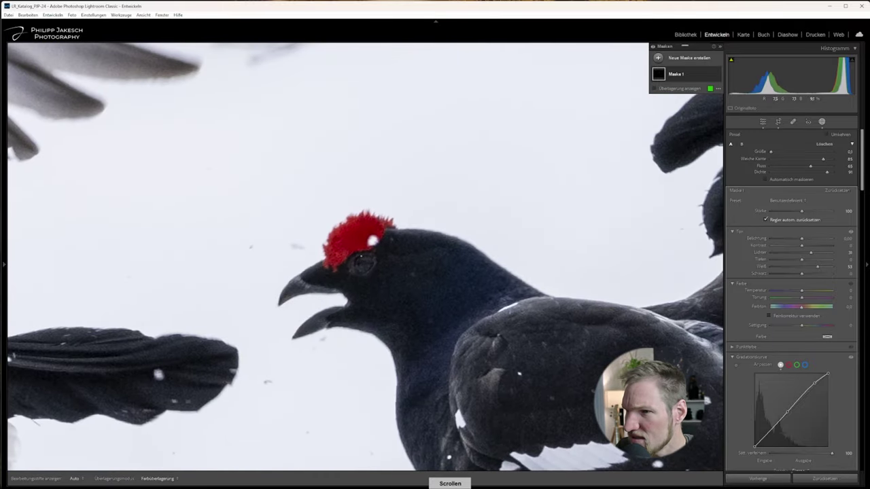
{"action": "key", "text": "h"}
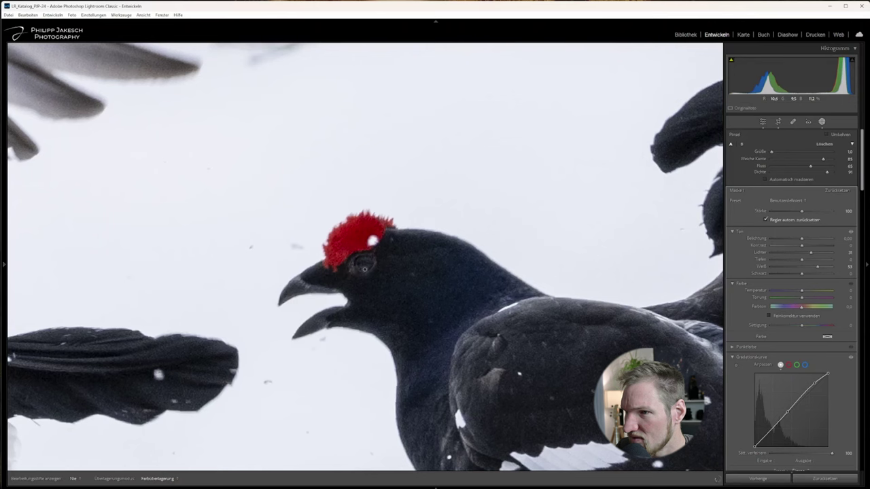
{"action": "key", "text": "h"}
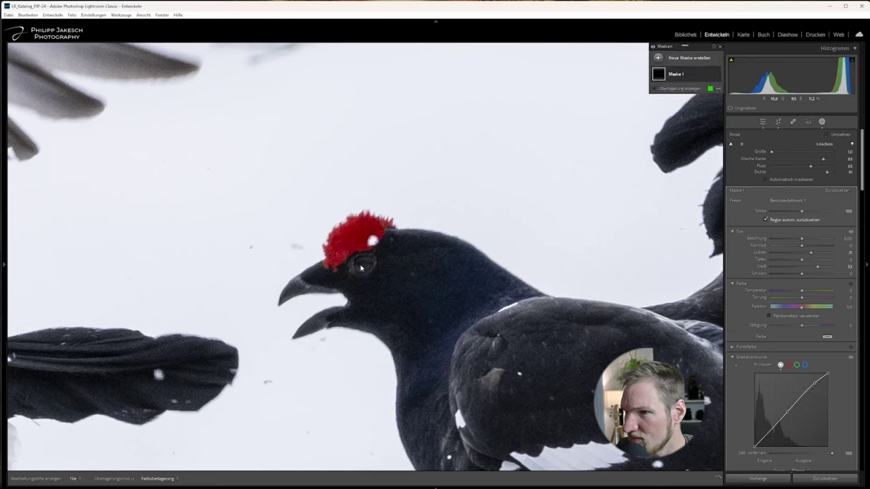
{"action": "scroll", "coordinate": [303, 292], "scroll_direction": "up", "scroll_amount": 1}
{"action": "key", "text": "h"}
{"action": "key", "text": "h"}
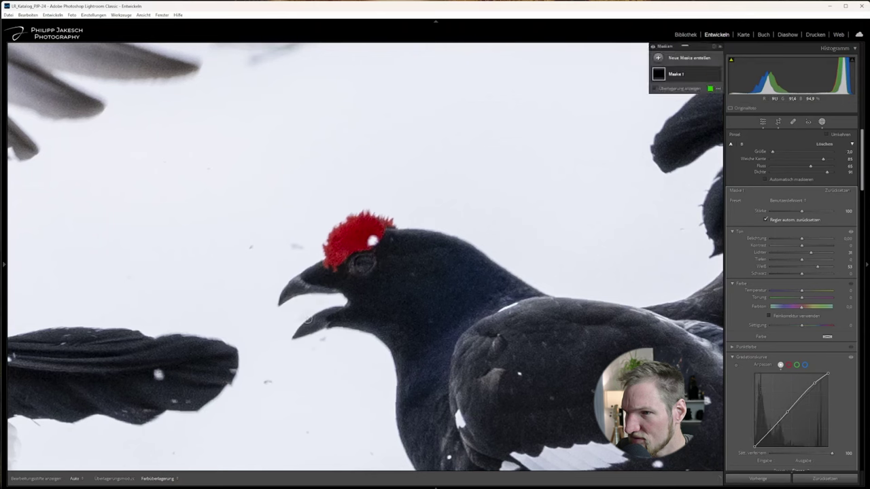
{"action": "key", "text": "h"}
{"action": "key", "text": "h"}
{"action": "key", "text": "h"}
{"action": "key", "text": "h"}
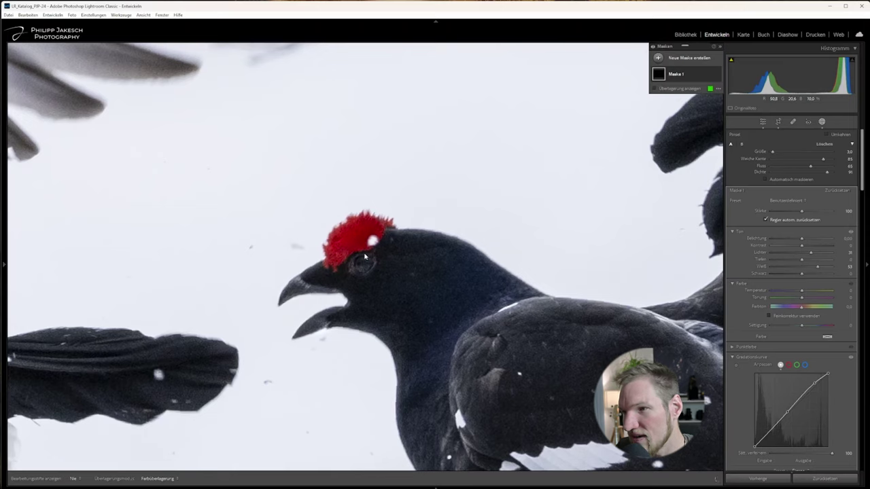
{"action": "key", "text": "space"}
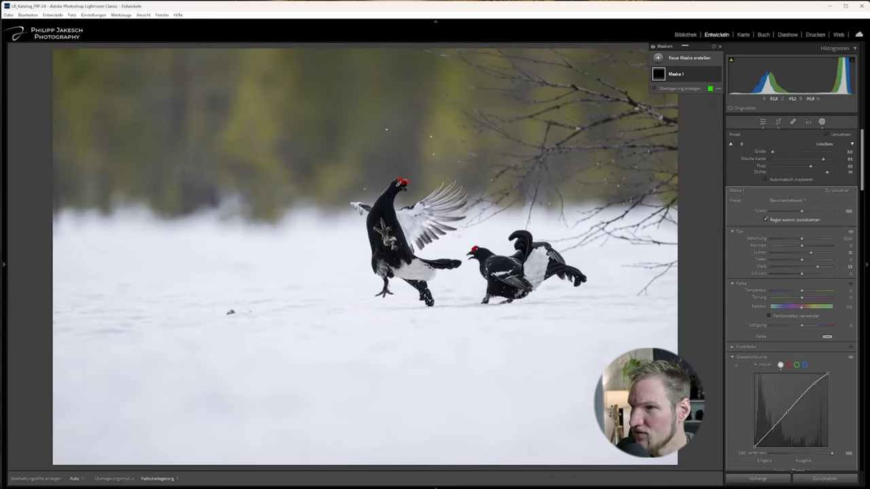
- Brush the mask over the larger grouse's wing with an enlarged brush
{"action": "key", "text": "h"}
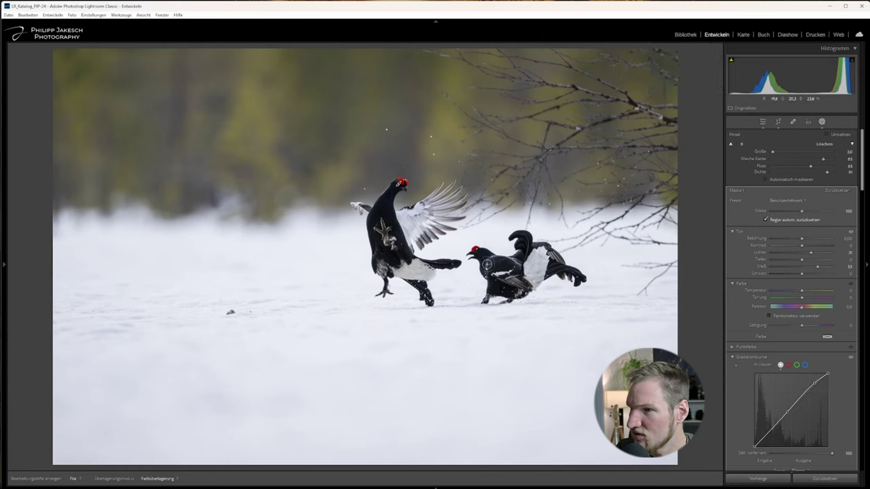
{"action": "key", "text": "h"}
{"action": "key", "text": "h"}
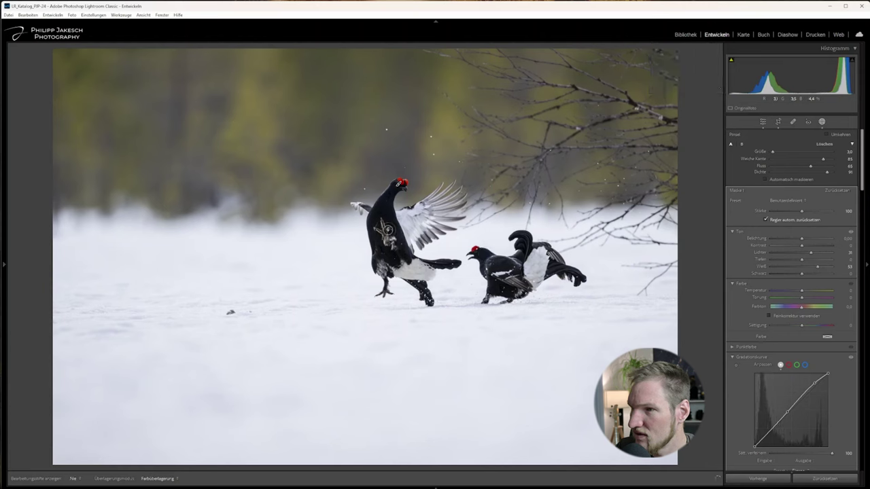
{"action": "key", "text": "h"}
{"action": "key", "text": "h"}
{"action": "key", "text": "h"}
{"action": "key", "text": "h"}
{"action": "key", "text": "h"}
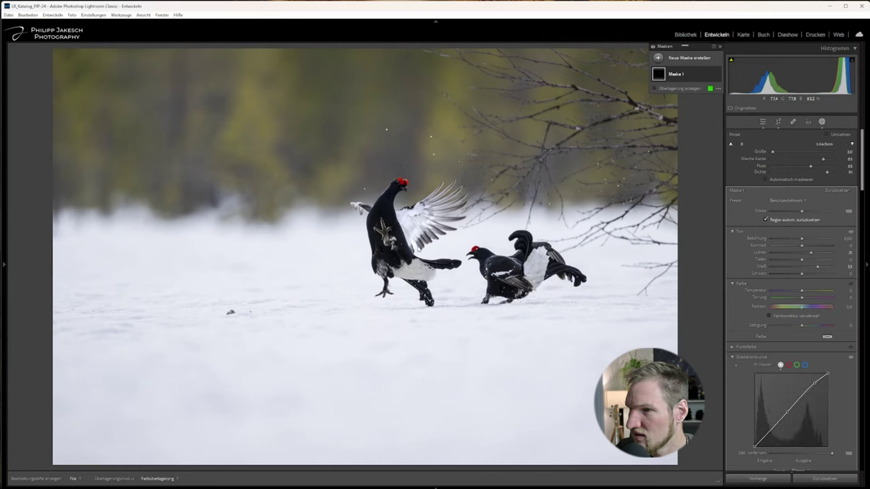
{"action": "key", "text": "h"}
{"action": "key", "text": "h"}
{"action": "key", "text": "h"}
{"action": "key", "text": "h"}
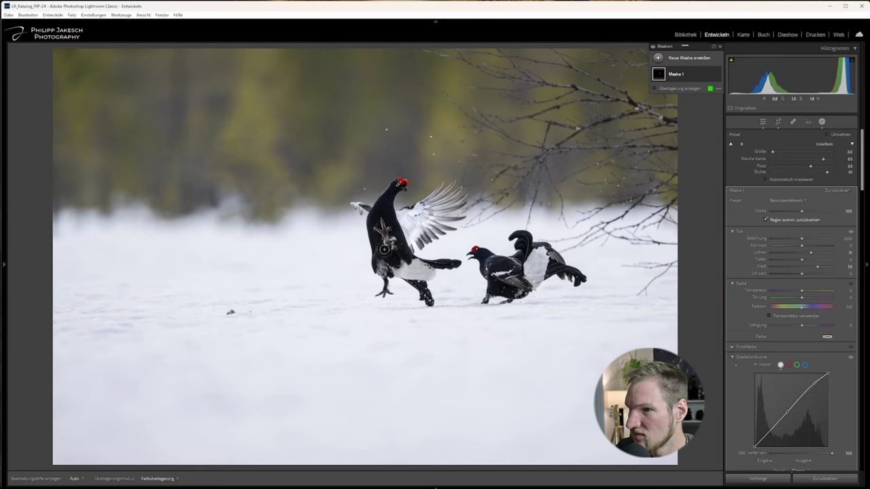
{"action": "key", "text": "h"}
{"action": "key", "text": "h"}
{"action": "key", "text": "h"}
{"action": "key", "text": "h"}
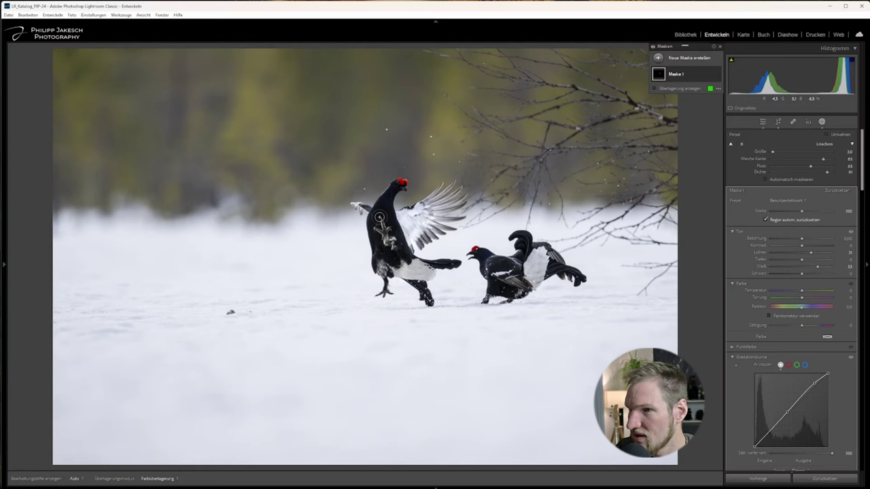
{"action": "scroll", "coordinate": [381, 210], "scroll_direction": "up", "scroll_amount": 2}
{"action": "key", "text": "h"}
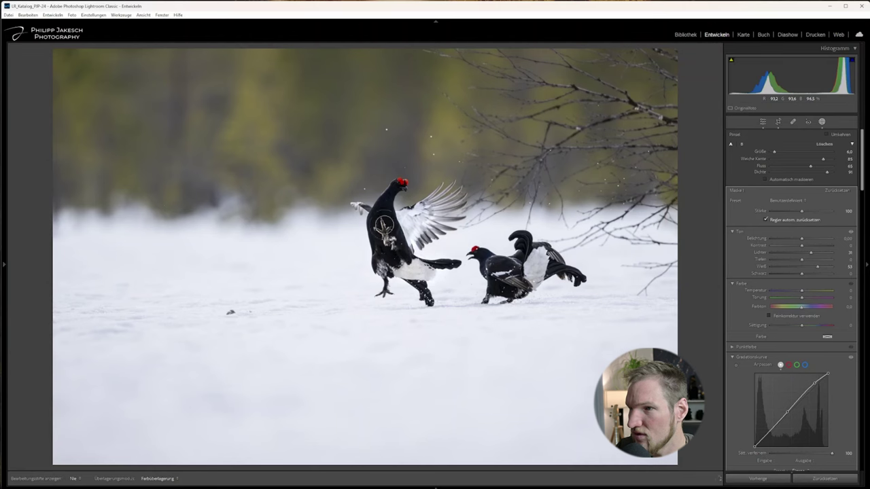
{"action": "key", "text": "h"}
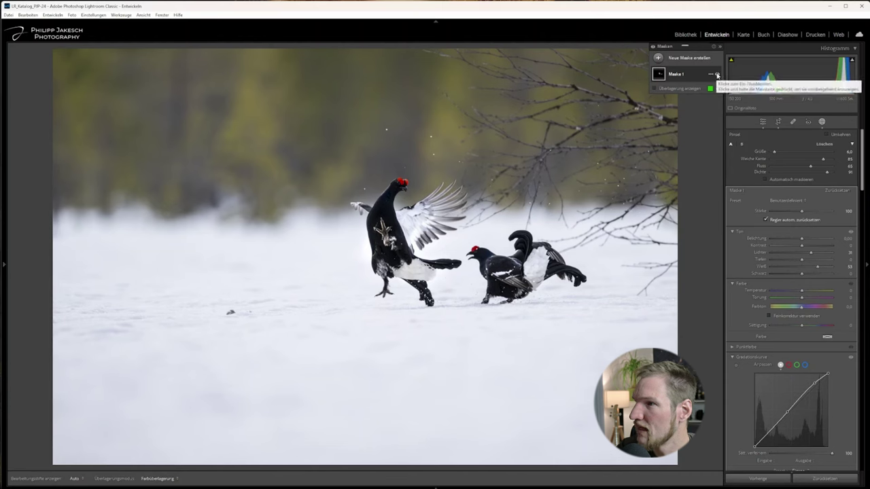
- Compare Mask 1 on and off twice, then close Masking
{"action": "left_click", "coordinate": [717, 75]}
{"action": "left_click", "coordinate": [717, 75]}
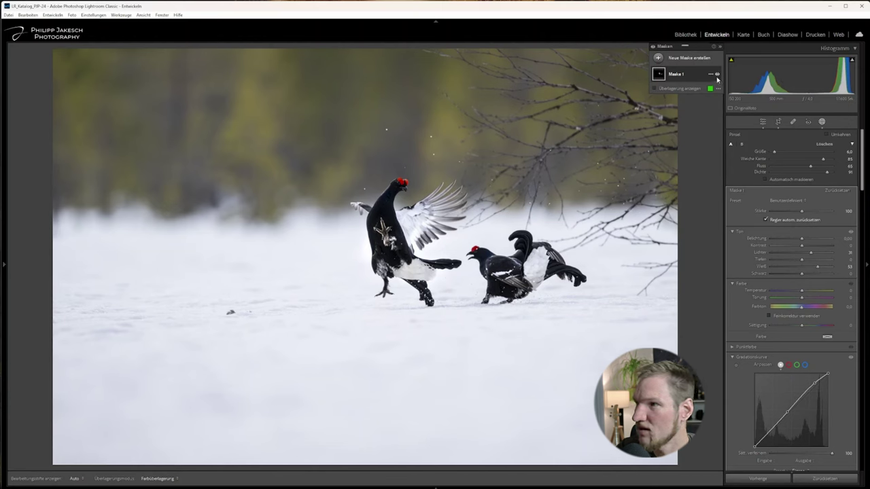
{"action": "left_click", "coordinate": [717, 76]}
{"action": "left_click", "coordinate": [717, 76]}
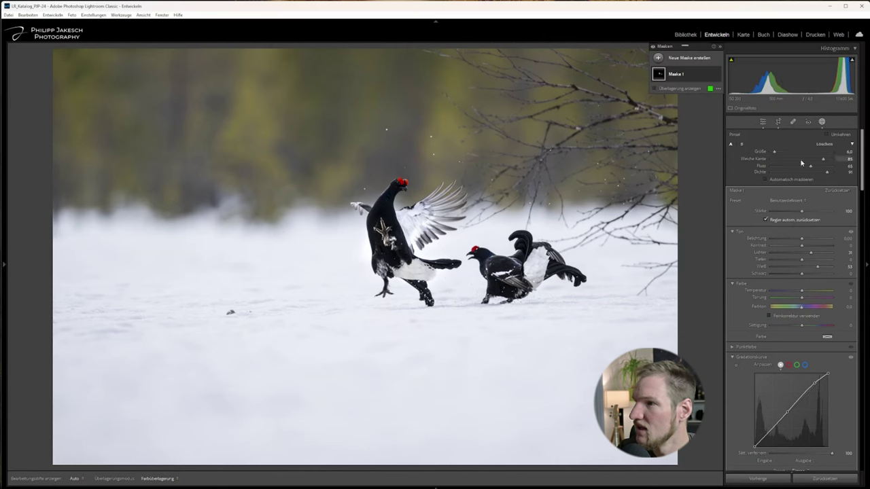
{"action": "left_click", "coordinate": [823, 123]}
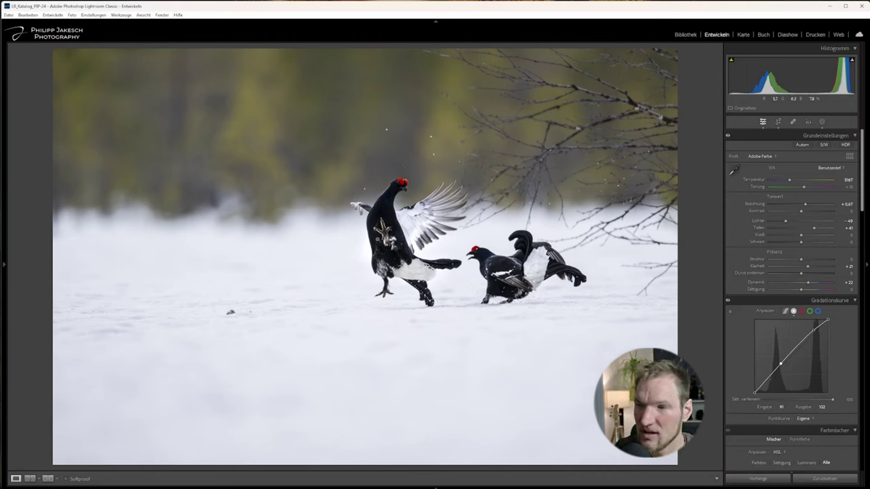
- Send the grouse photo to Photoshop 2024 via Edit In
{"action": "right_click", "coordinate": [378, 238]}
{"action": "mouse_move", "coordinate": [422, 302]}
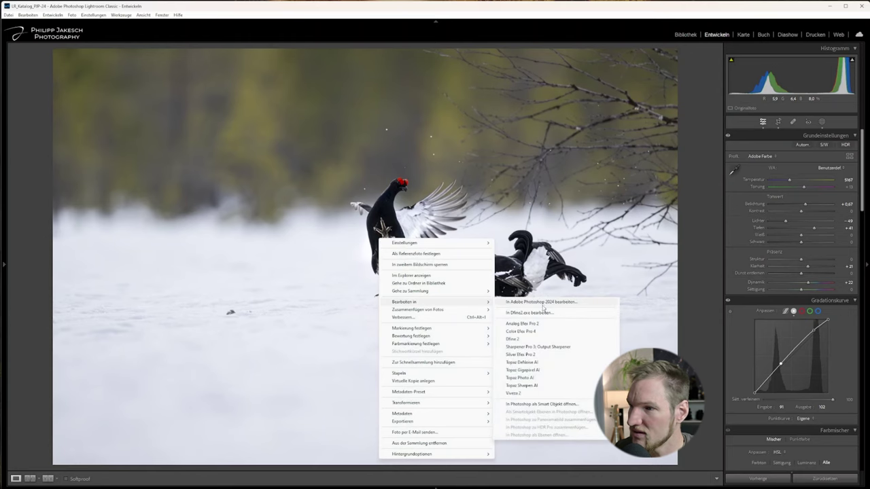
{"action": "left_click", "coordinate": [542, 303]}
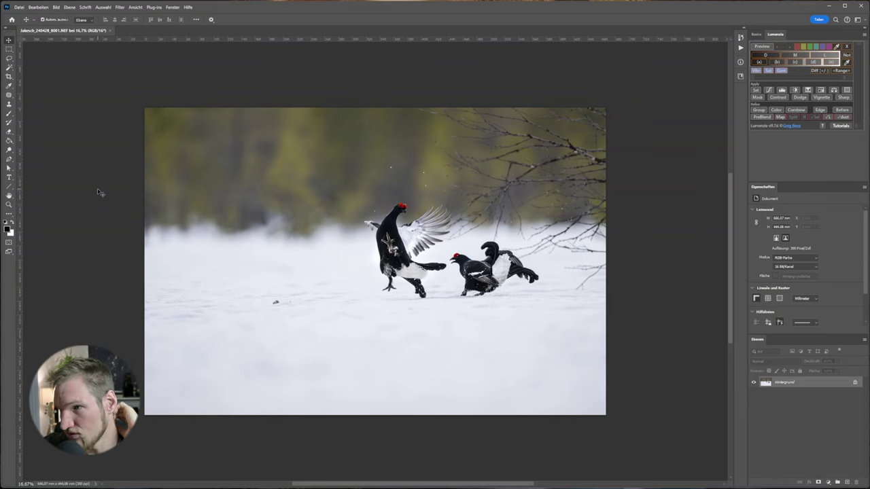
- Switch to the Object Selection tool in add-to-selection mode
{"action": "key", "text": "w"}
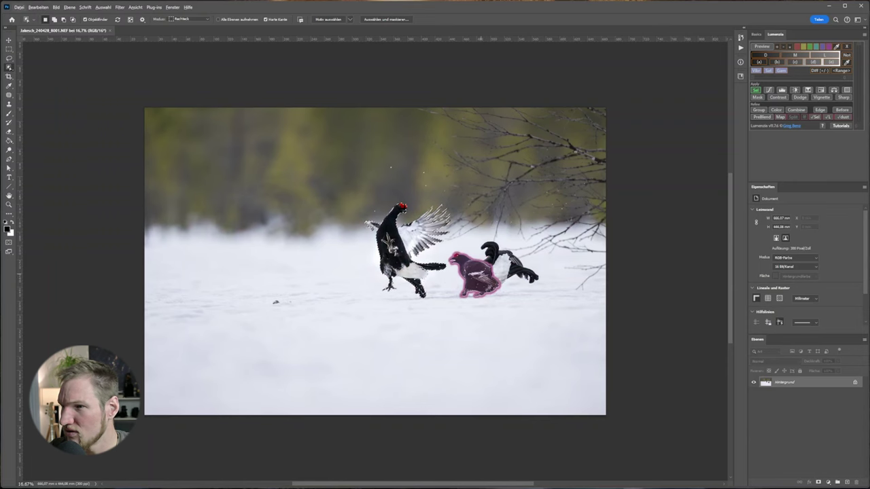
{"action": "key", "text": "shift"}
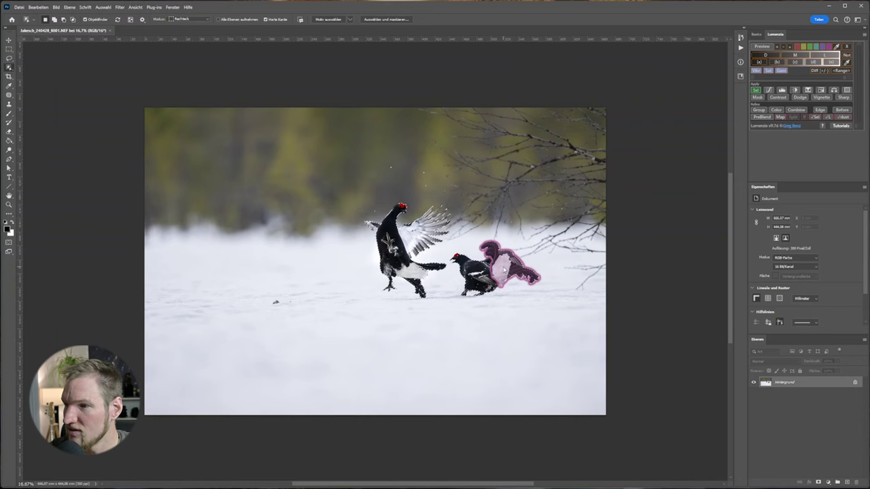
- Take the Lasso and zoom in on the right-hand grouse's dark tail
{"action": "key", "text": "l"}
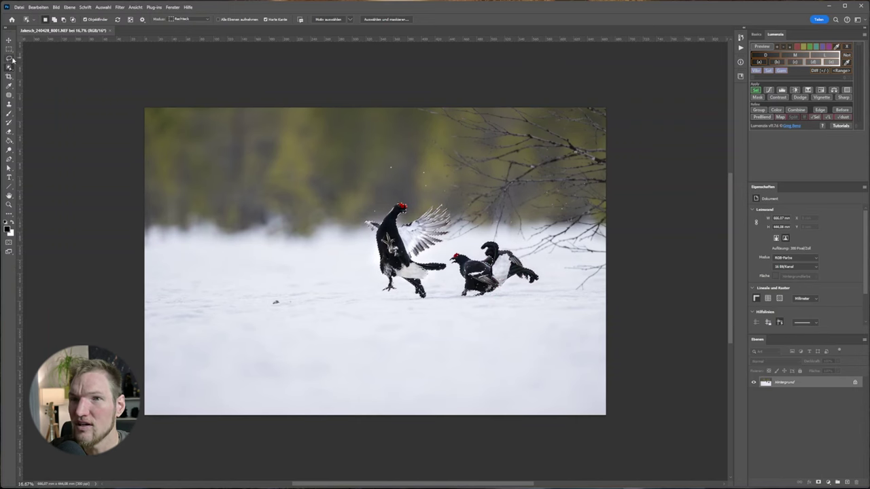
{"action": "scroll", "coordinate": [450, 264], "scroll_direction": "up", "scroll_amount": 3}
{"action": "scroll", "coordinate": [476, 272], "scroll_direction": "up", "scroll_amount": 2}
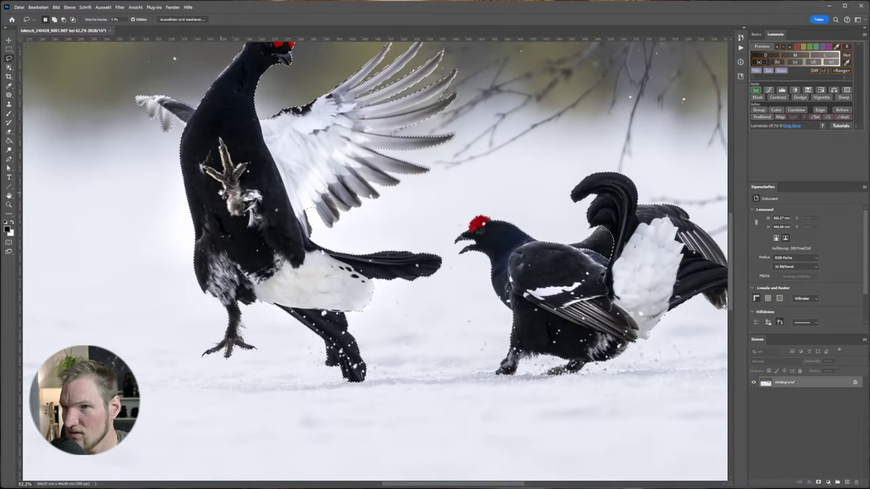
{"action": "scroll", "coordinate": [374, 258], "scroll_direction": "up", "scroll_amount": 3}
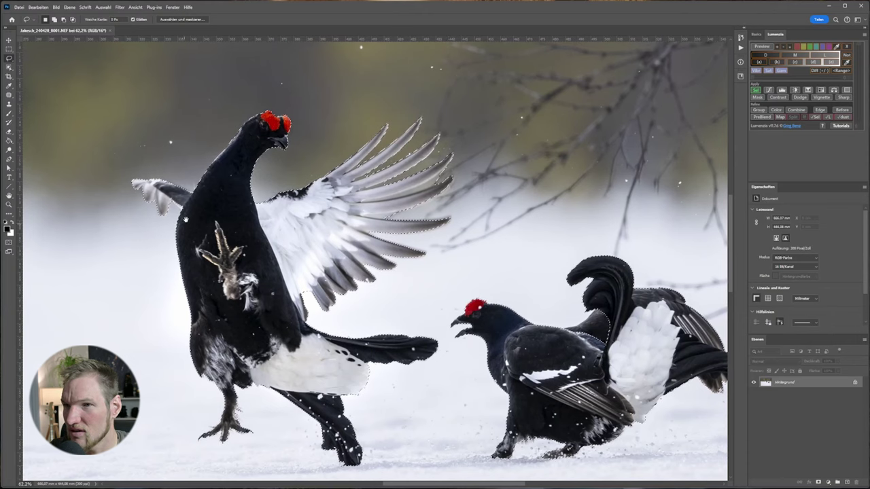
{"action": "left_click_drag", "start_coordinate": [381, 328], "coordinate": [214, 273]}
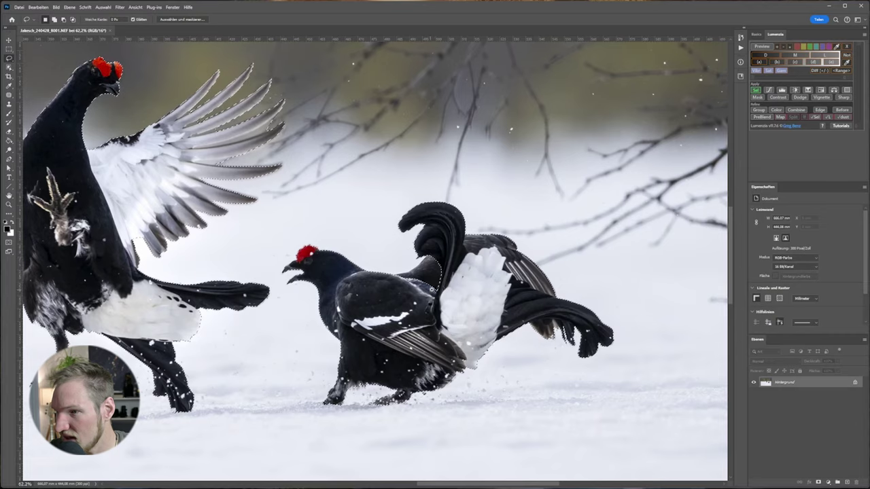
{"action": "scroll", "coordinate": [431, 288], "scroll_direction": "up", "scroll_amount": 5}
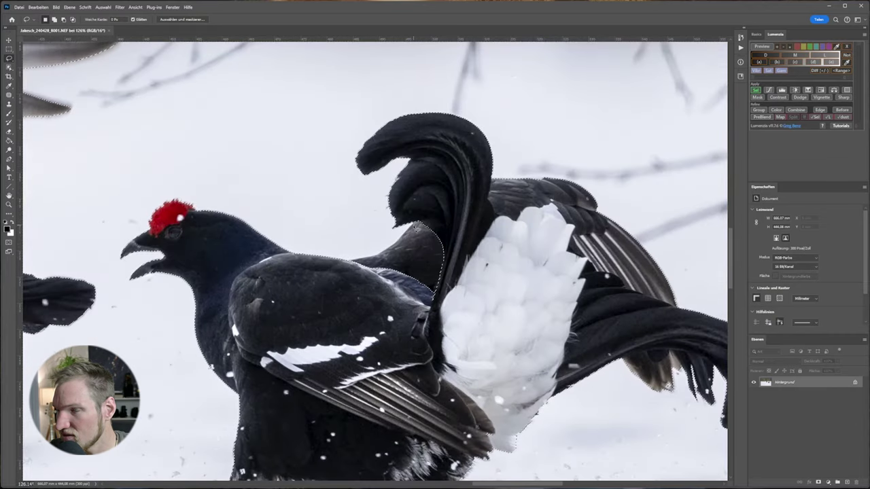
{"action": "scroll", "coordinate": [416, 225], "scroll_direction": "up", "scroll_amount": 2}
{"action": "scroll", "coordinate": [421, 221], "scroll_direction": "up", "scroll_amount": 3}
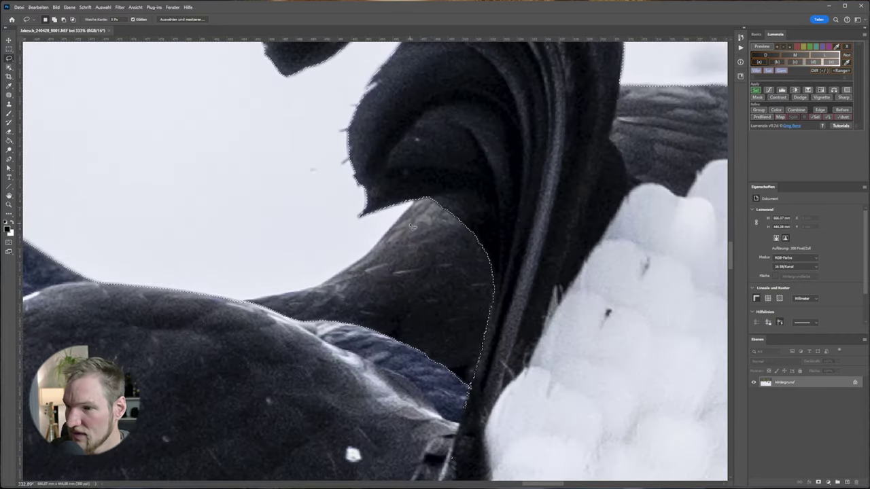
- Try adding the dark tail area to the selection with the Magic Wand
{"action": "right_click", "coordinate": [9, 59]}
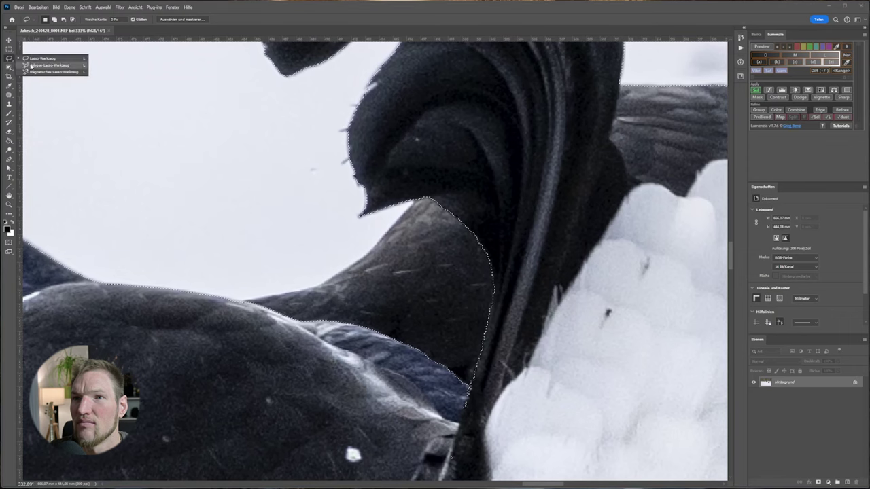
{"action": "right_click", "coordinate": [9, 67]}
{"action": "left_click", "coordinate": [44, 81]}
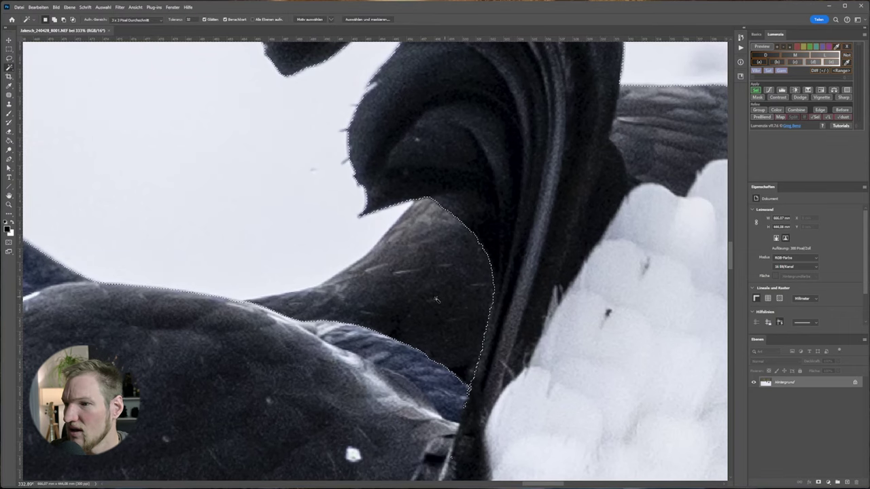
{"action": "left_click", "coordinate": [403, 298], "text": "shift"}
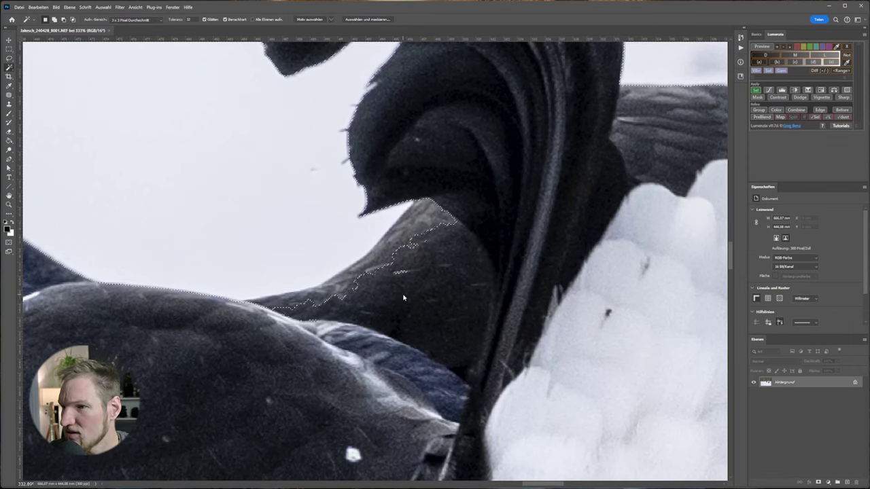
- Shift-lasso along the bird's back to add it and smooth the jagged edge
{"action": "left_click", "coordinate": [8, 58]}
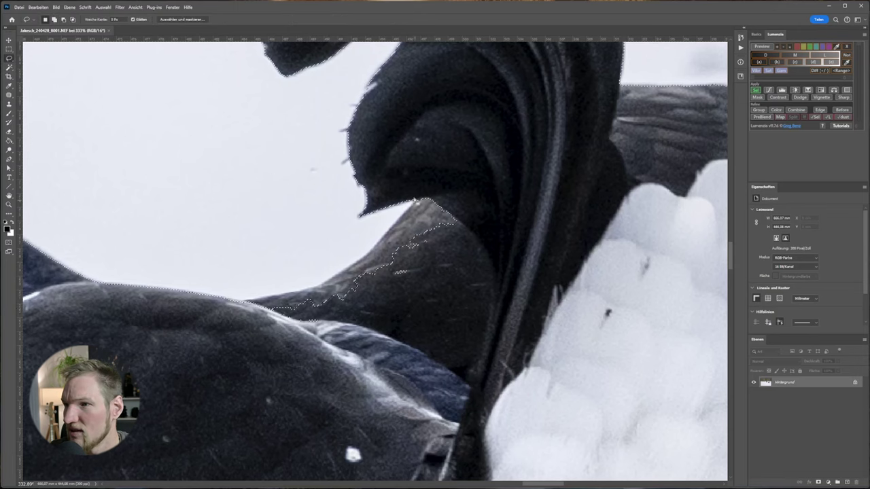
{"action": "key", "text": "shift"}
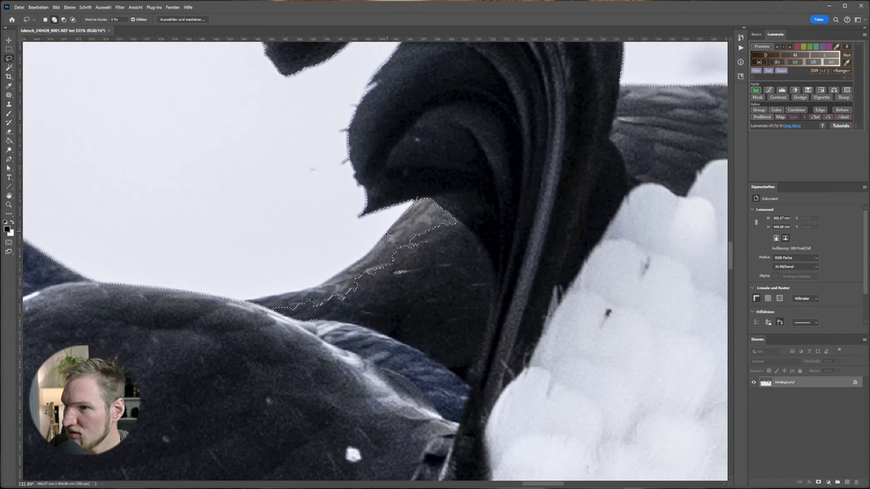
{"action": "left_click_drag", "start_coordinate": [354, 265], "coordinate": [249, 297]}
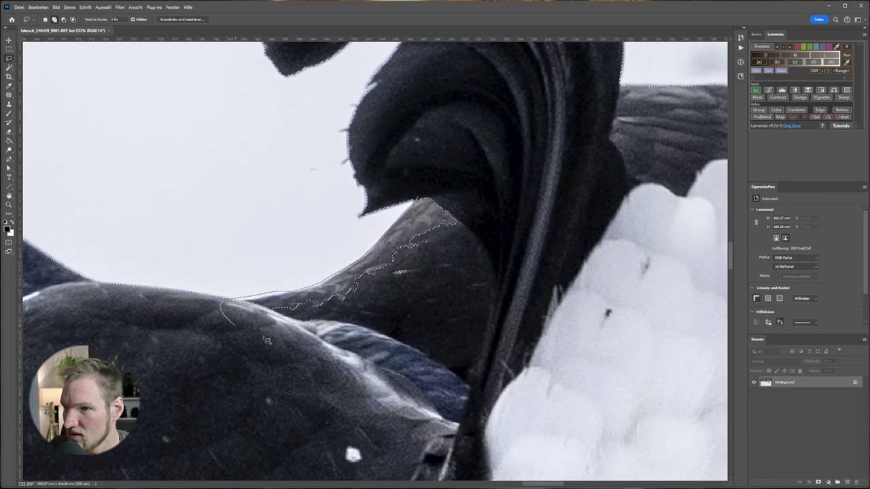
{"action": "left_click_drag", "start_coordinate": [249, 297], "coordinate": [513, 174]}
{"action": "scroll", "coordinate": [420, 229], "scroll_direction": "down", "scroll_amount": 10}
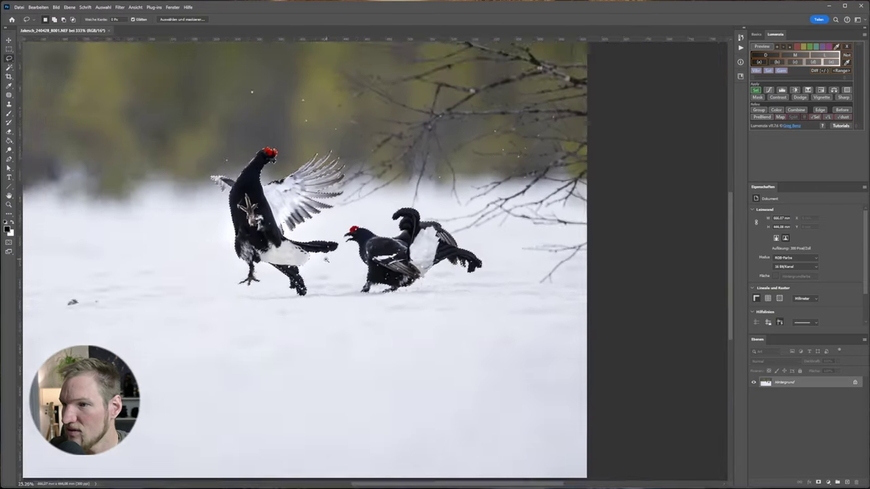
{"action": "scroll", "coordinate": [394, 258], "scroll_direction": "up", "scroll_amount": 2}
{"action": "scroll", "coordinate": [387, 268], "scroll_direction": "up", "scroll_amount": 3}
{"action": "scroll", "coordinate": [382, 275], "scroll_direction": "up", "scroll_amount": 2}
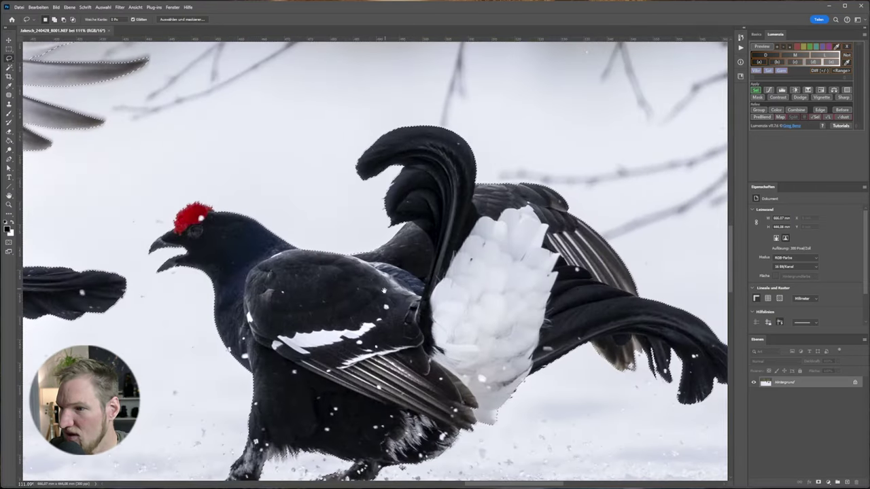
{"action": "left_click_drag", "start_coordinate": [384, 291], "coordinate": [379, 260]}
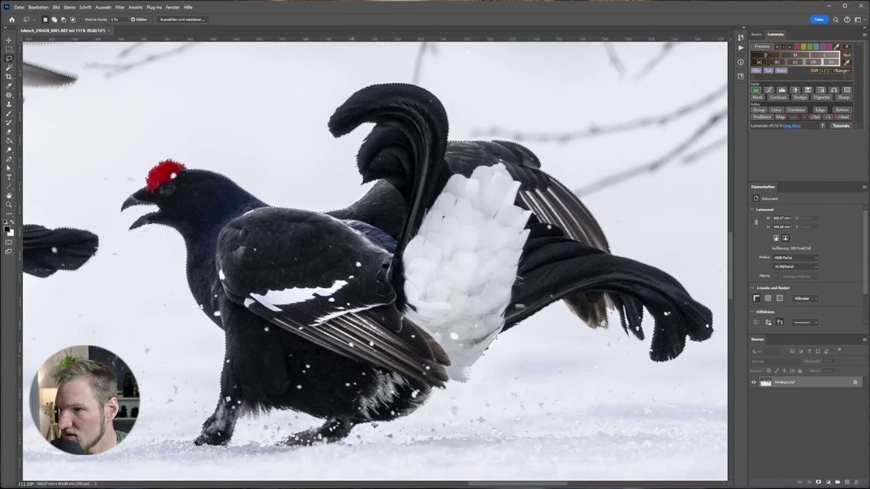
- Reposition the view and prepare to add the wing edge to the selection
{"action": "key", "text": "shift"}
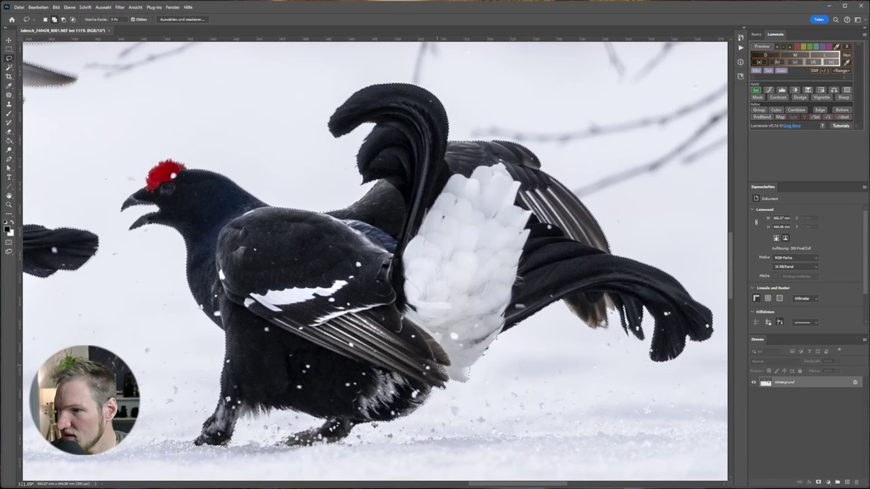
{"action": "scroll", "coordinate": [470, 278], "scroll_direction": "down", "scroll_amount": 4}
{"action": "scroll", "coordinate": [470, 279], "scroll_direction": "up", "scroll_amount": 4}
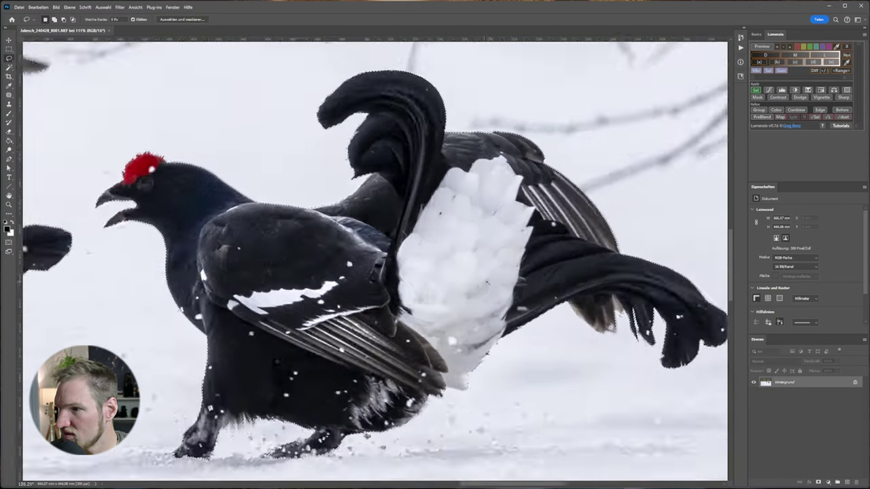
{"action": "scroll", "coordinate": [490, 280], "scroll_direction": "up", "scroll_amount": 3}
{"action": "key", "text": "shift"}
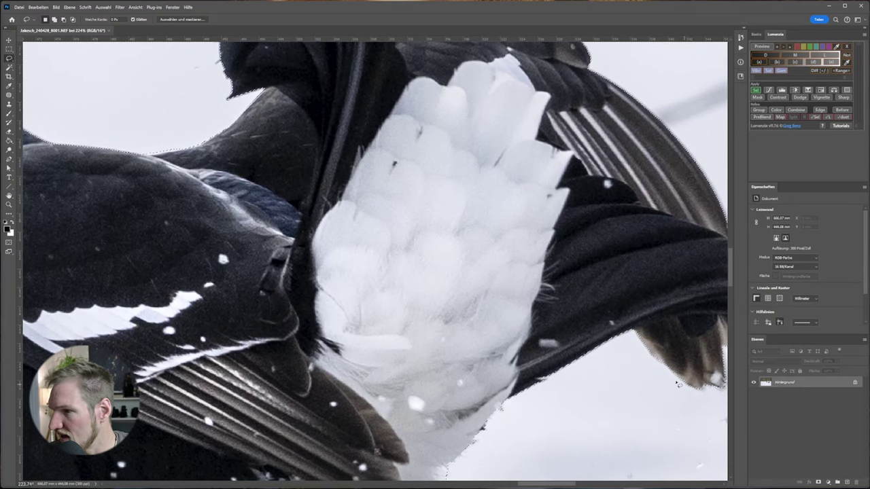
{"action": "scroll", "coordinate": [591, 353], "scroll_direction": "down", "scroll_amount": 1}
{"action": "scroll", "coordinate": [510, 326], "scroll_direction": "down", "scroll_amount": 3}
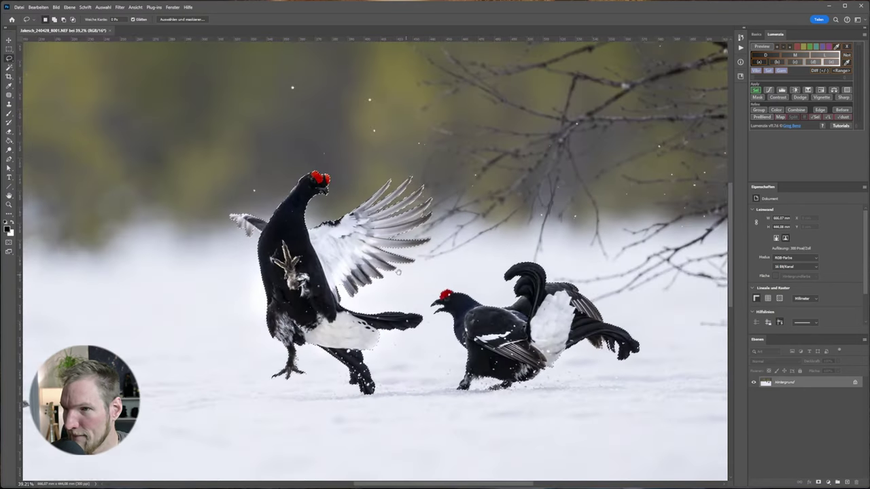
{"action": "scroll", "coordinate": [240, 295], "scroll_direction": "down", "scroll_amount": 1}
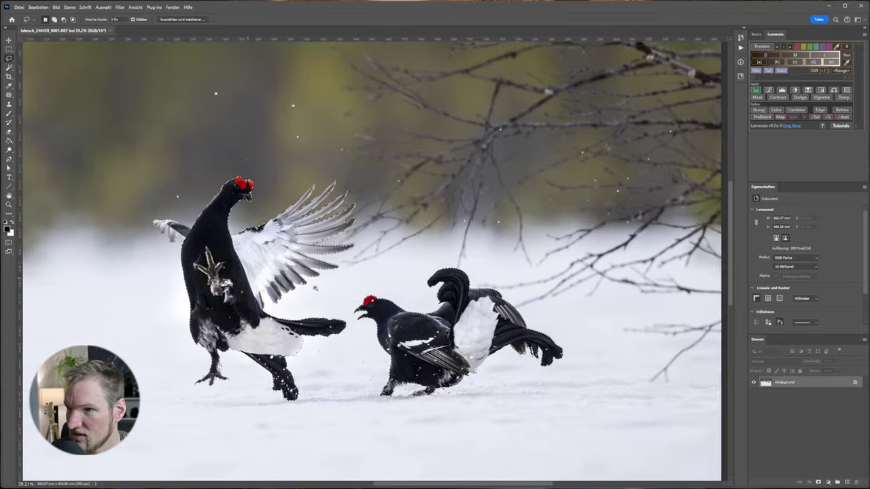
{"action": "scroll", "coordinate": [240, 295], "scroll_direction": "down", "scroll_amount": 2}
{"action": "scroll", "coordinate": [240, 295], "scroll_direction": "down", "scroll_amount": 1}
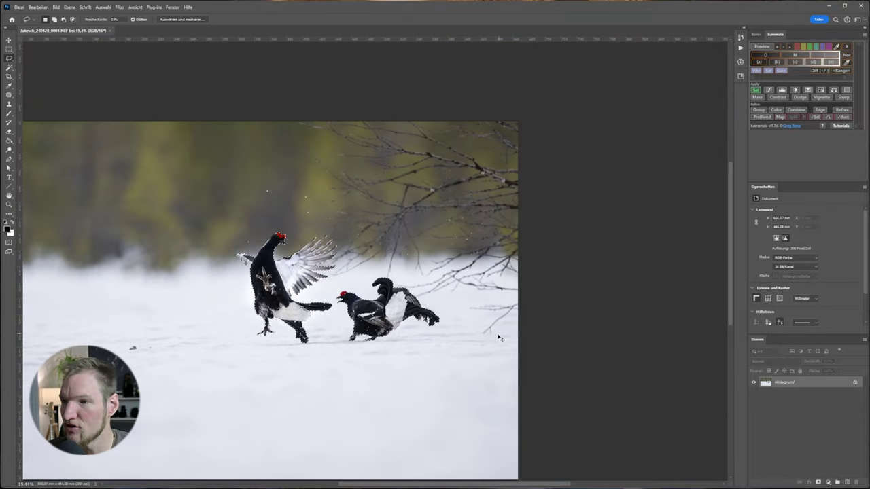
- Copy the selected grouse to Ebene 1, check the cut-out, and duplicate Hintergrund as Hintergrund Kopie
{"action": "key", "text": "ctrl+j"}
{"action": "left_click", "coordinate": [753, 394]}
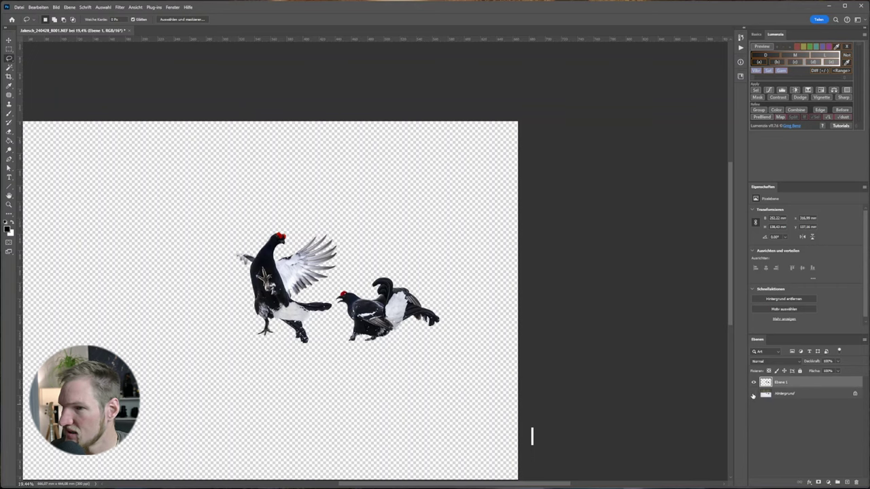
{"action": "left_click", "coordinate": [753, 394]}
{"action": "left_click", "coordinate": [754, 394]}
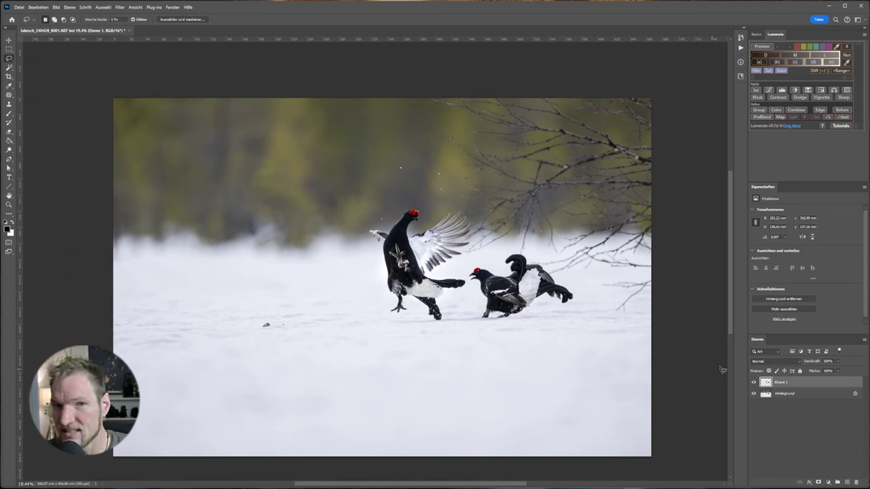
{"action": "left_click", "coordinate": [790, 395]}
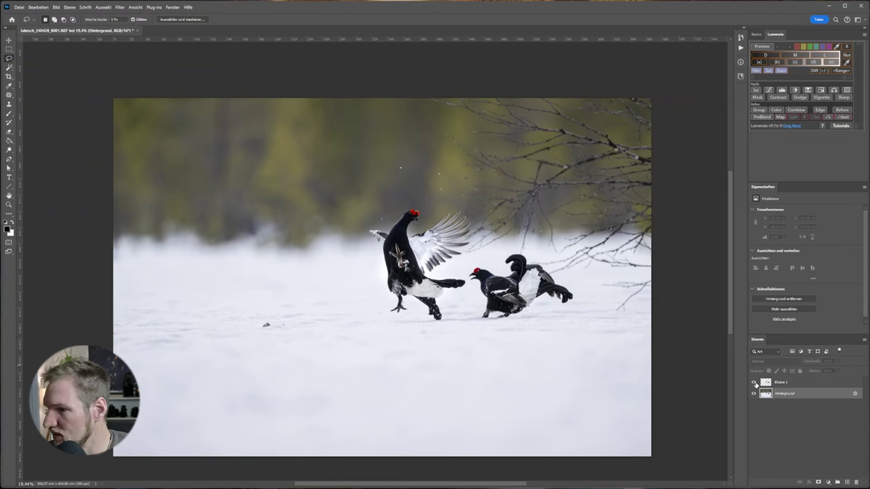
{"action": "key", "text": "ctrl+j"}
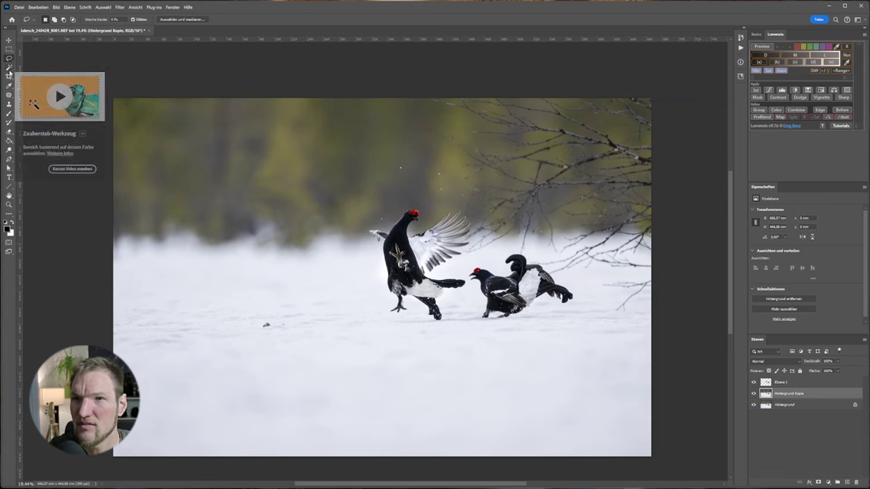
- Lasso the branches and content-aware fill them onto a new layer, excluding the birds
{"action": "left_click_drag", "start_coordinate": [411, 97], "coordinate": [497, 144]}
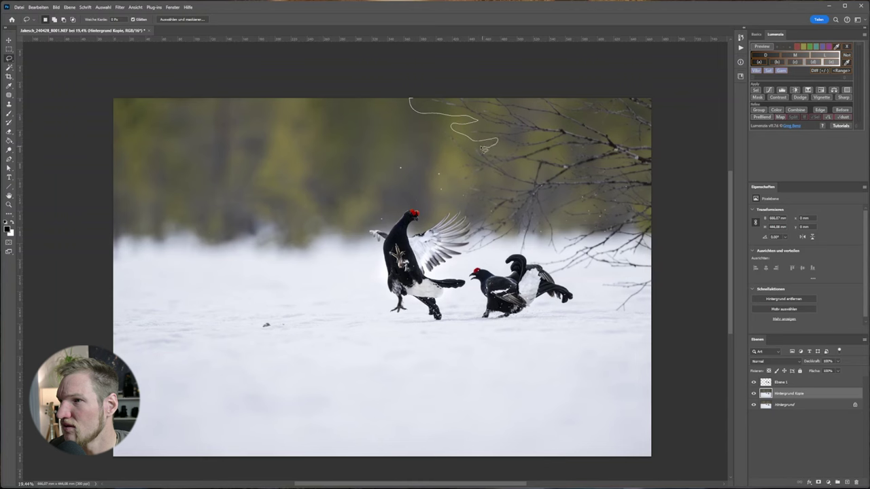
{"action": "mouse_move", "coordinate": [471, 147]}
{"action": "left_mouse_down"}
{"action": "mouse_move", "coordinate": [473, 221]}
{"action": "mouse_move", "coordinate": [521, 249]}
{"action": "mouse_move", "coordinate": [651, 102]}
{"action": "left_mouse_up"}
{"action": "left_click", "coordinate": [38, 7]}
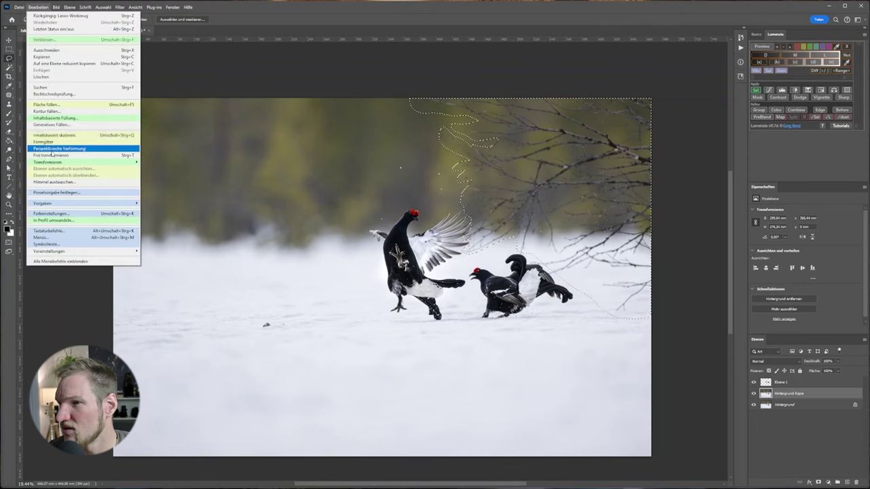
{"action": "left_click", "coordinate": [55, 117]}
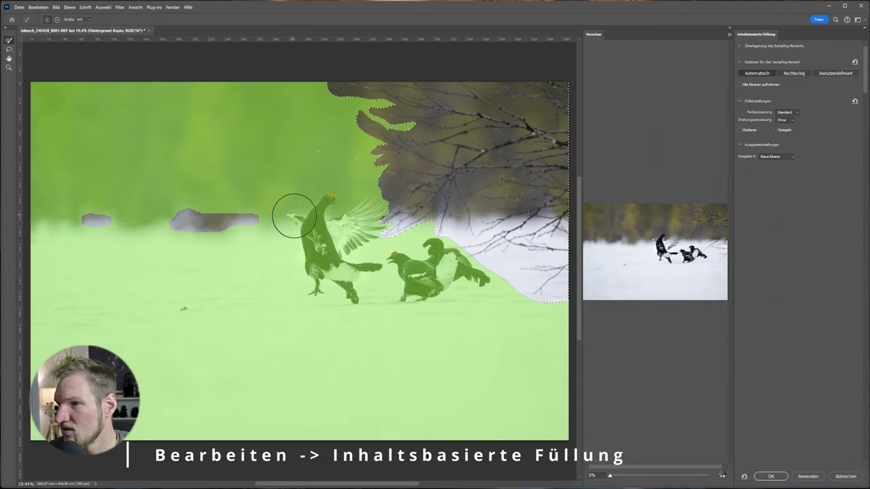
{"action": "mouse_move", "coordinate": [320, 200]}
{"action": "left_mouse_down"}
{"action": "mouse_move", "coordinate": [333, 238]}
{"action": "mouse_move", "coordinate": [401, 302]}
{"action": "left_mouse_up"}
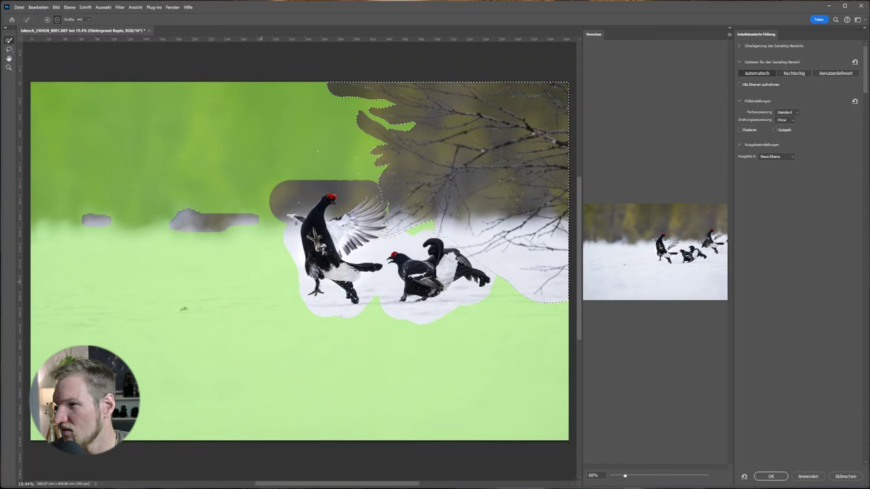
{"action": "scroll", "coordinate": [188, 302], "scroll_direction": "up", "scroll_amount": 1}
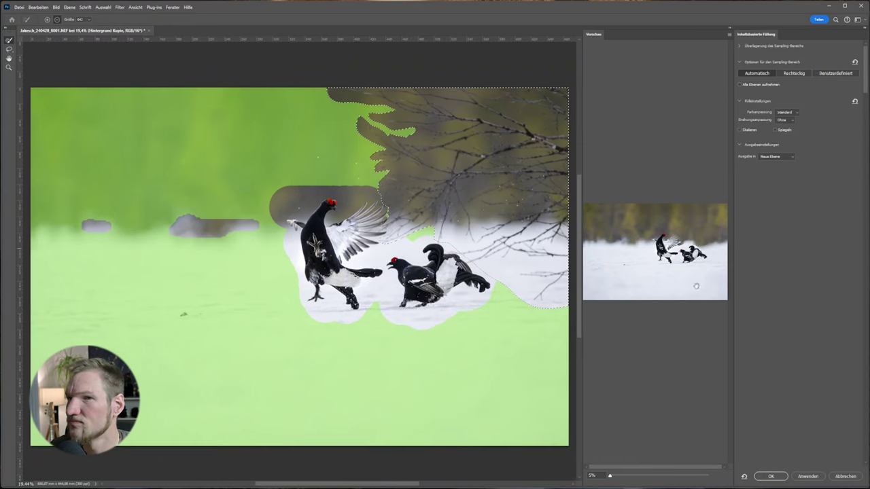
{"action": "left_click", "coordinate": [771, 476]}
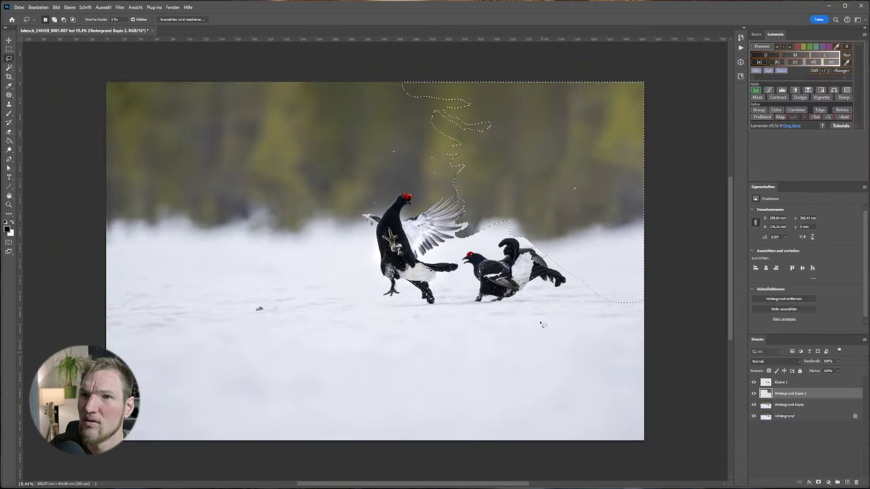
- Deselect and make Hintergrund Kopie the active layer
{"action": "key", "text": "ctrl+d"}
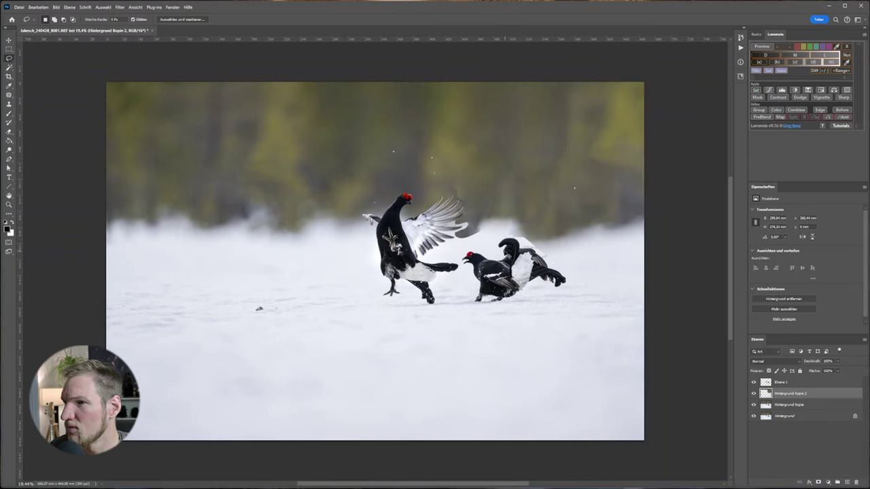
{"action": "scroll", "coordinate": [525, 240], "scroll_direction": "up", "scroll_amount": 4}
{"action": "scroll", "coordinate": [525, 240], "scroll_direction": "up", "scroll_amount": 1}
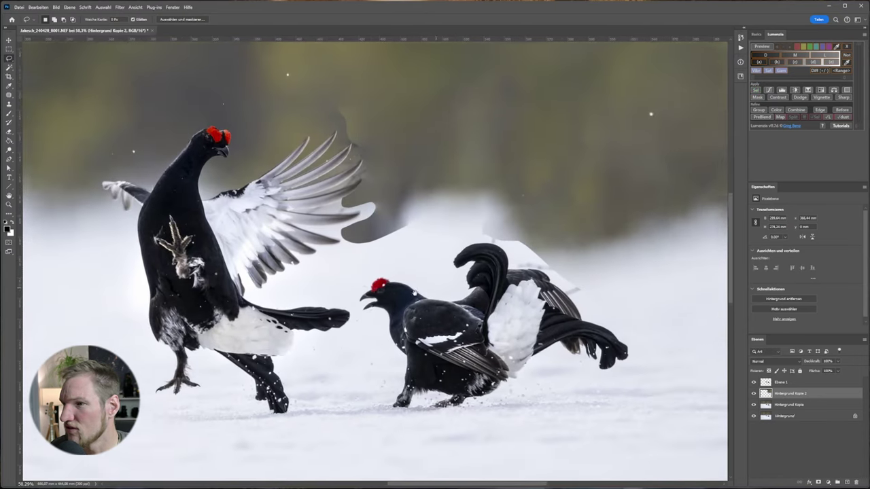
{"action": "scroll", "coordinate": [414, 292], "scroll_direction": "down", "scroll_amount": 3}
{"action": "scroll", "coordinate": [440, 247], "scroll_direction": "up", "scroll_amount": 2}
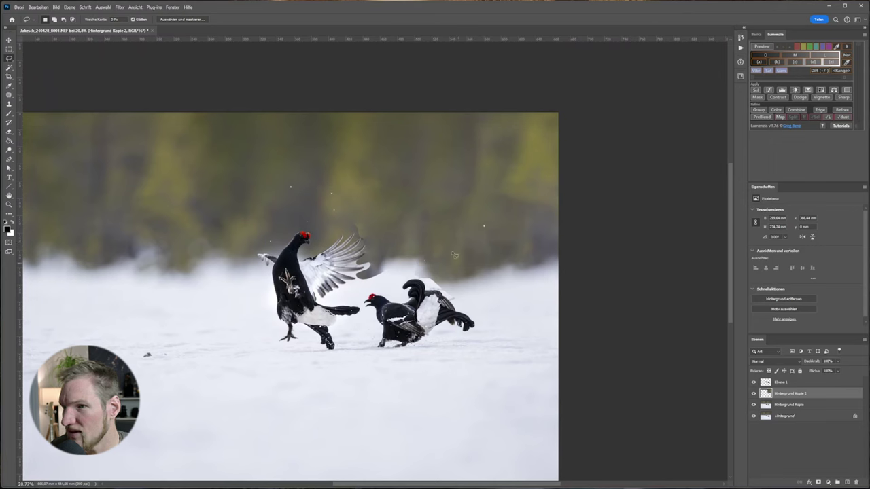
{"action": "left_click", "coordinate": [779, 405]}
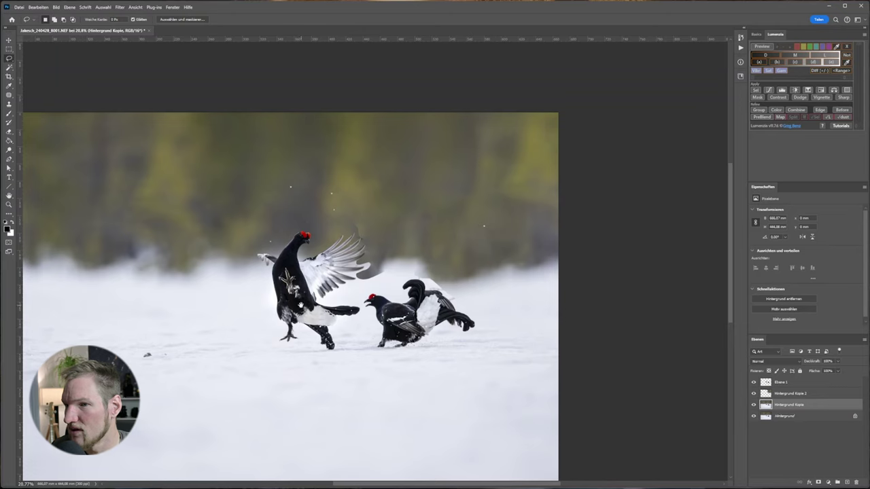
{"action": "left_click_drag", "start_coordinate": [269, 357], "coordinate": [373, 346]}
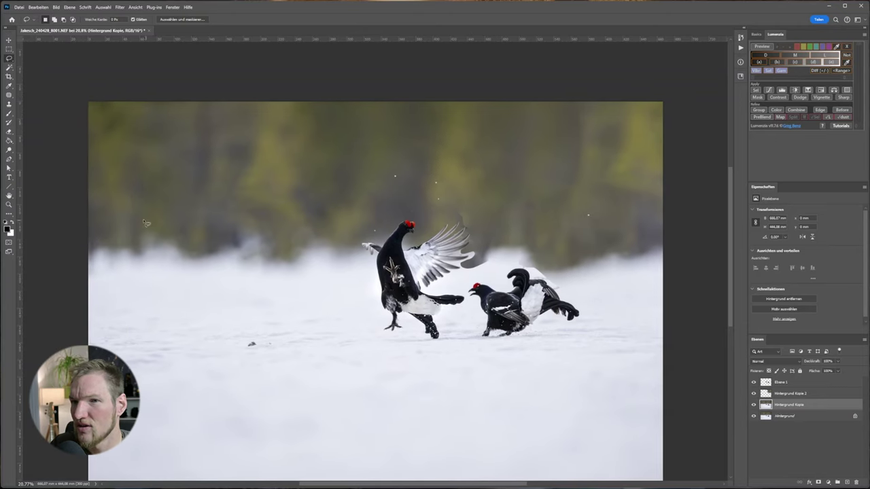
- Marquee-select the empty left background and copy it to a new layer, Ebene 2
{"action": "left_click", "coordinate": [8, 49]}
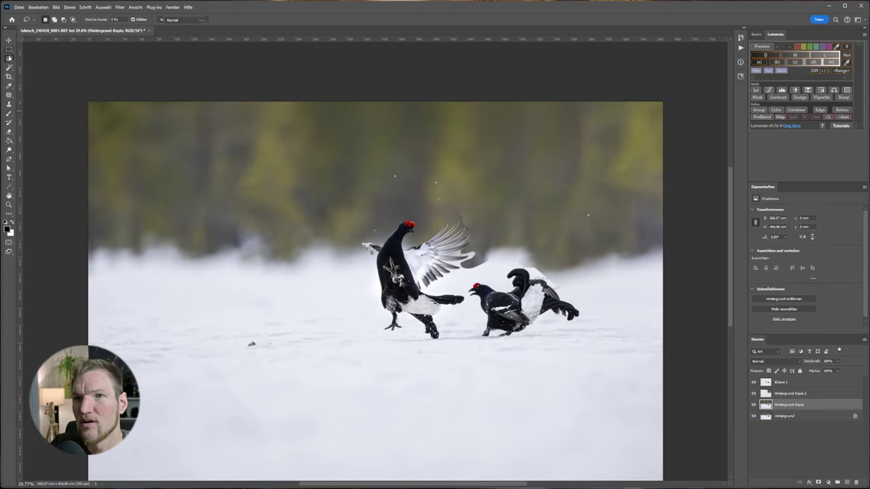
{"action": "left_click_drag", "start_coordinate": [114, 188], "coordinate": [213, 320]}
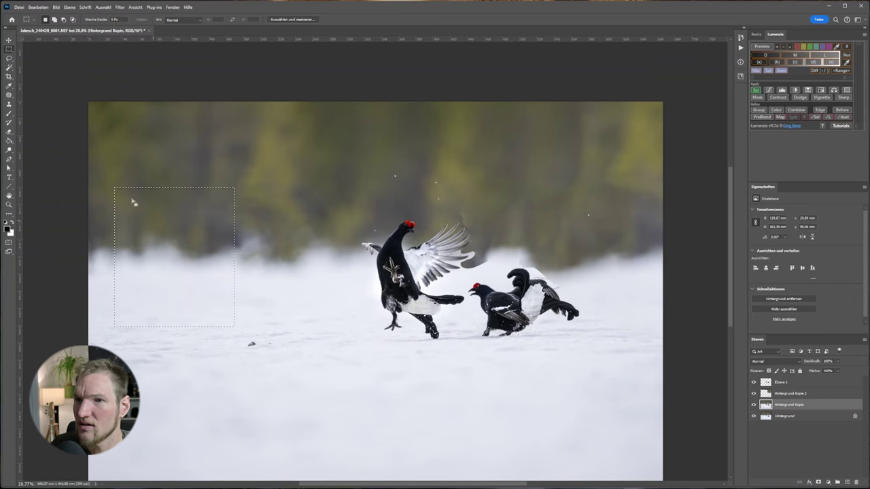
{"action": "left_click_drag", "start_coordinate": [90, 106], "coordinate": [350, 367]}
{"action": "left_click", "coordinate": [346, 389]}
{"action": "key", "text": "ctrl+z"}
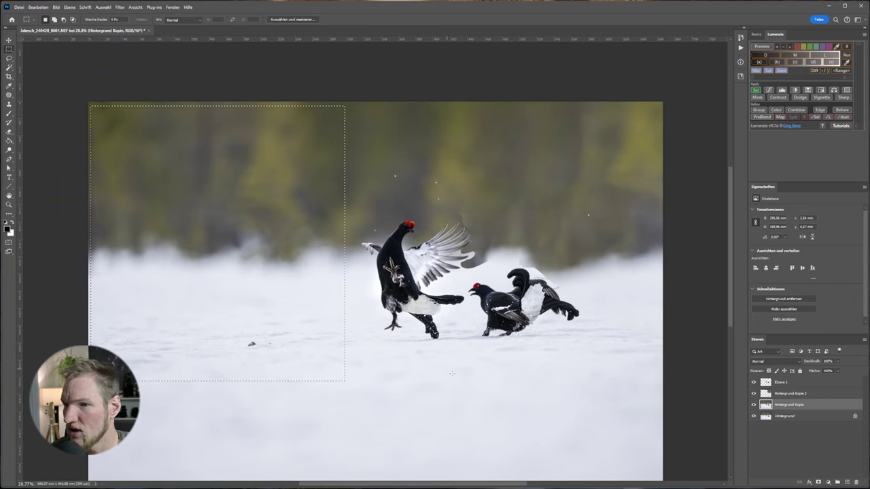
{"action": "key", "text": "ctrl+j"}
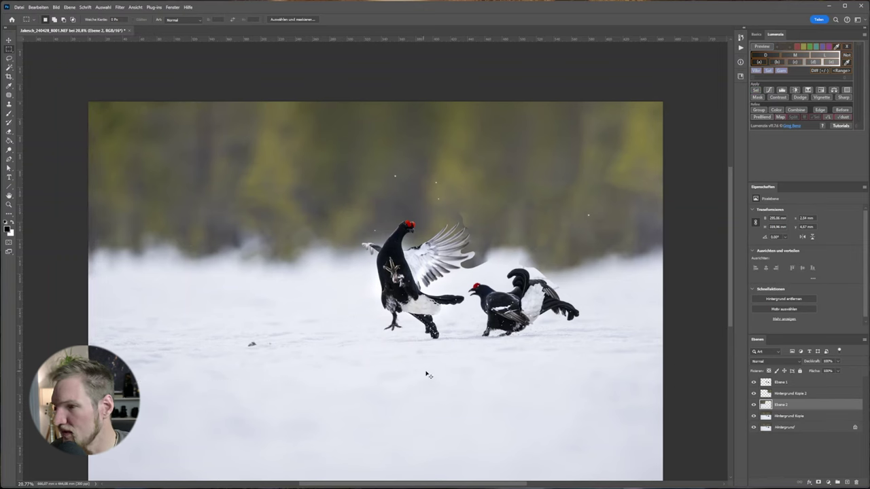
- Isolate Ebene 2, move its patch to the right-centre, then show the other layers again
{"action": "left_click", "coordinate": [9, 41]}
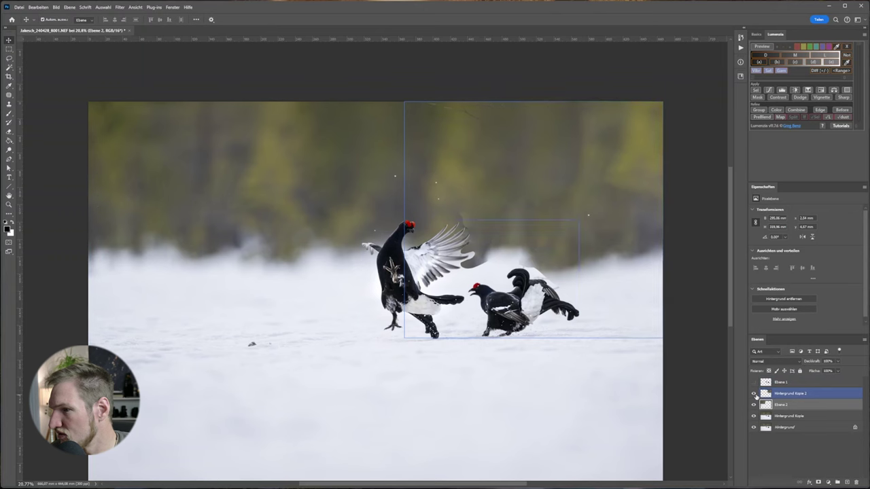
{"action": "left_click", "coordinate": [753, 394]}
{"action": "left_click", "coordinate": [754, 416]}
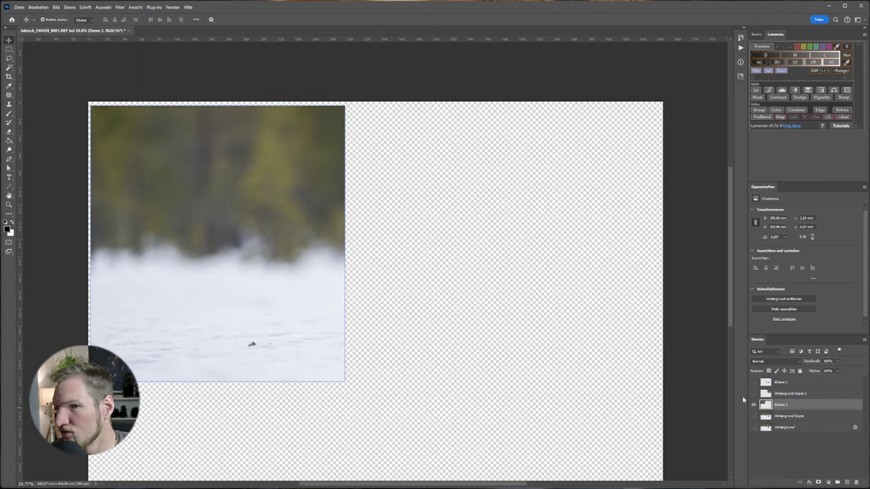
{"action": "left_click_drag", "start_coordinate": [185, 251], "coordinate": [444, 257]}
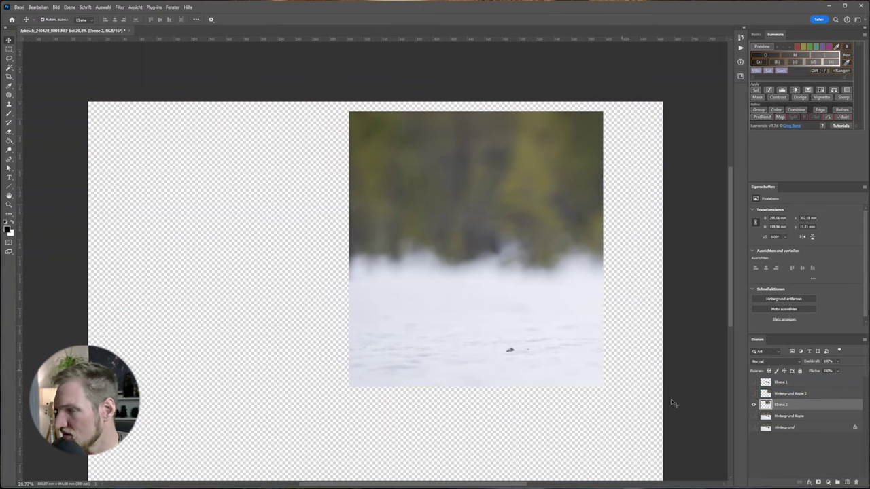
{"action": "left_click", "coordinate": [753, 416]}
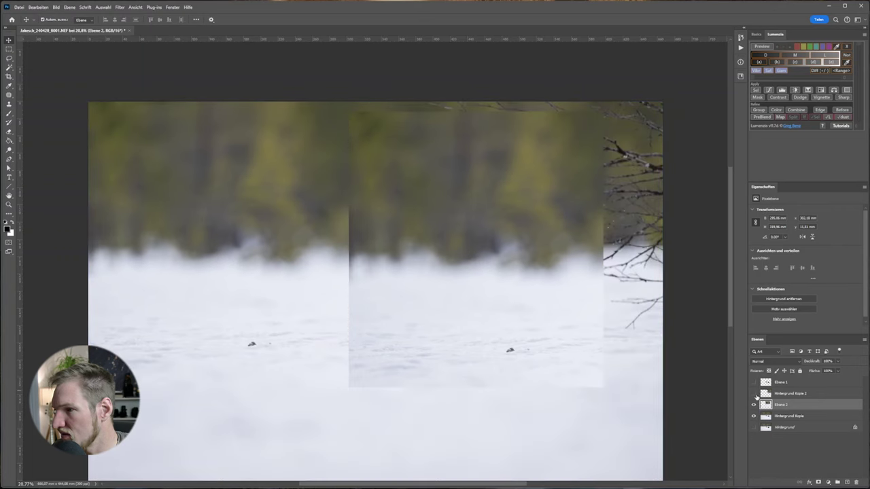
{"action": "left_click", "coordinate": [753, 394]}
{"action": "left_click", "coordinate": [753, 393]}
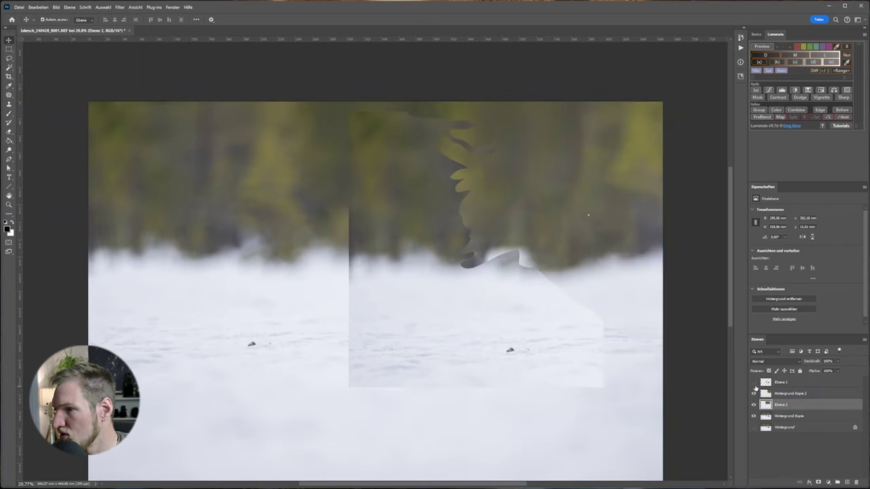
- Stack Ebene 2 above Hintergrund Kopie 2, show Ebene 1, and shift the patch left
{"action": "left_click", "coordinate": [769, 406]}
{"action": "left_click_drag", "start_coordinate": [766, 406], "coordinate": [761, 388]}
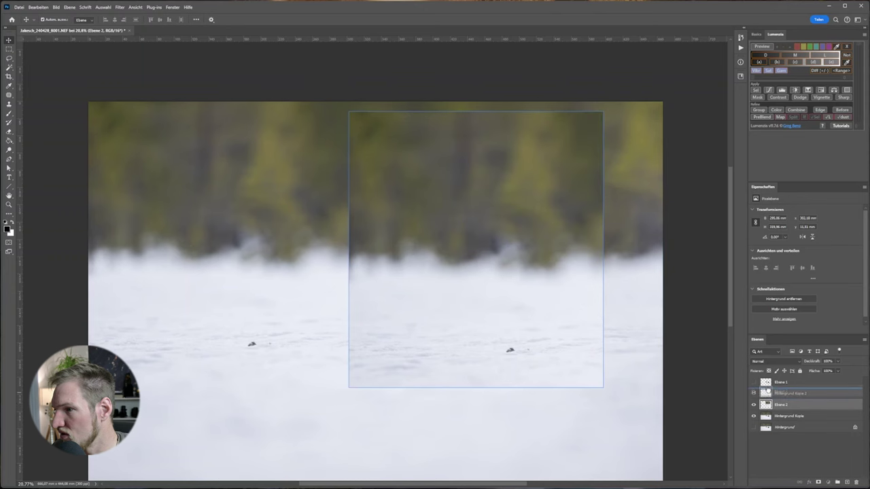
{"action": "left_click", "coordinate": [754, 383]}
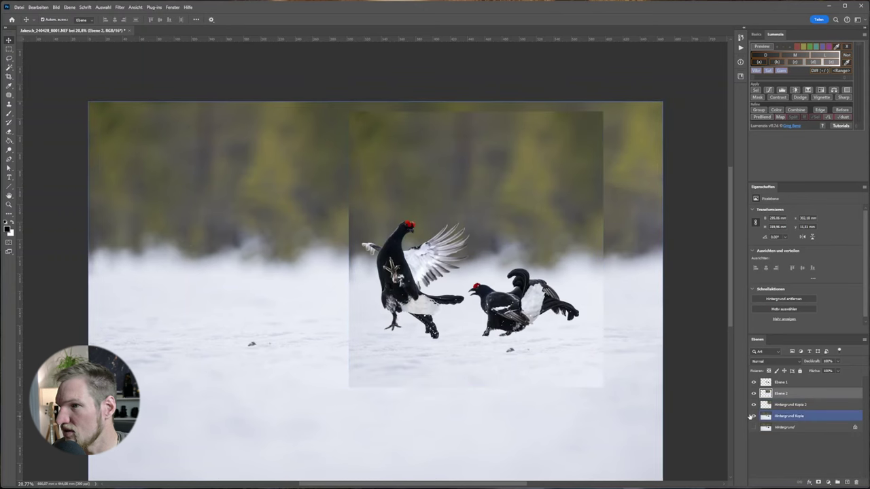
{"action": "mouse_move", "coordinate": [472, 277]}
{"action": "left_mouse_down"}
{"action": "mouse_move", "coordinate": [473, 267]}
{"action": "mouse_move", "coordinate": [305, 277]}
{"action": "left_mouse_up"}
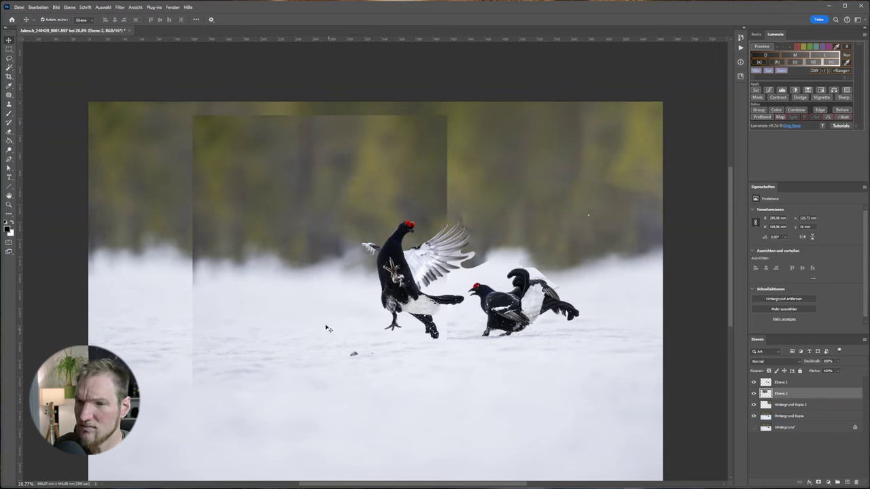
- Free-transform Ebene 2: flip horizontally, scale down slightly, place behind the grouse, and commit
{"action": "key", "text": "ctrl+t"}
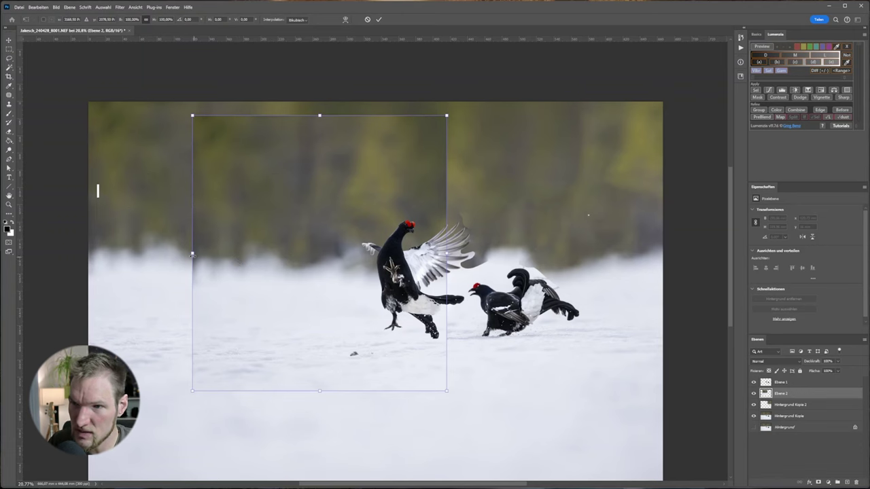
{"action": "left_click_drag", "start_coordinate": [191, 253], "coordinate": [718, 253]}
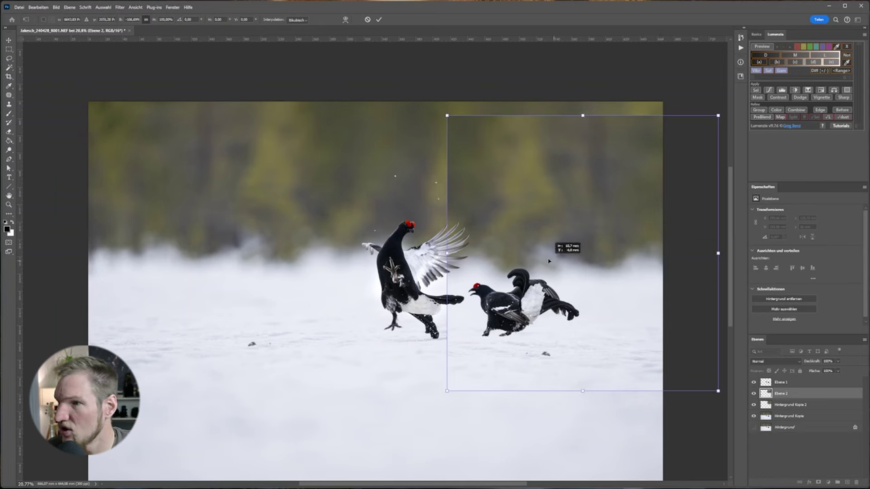
{"action": "left_click_drag", "start_coordinate": [564, 247], "coordinate": [484, 262]}
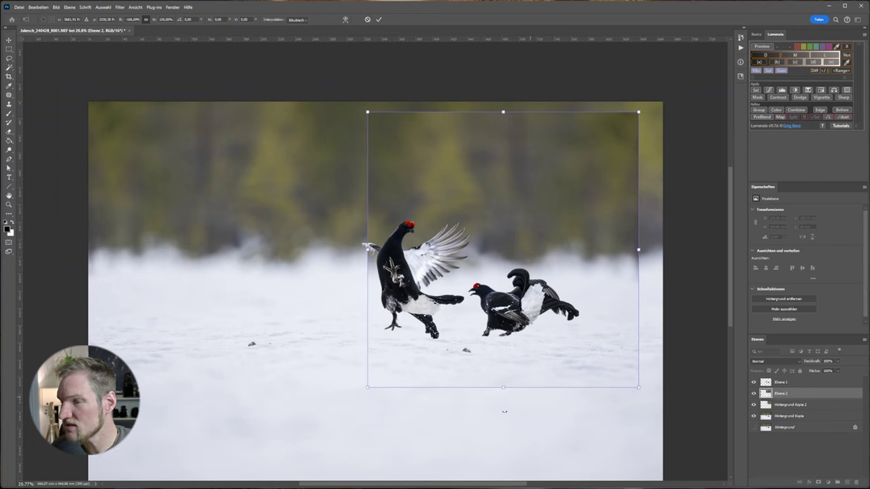
{"action": "left_click_drag", "start_coordinate": [484, 262], "coordinate": [462, 264]}
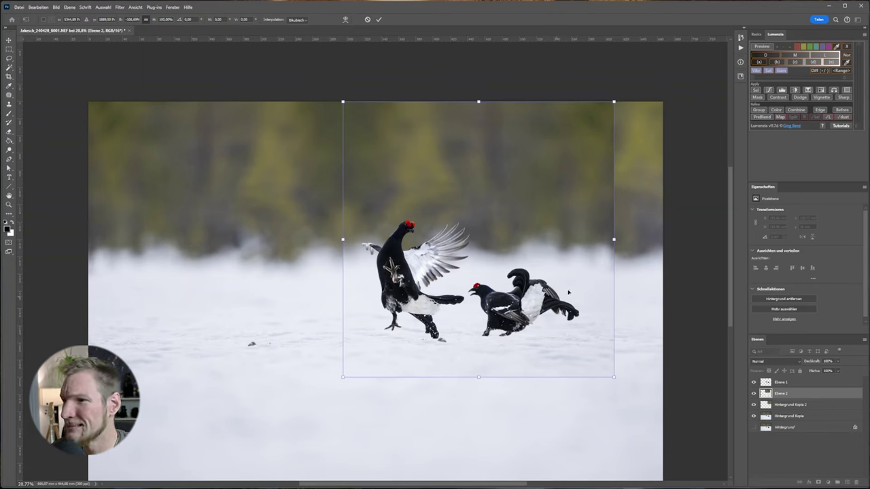
{"action": "left_click_drag", "start_coordinate": [614, 101], "coordinate": [582, 132]}
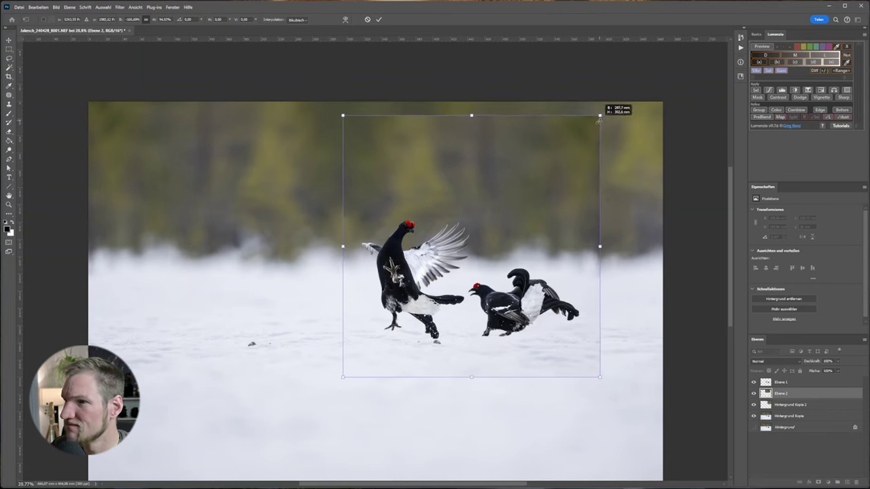
{"action": "left_click_drag", "start_coordinate": [501, 262], "coordinate": [515, 247]}
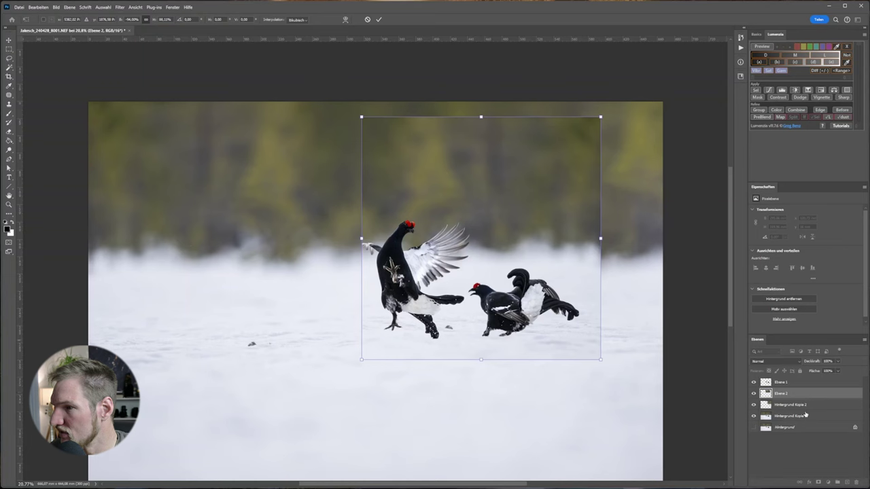
{"action": "left_click", "coordinate": [790, 384]}
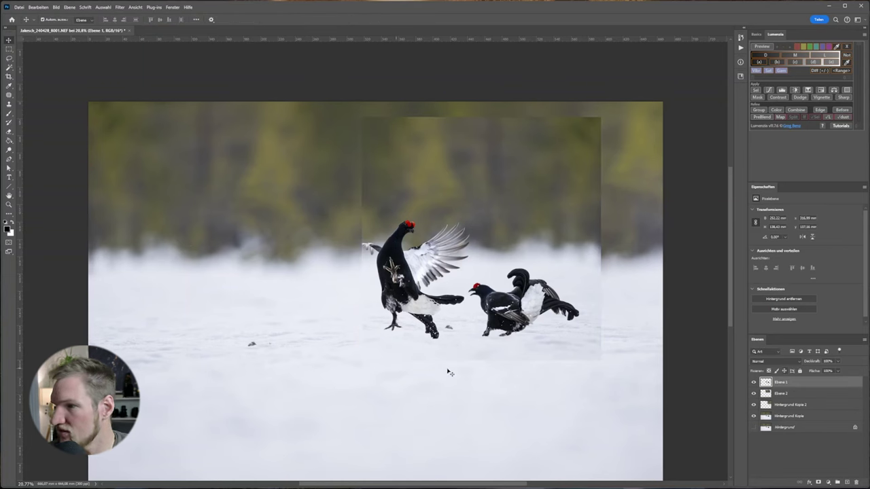
- Add a layer mask to Ebene 2 and set up a large brush painting black
{"action": "left_click", "coordinate": [792, 394]}
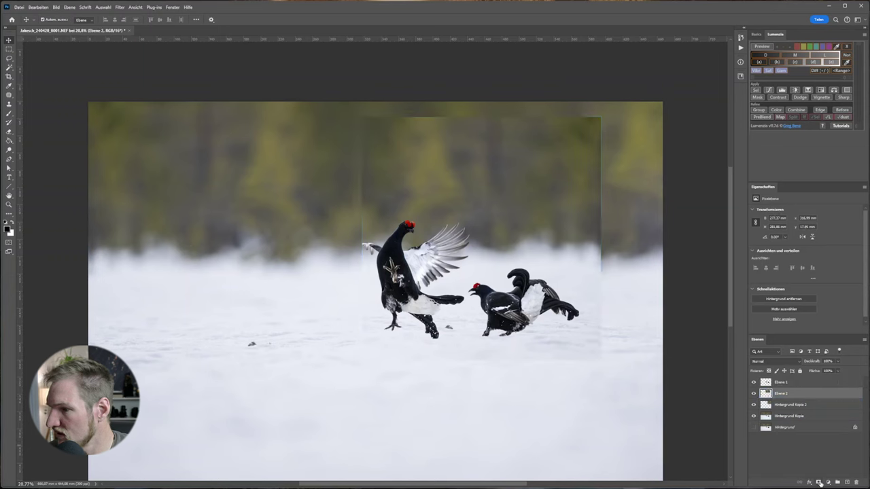
{"action": "left_click", "coordinate": [819, 483]}
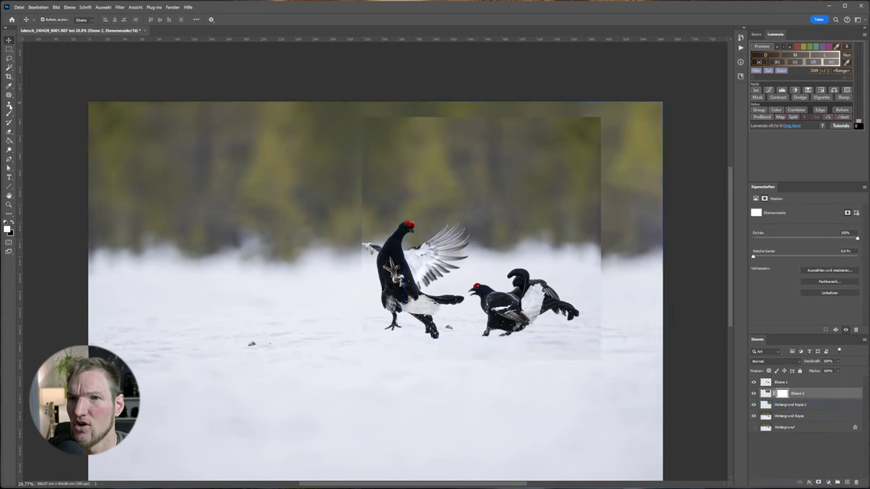
{"action": "key", "text": "b"}
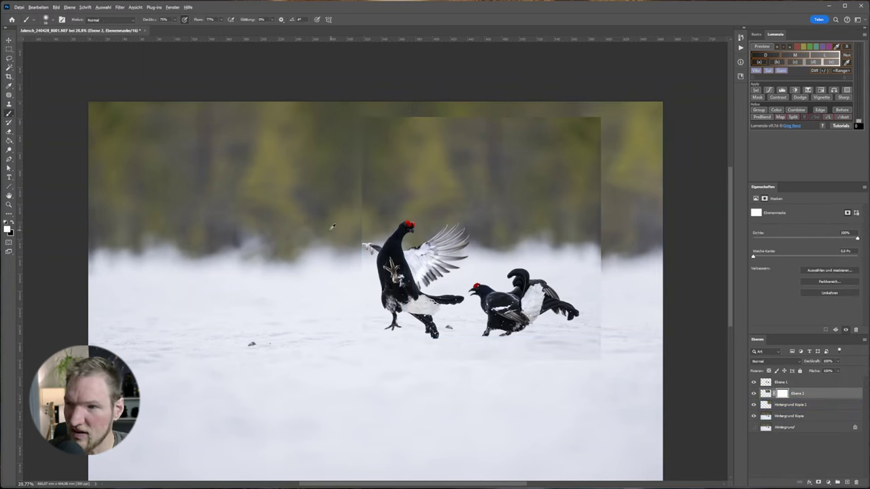
{"action": "left_click_drag", "start_coordinate": [332, 227], "coordinate": [360, 227]}
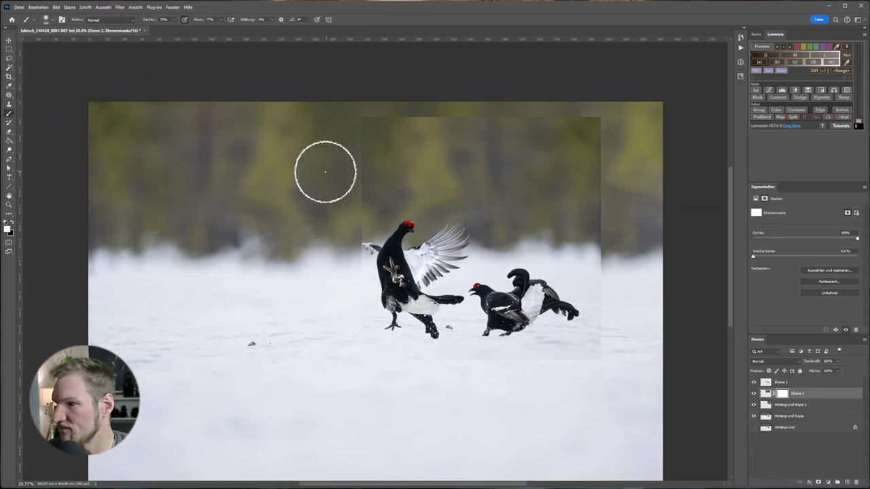
{"action": "right_click", "coordinate": [355, 198], "text": "alt"}
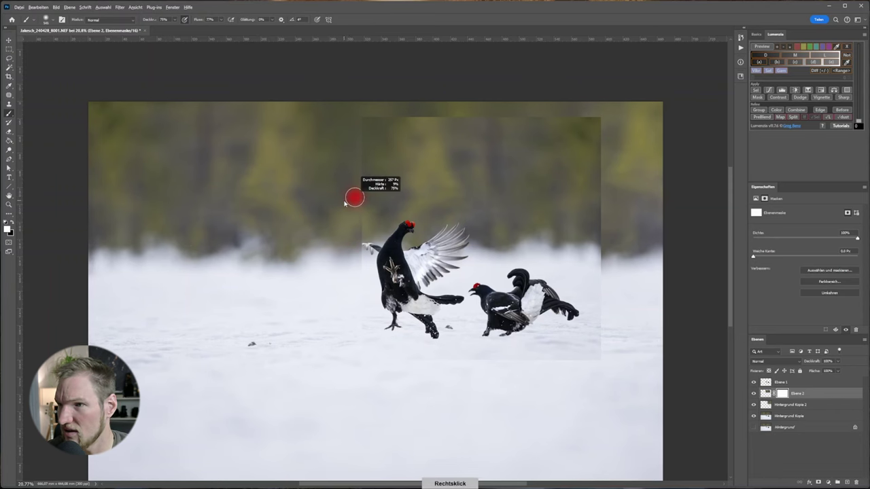
{"action": "right_click", "coordinate": [347, 198], "text": "alt"}
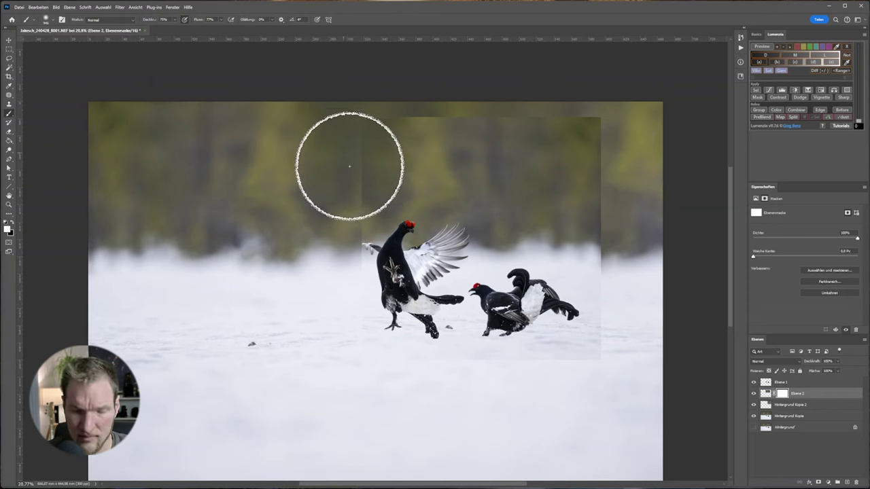
{"action": "key", "text": "x"}
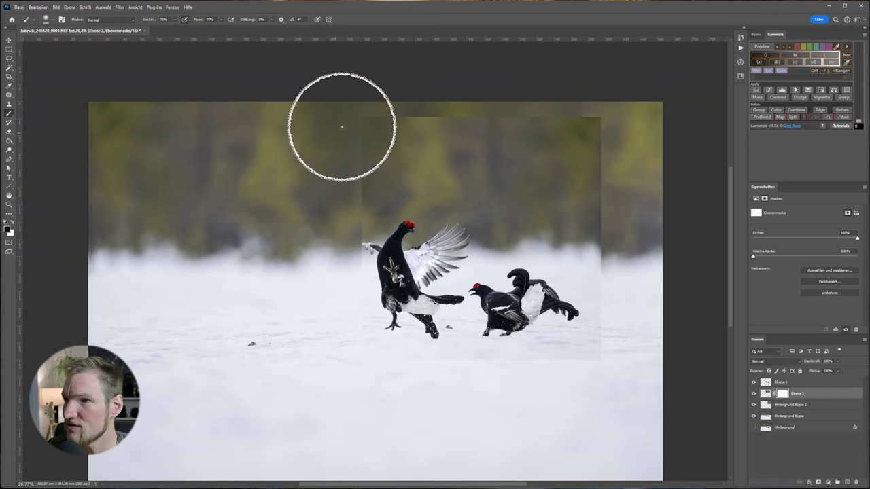
- Paint black on the Ebene 2 mask along the patch seams, including the right-hand edge
{"action": "left_click", "coordinate": [357, 178]}
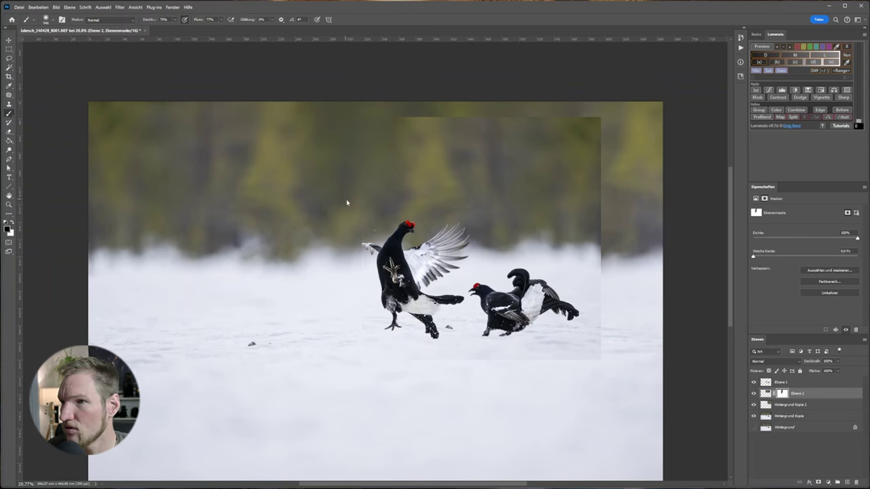
{"action": "right_click", "coordinate": [325, 186], "text": "alt"}
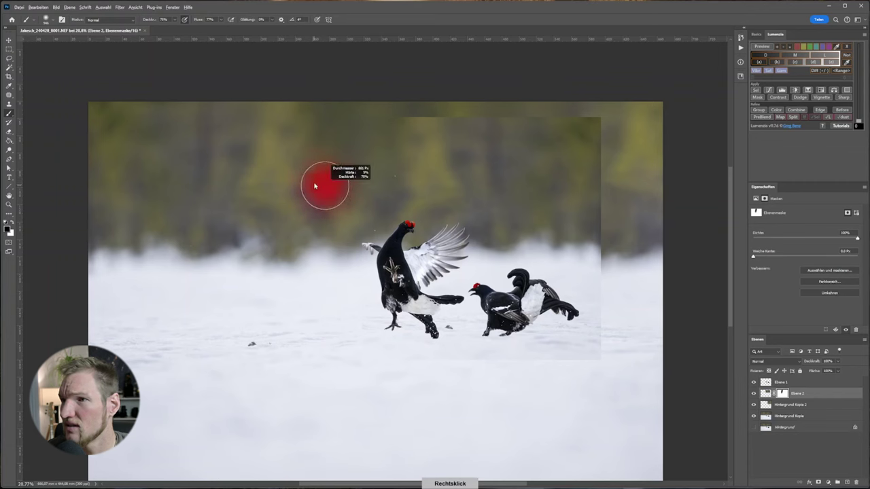
{"action": "right_click", "coordinate": [355, 121]}
{"action": "key", "text": "Escape"}
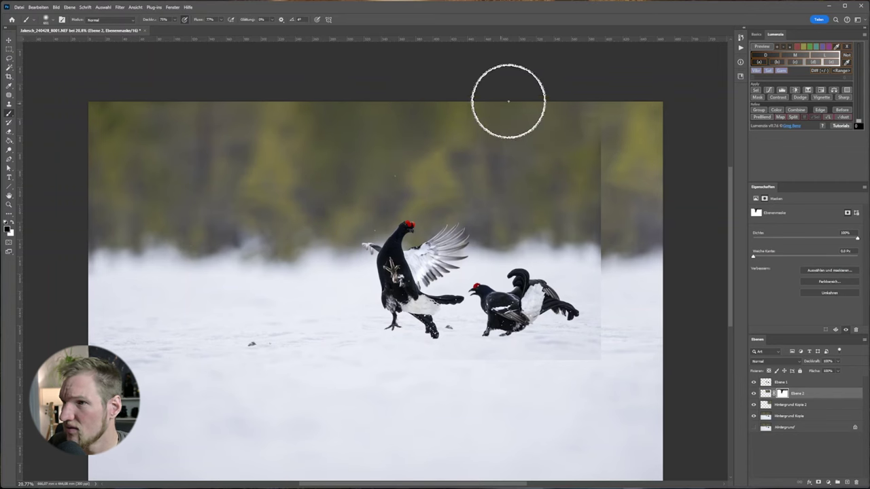
{"action": "mouse_move", "coordinate": [595, 156]}
{"action": "left_mouse_down"}
{"action": "mouse_move", "coordinate": [603, 148]}
{"action": "mouse_move", "coordinate": [581, 353]}
{"action": "left_mouse_up"}
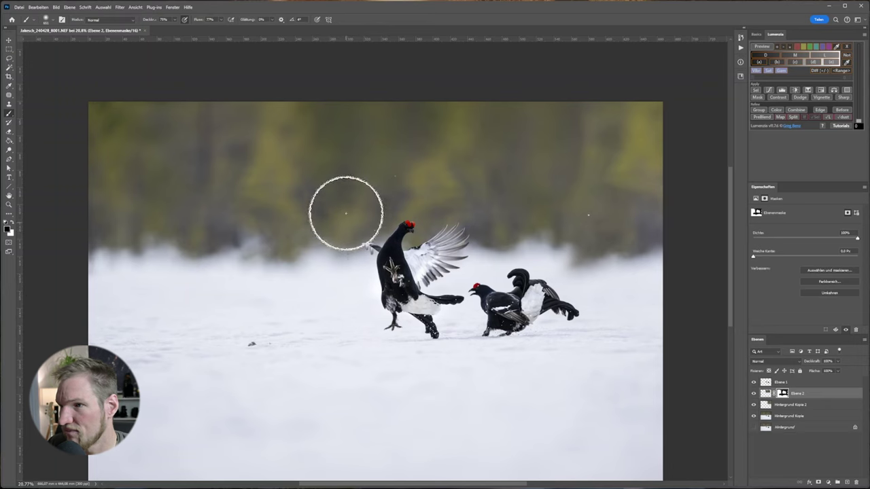
{"action": "scroll", "coordinate": [343, 245], "scroll_direction": "down", "scroll_amount": 4}
{"action": "scroll", "coordinate": [360, 244], "scroll_direction": "up", "scroll_amount": 4}
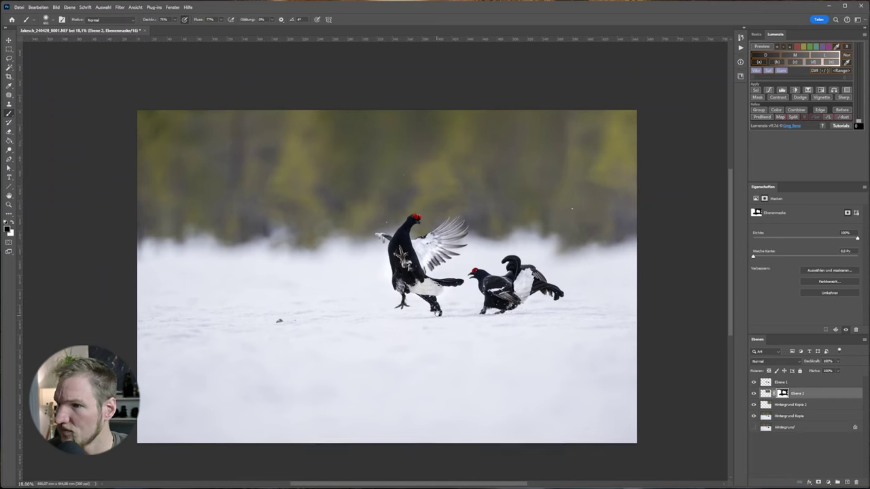
- Zoom in on the grouse's spread wing and shrink the brush for fine feather work
{"action": "key", "text": "bracketright"}
{"action": "key", "text": "bracketright"}
{"action": "key", "text": "bracketright"}
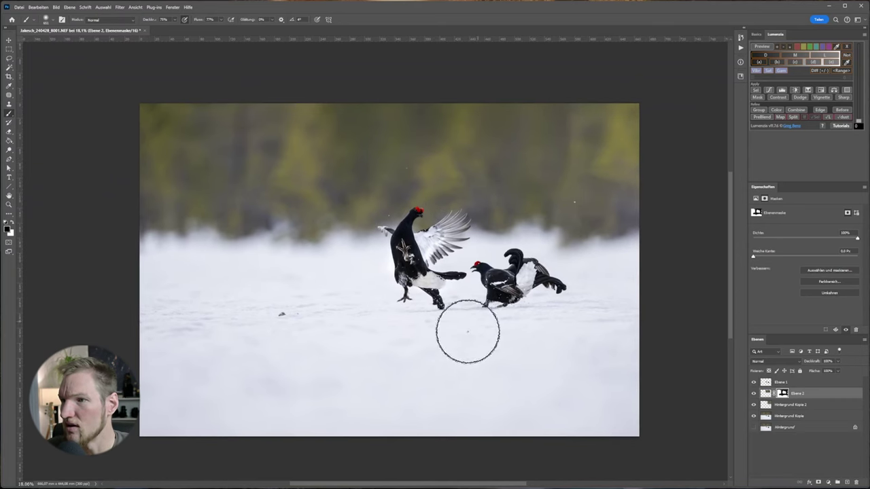
{"action": "scroll", "coordinate": [469, 291], "scroll_direction": "up", "scroll_amount": 3}
{"action": "scroll", "coordinate": [483, 291], "scroll_direction": "up", "scroll_amount": 3}
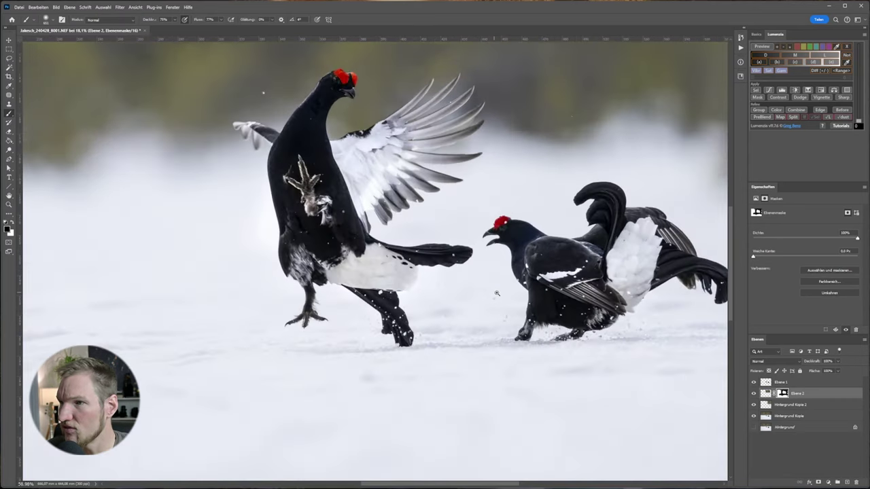
{"action": "scroll", "coordinate": [456, 335], "scroll_direction": "up", "scroll_amount": 2}
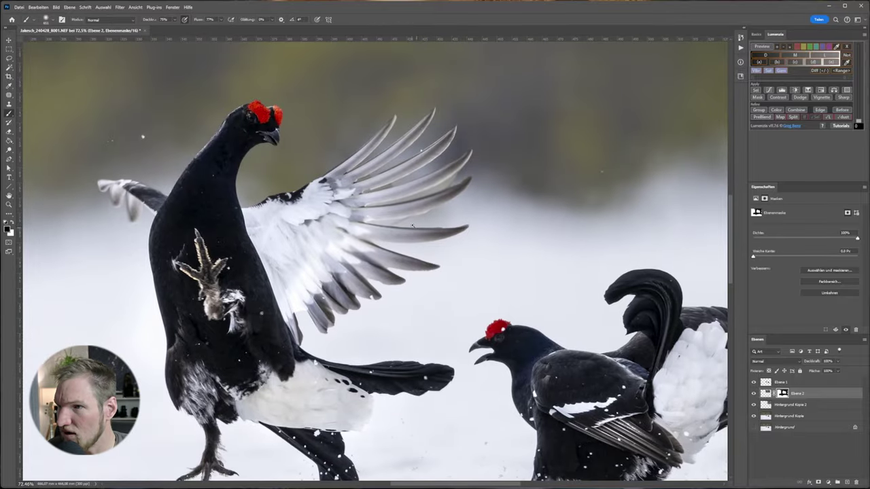
{"action": "scroll", "coordinate": [449, 306], "scroll_direction": "up", "scroll_amount": 1}
{"action": "scroll", "coordinate": [439, 272], "scroll_direction": "up", "scroll_amount": 2}
{"action": "scroll", "coordinate": [433, 251], "scroll_direction": "up", "scroll_amount": 1}
{"action": "scroll", "coordinate": [433, 251], "scroll_direction": "up", "scroll_amount": 3}
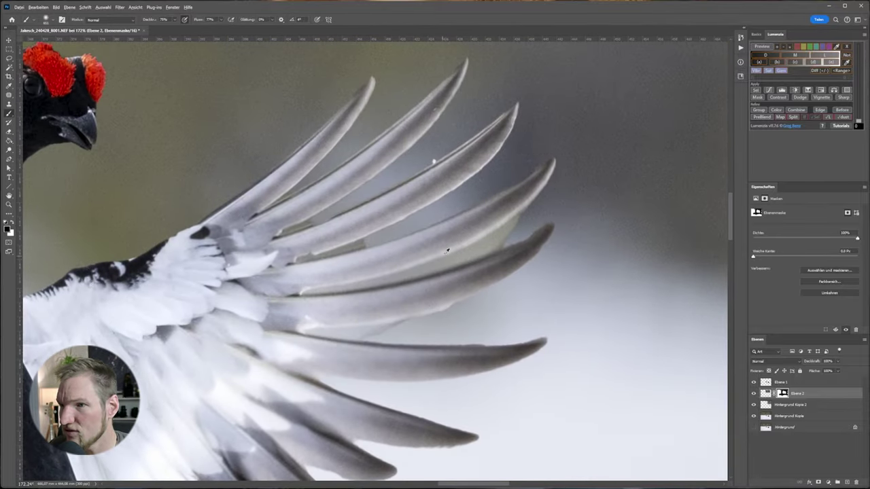
{"action": "left_click_drag", "start_coordinate": [444, 227], "coordinate": [415, 231]}
{"action": "right_click", "coordinate": [775, 384]}
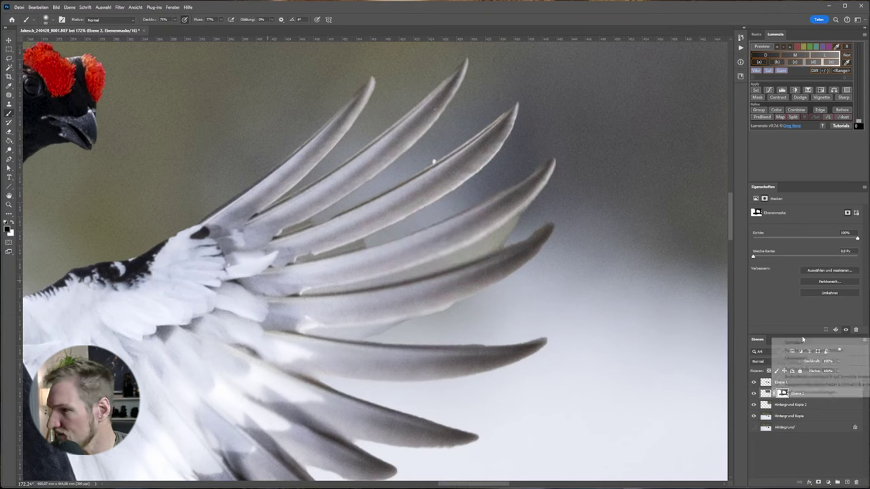
- Add a layer mask to Ebene 1 and set the painting colour
{"action": "left_click", "coordinate": [776, 384]}
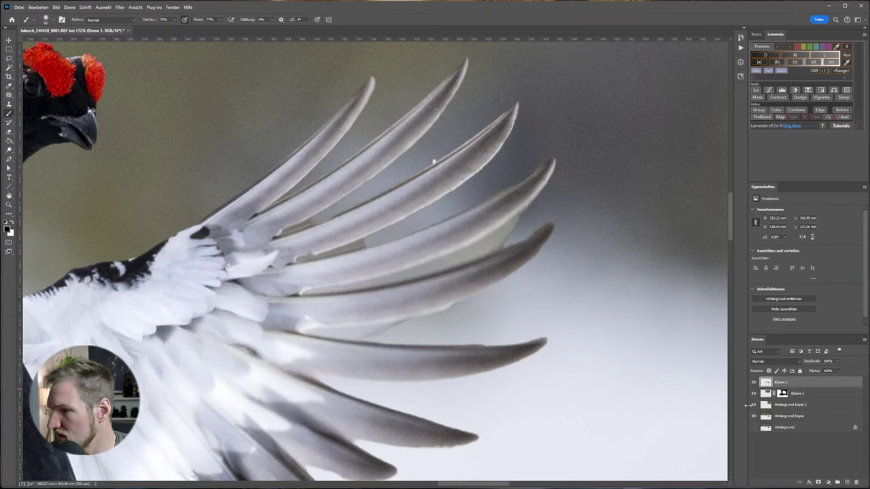
{"action": "left_click", "coordinate": [819, 482]}
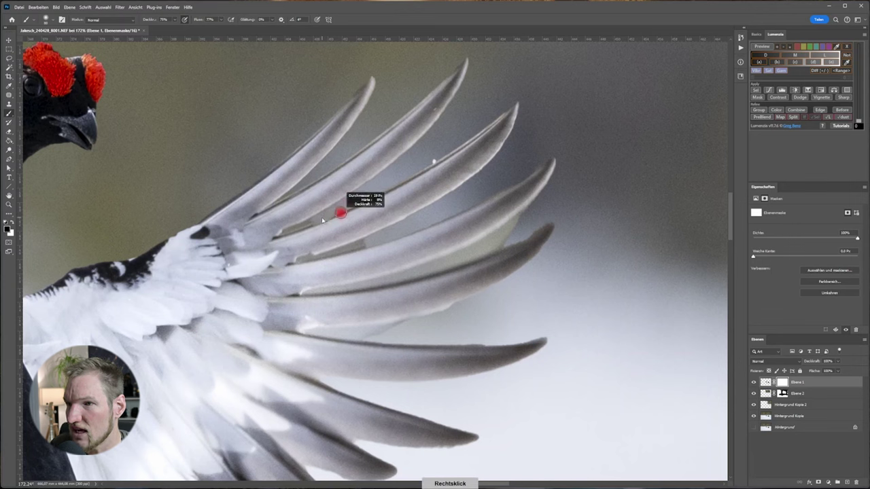
{"action": "right_click", "coordinate": [80, 138]}
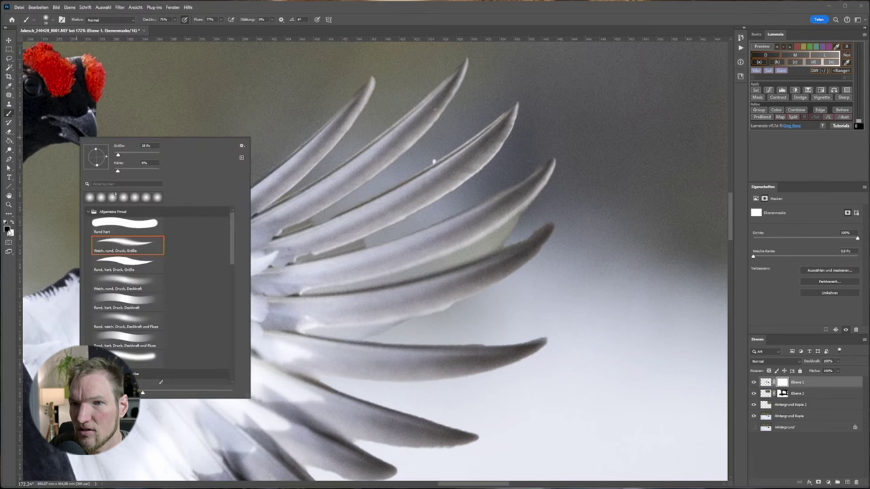
{"action": "left_click", "coordinate": [7, 228]}
{"action": "left_click", "coordinate": [333, 302]}
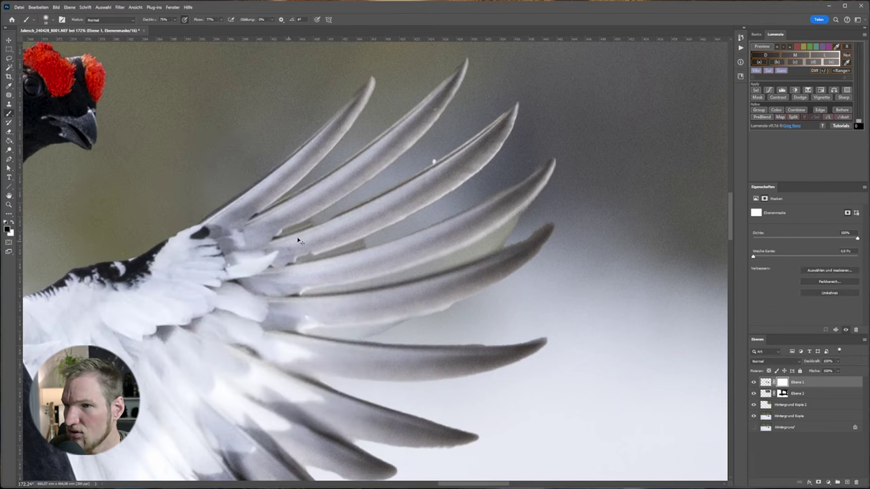
- Zoom in and paint away the grey fringe between the wing feathers
{"action": "scroll", "coordinate": [320, 248], "scroll_direction": "up", "scroll_amount": 2}
{"action": "scroll", "coordinate": [340, 248], "scroll_direction": "up", "scroll_amount": 2}
{"action": "scroll", "coordinate": [355, 248], "scroll_direction": "up", "scroll_amount": 1}
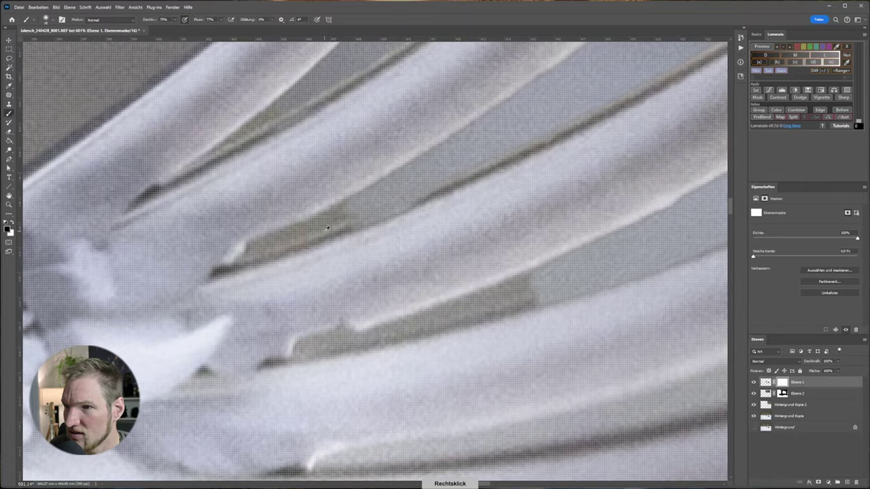
{"action": "right_click", "coordinate": [324, 233], "text": "alt"}
{"action": "right_click", "coordinate": [320, 217]}
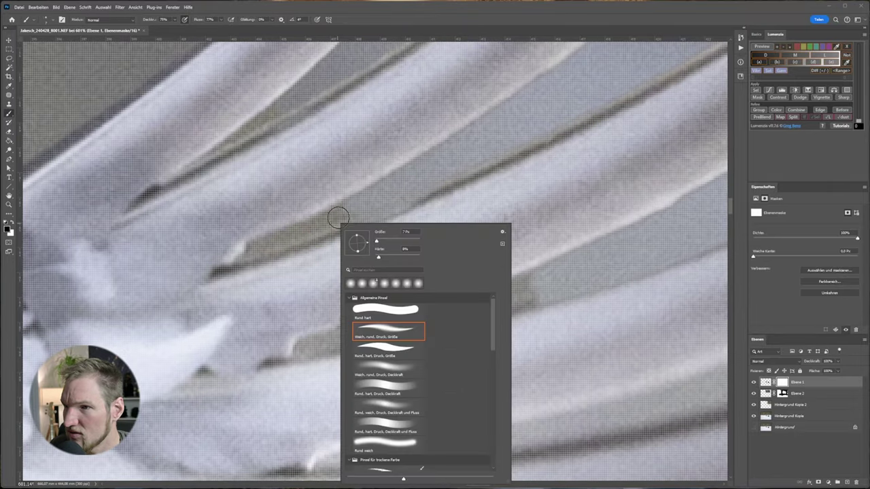
{"action": "key", "text": "Escape"}
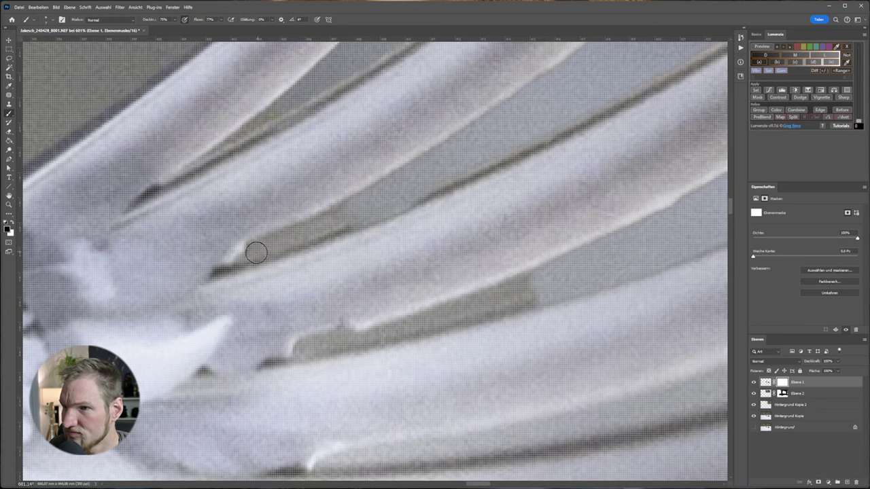
{"action": "mouse_move", "coordinate": [312, 350]}
{"action": "left_mouse_down"}
{"action": "mouse_move", "coordinate": [548, 282]}
{"action": "mouse_move", "coordinate": [334, 349]}
{"action": "left_mouse_up"}
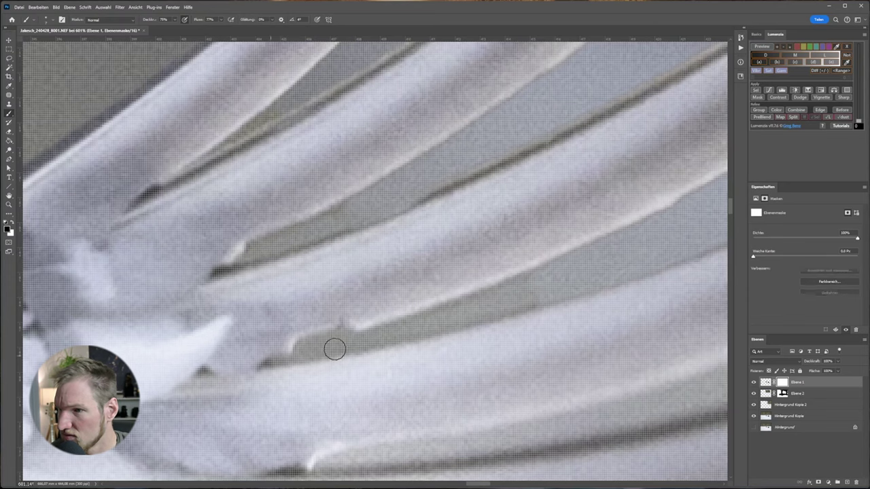
- Make the brush smaller for the feather tips, then zoom back out to the whole photo
{"action": "scroll", "coordinate": [548, 285], "scroll_direction": "down", "scroll_amount": 8}
{"action": "scroll", "coordinate": [559, 170], "scroll_direction": "up", "scroll_amount": 10}
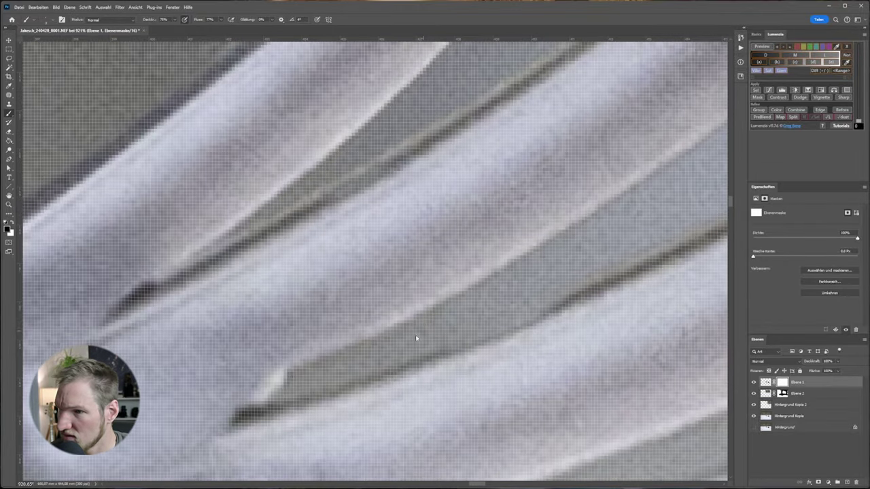
{"action": "scroll", "coordinate": [494, 293], "scroll_direction": "down", "scroll_amount": 8}
{"action": "scroll", "coordinate": [645, 202], "scroll_direction": "up", "scroll_amount": 2}
{"action": "scroll", "coordinate": [578, 179], "scroll_direction": "up", "scroll_amount": 2}
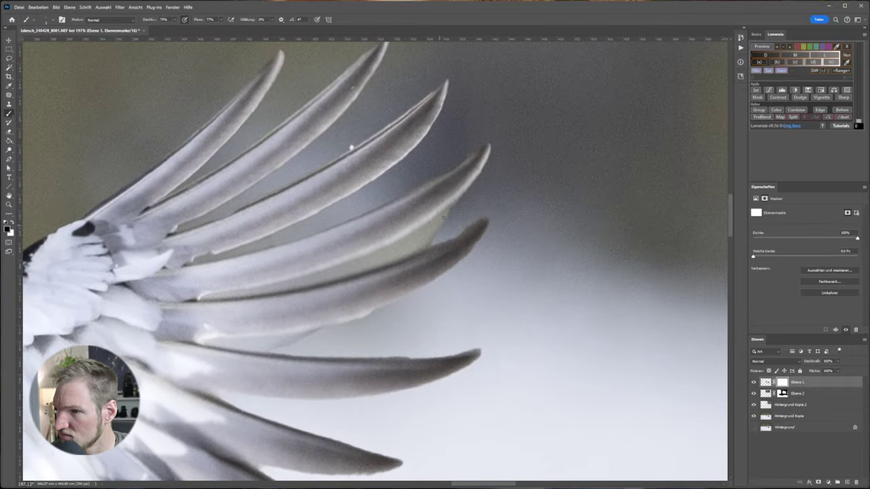
{"action": "scroll", "coordinate": [350, 144], "scroll_direction": "up", "scroll_amount": 2}
{"action": "right_click", "coordinate": [383, 264], "text": "alt"}
{"action": "key", "text": "Escape"}
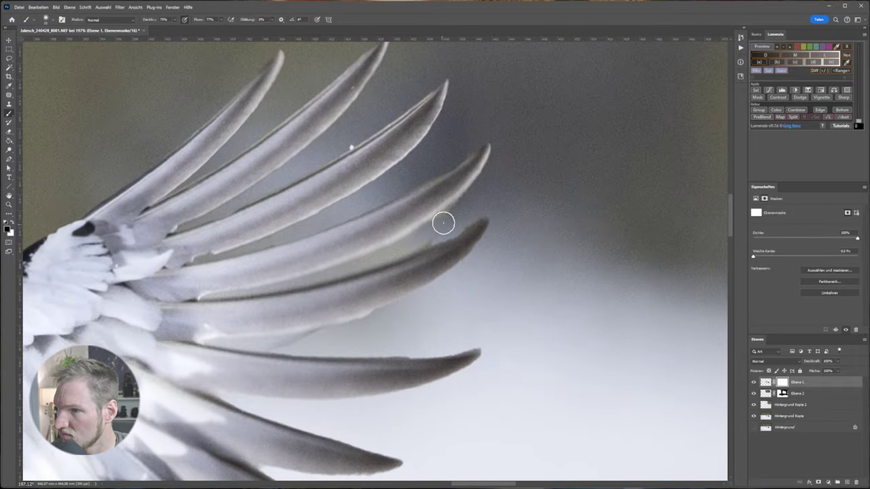
{"action": "scroll", "coordinate": [388, 256], "scroll_direction": "up", "scroll_amount": 3}
{"action": "right_click", "coordinate": [412, 252], "text": "alt"}
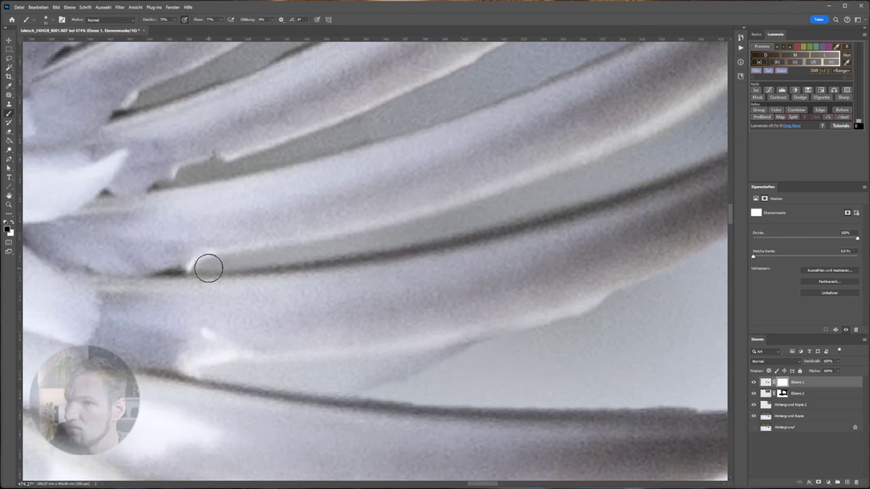
{"action": "scroll", "coordinate": [235, 311], "scroll_direction": "down", "scroll_amount": 3}
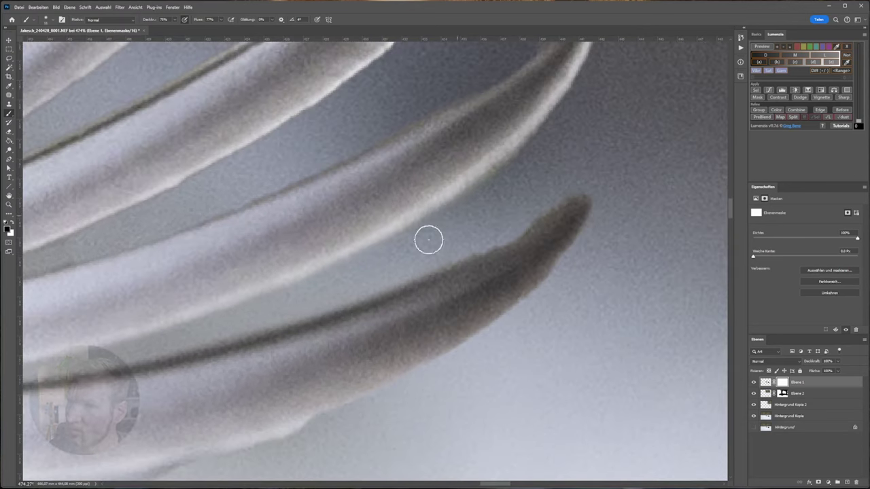
{"action": "key", "text": "ctrl+0"}
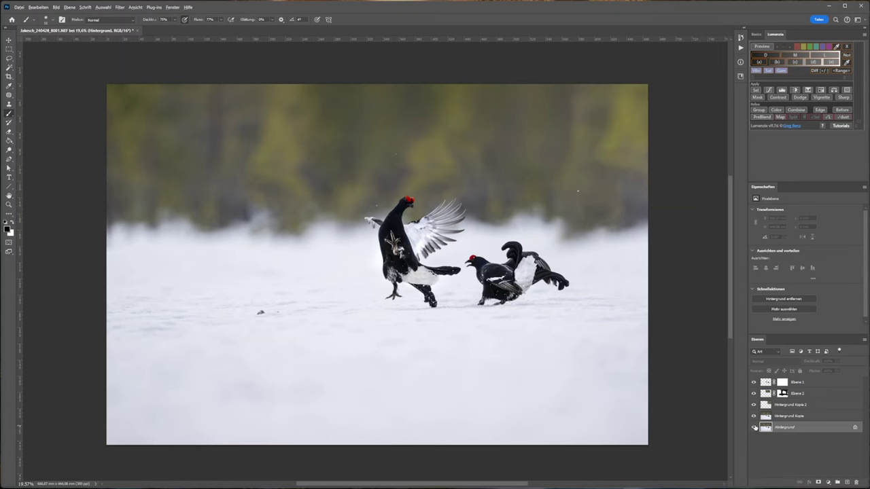
{"action": "left_click", "coordinate": [754, 427], "text": "alt"}
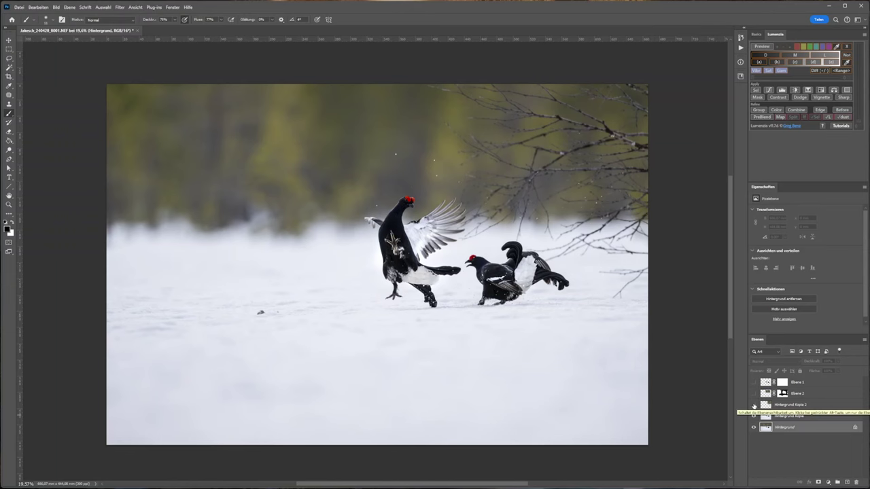
{"action": "left_click", "coordinate": [754, 406]}
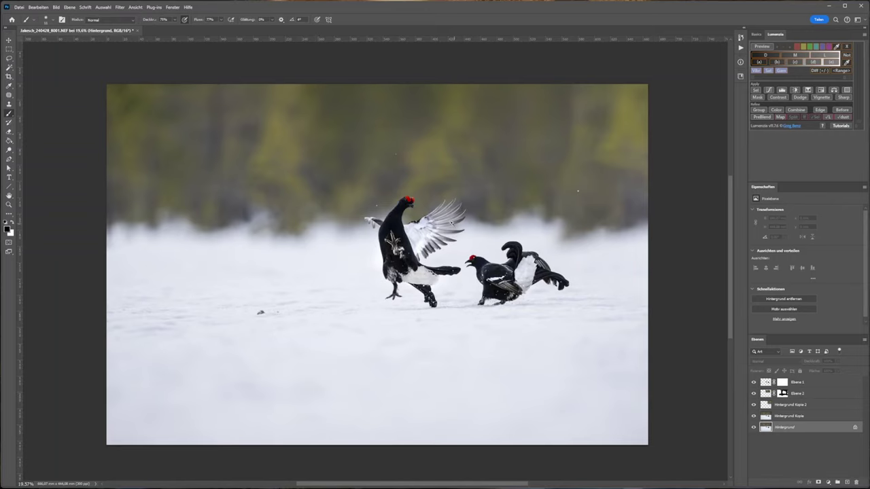
{"action": "left_click_drag", "start_coordinate": [452, 223], "coordinate": [490, 237]}
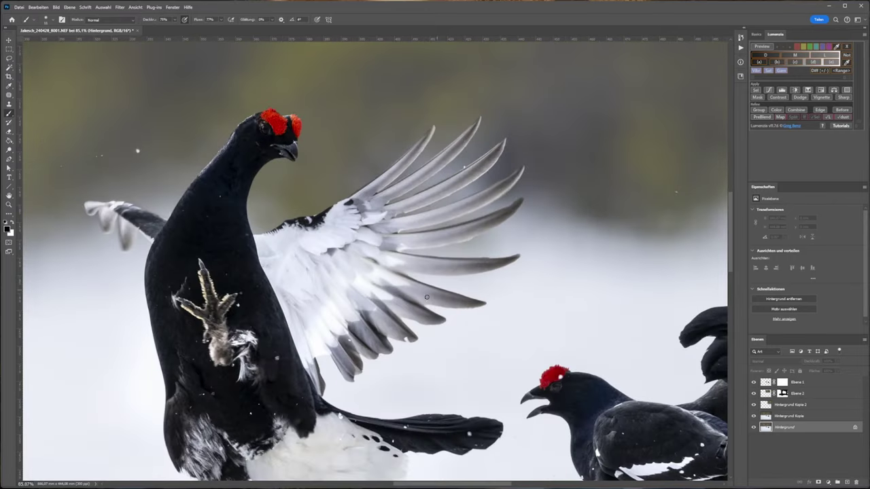
{"action": "mouse_move", "coordinate": [417, 302]}
{"action": "left_mouse_down"}
{"action": "mouse_move", "coordinate": [429, 269]}
{"action": "mouse_move", "coordinate": [418, 295]}
{"action": "left_mouse_up"}
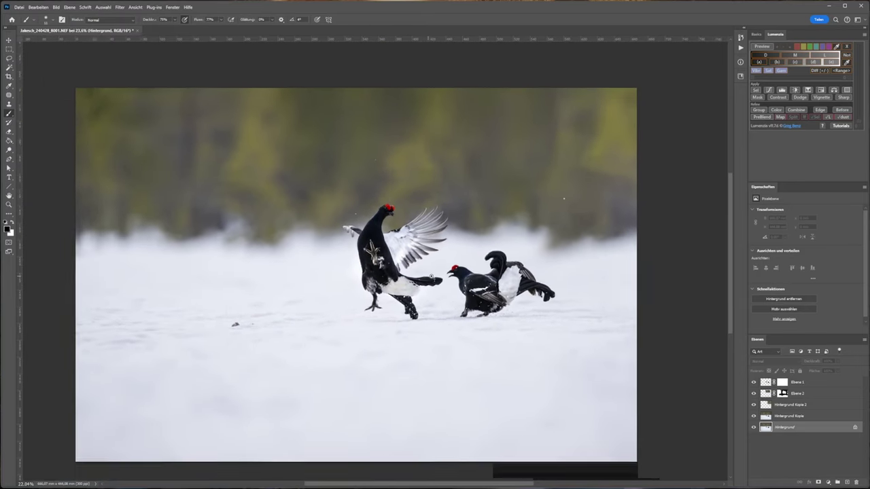
{"action": "left_click_drag", "start_coordinate": [417, 294], "coordinate": [431, 276]}
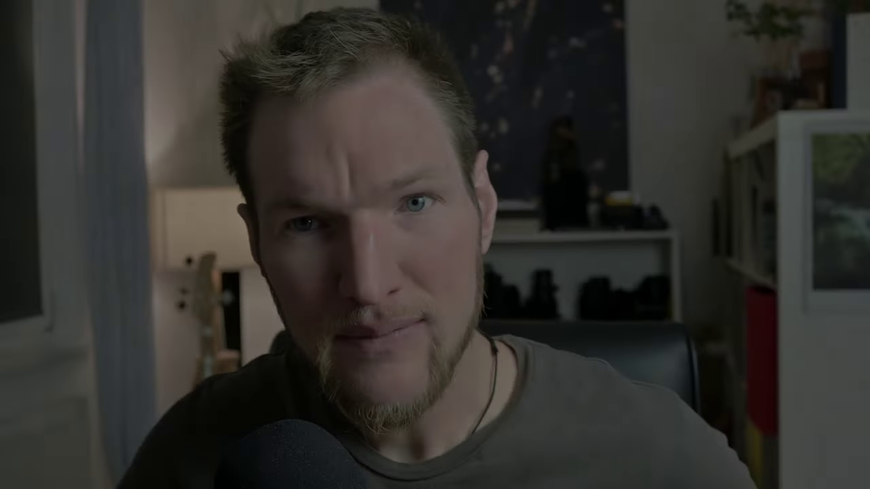